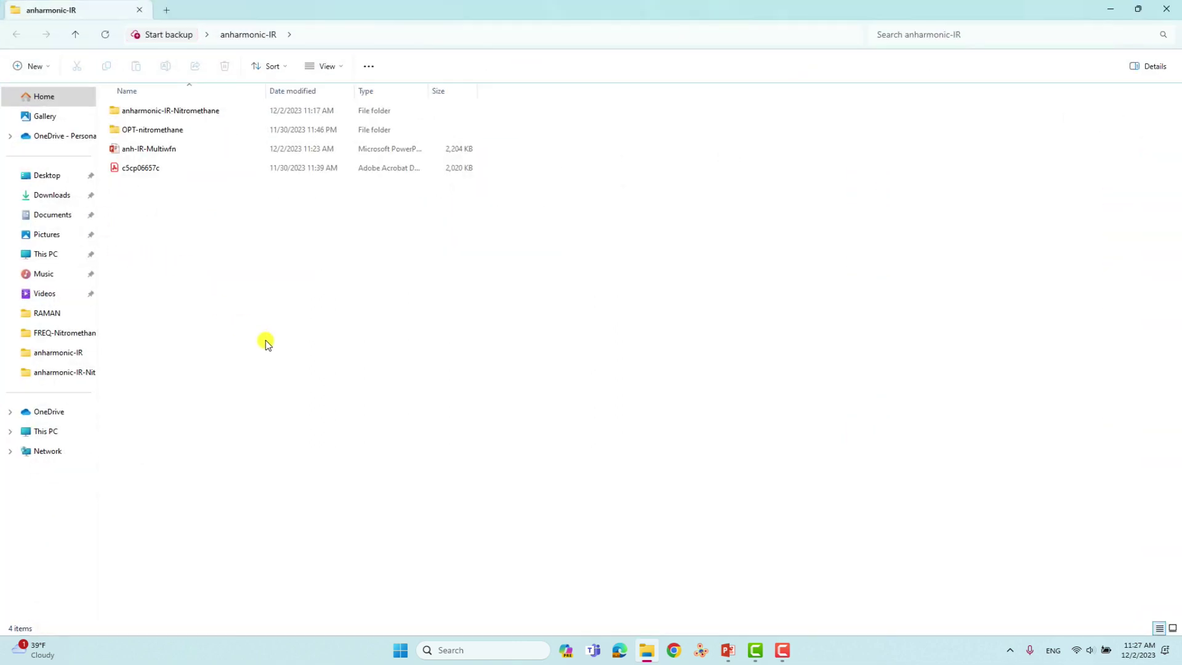
- Open the nitro-methane GJF input file from the OPT-nitromethane folder in Notepad++
{"action": "double_click", "coordinate": [154, 128]}
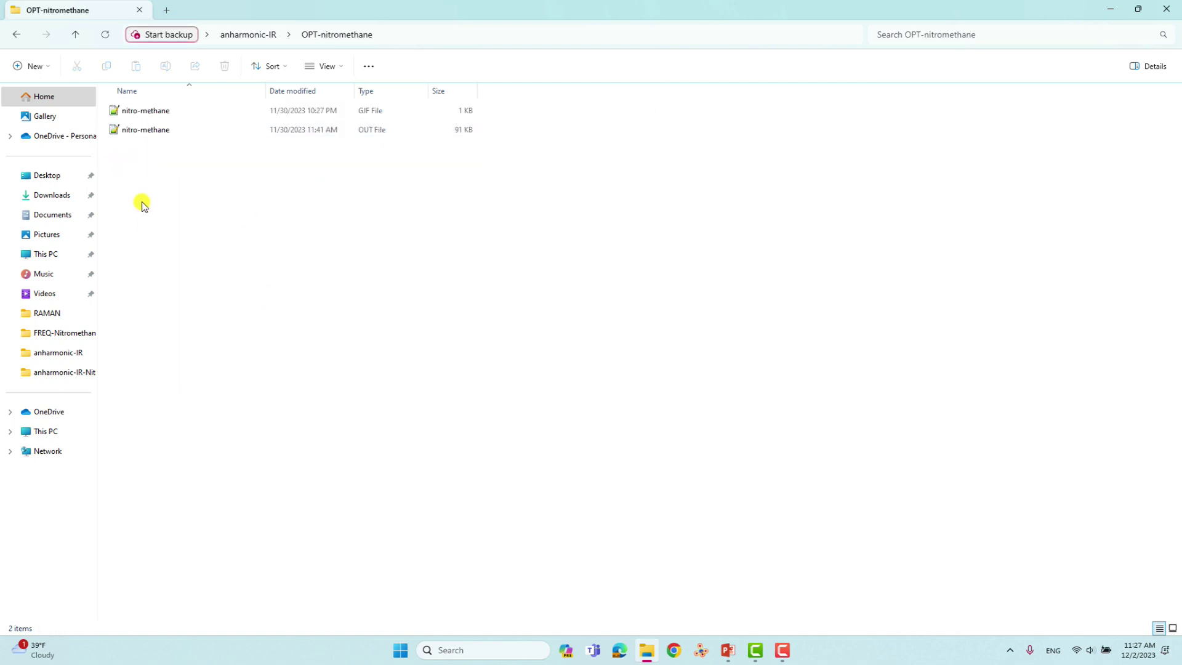
{"action": "left_click", "coordinate": [134, 117]}
{"action": "right_click", "coordinate": [134, 117]}
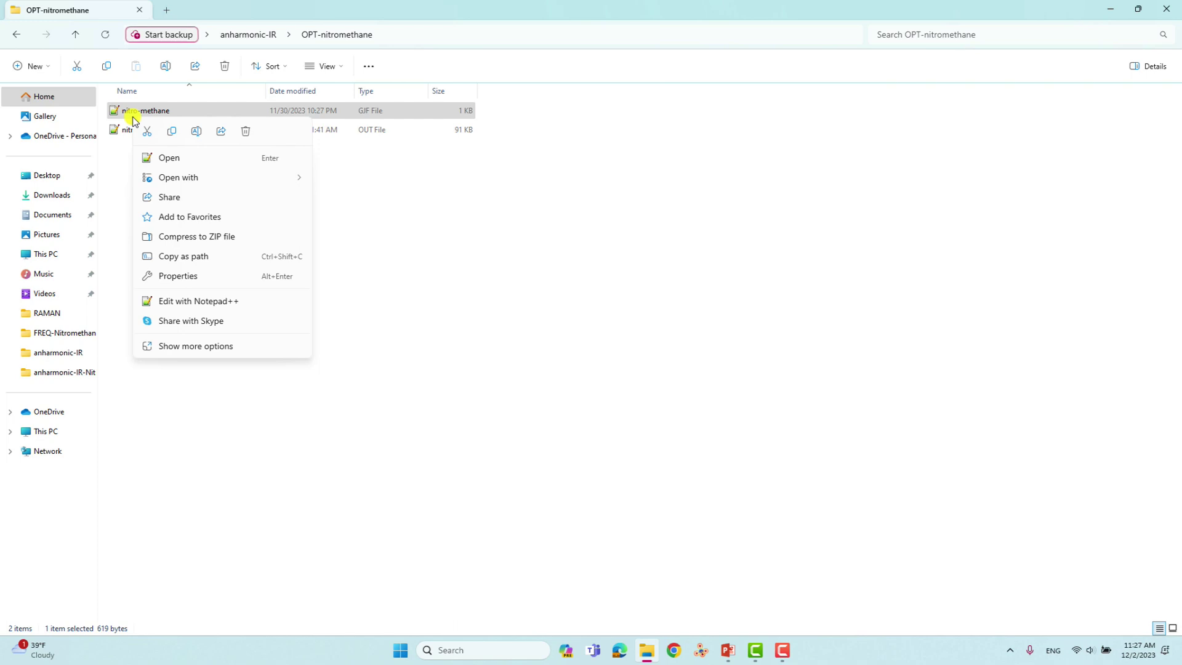
{"action": "left_click", "coordinate": [211, 321]}
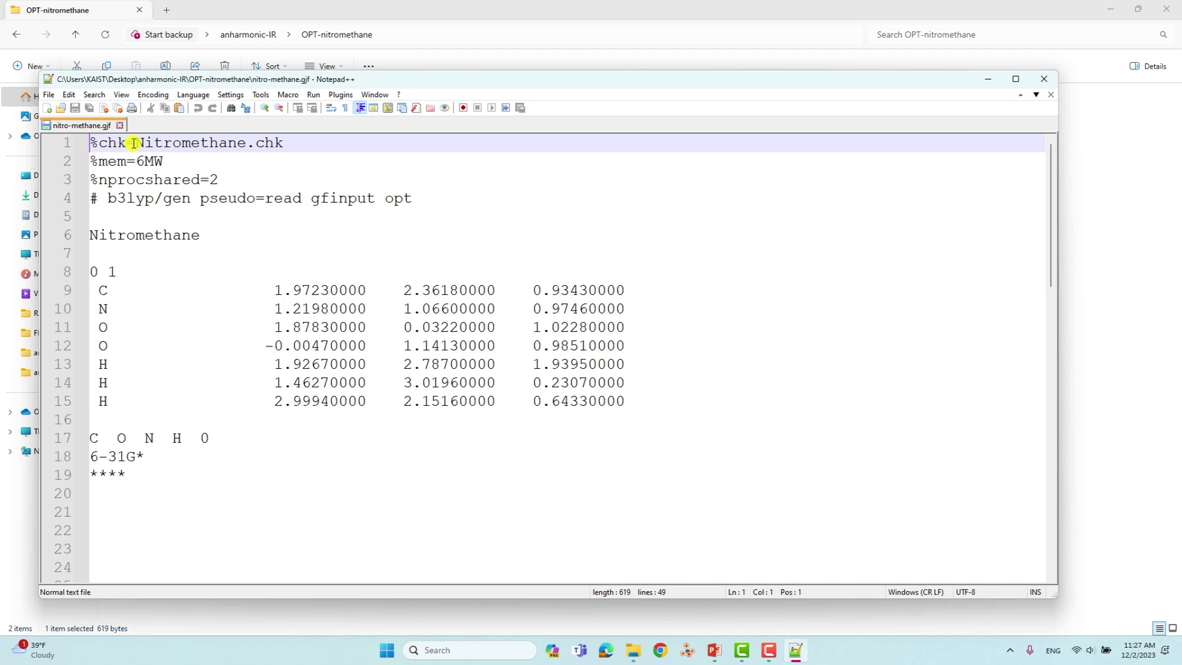
- Review the input's checkpoint, memory and processor lines, and the route line's b3lyp method, gen pseudo=read gfinput and opt keywords
{"action": "left_click_drag", "start_coordinate": [93, 141], "coordinate": [246, 144]}
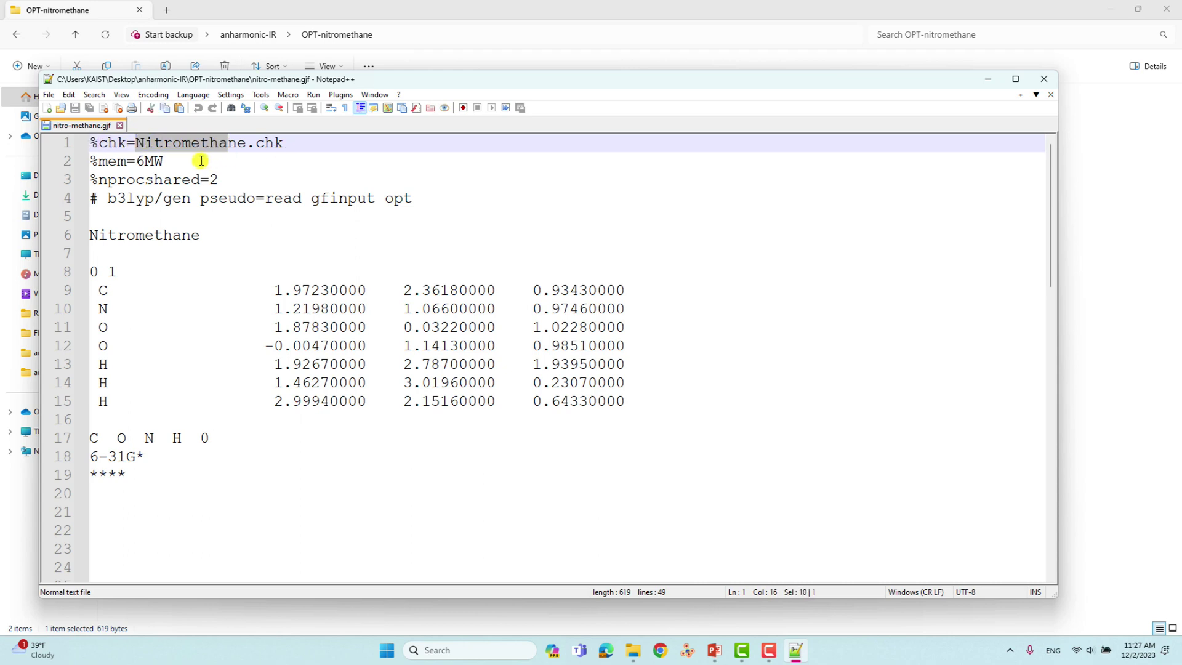
{"action": "left_click", "coordinate": [203, 159]}
{"action": "left_click_drag", "start_coordinate": [162, 161], "coordinate": [91, 161]}
{"action": "left_click_drag", "start_coordinate": [218, 178], "coordinate": [77, 178]}
{"action": "left_click_drag", "start_coordinate": [218, 179], "coordinate": [91, 162]}
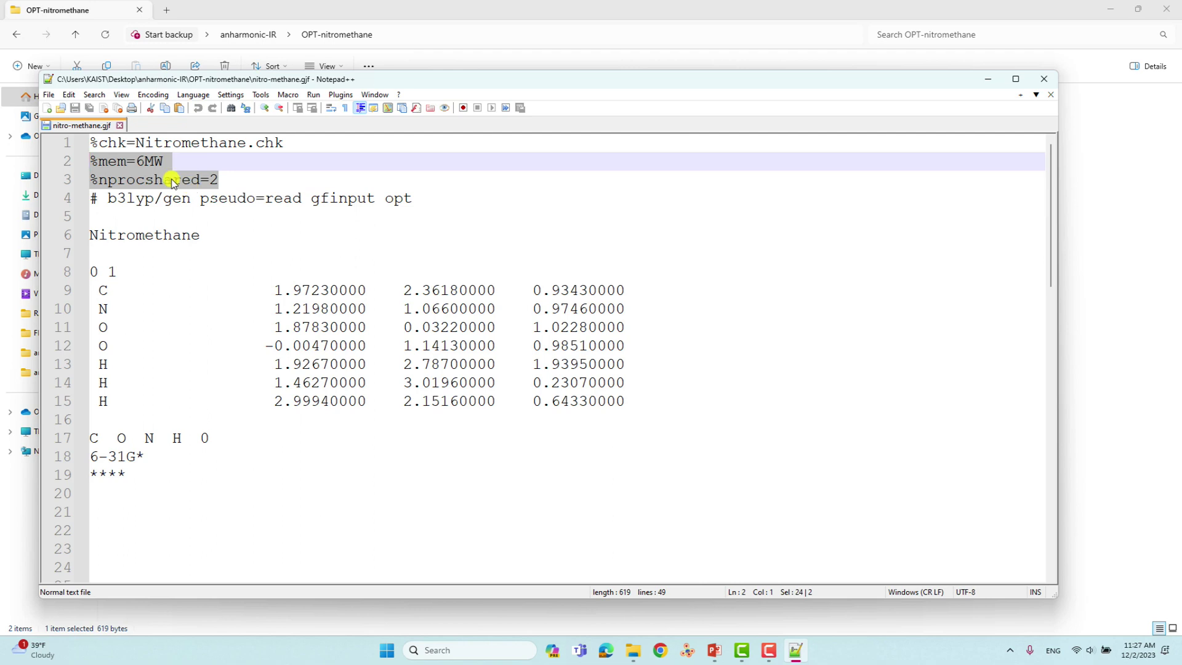
{"action": "left_click", "coordinate": [138, 199]}
{"action": "left_click_drag", "start_coordinate": [159, 200], "coordinate": [108, 198]}
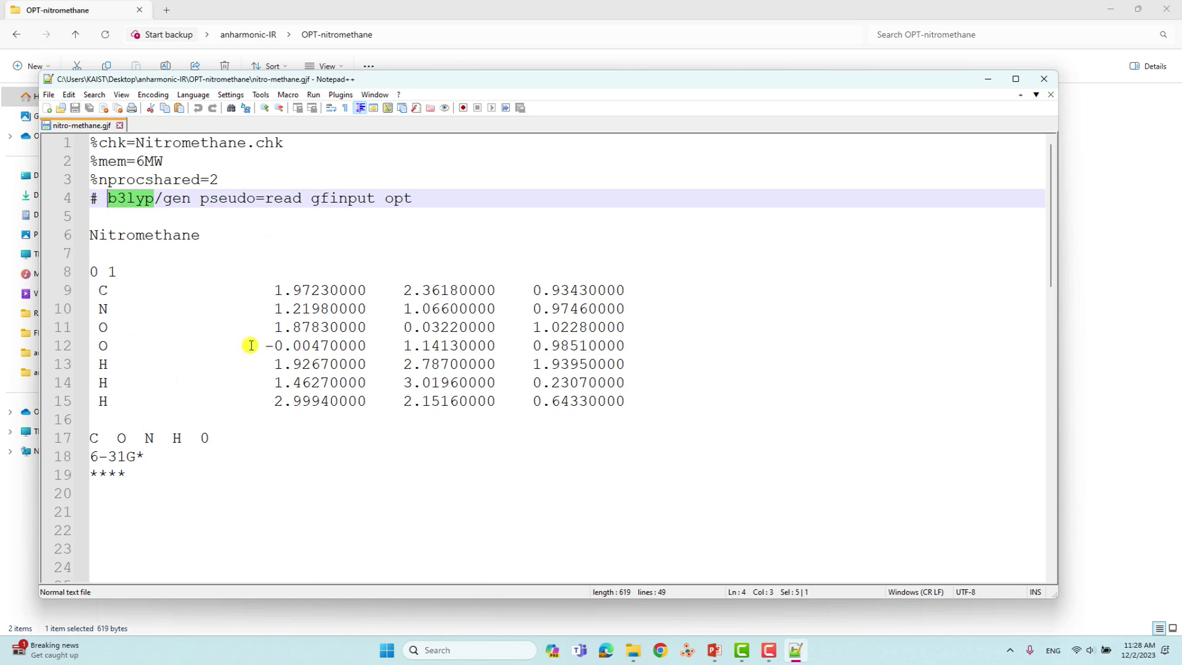
{"action": "left_click_drag", "start_coordinate": [163, 198], "coordinate": [367, 197]}
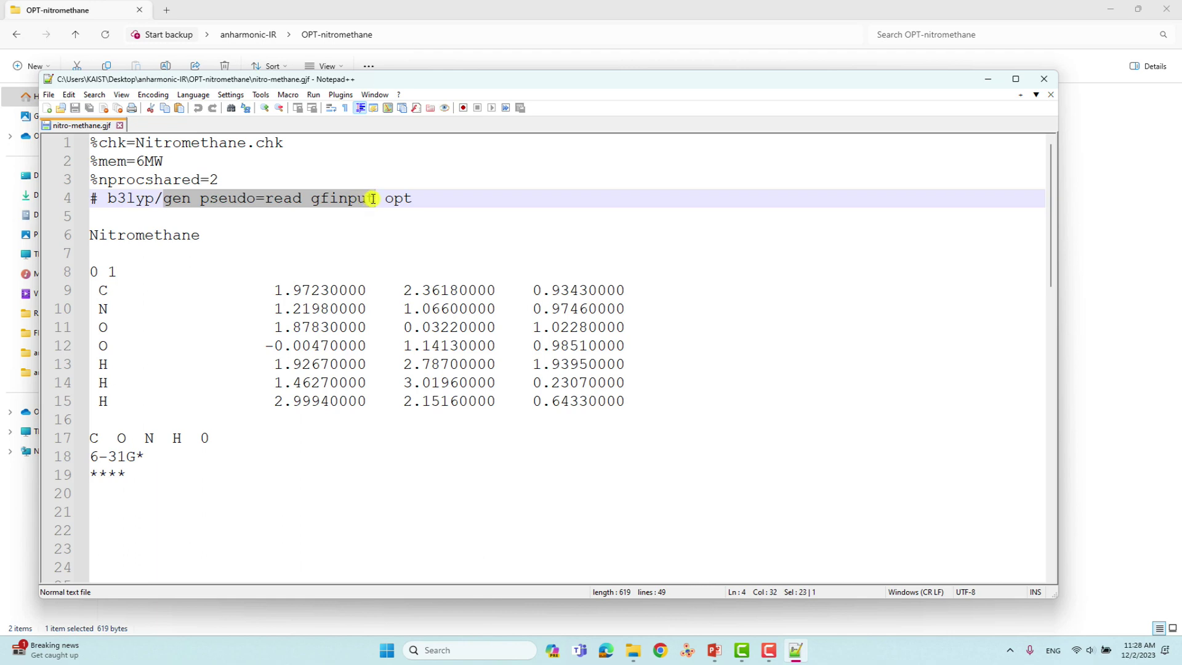
{"action": "left_click_drag", "start_coordinate": [389, 200], "coordinate": [415, 202]}
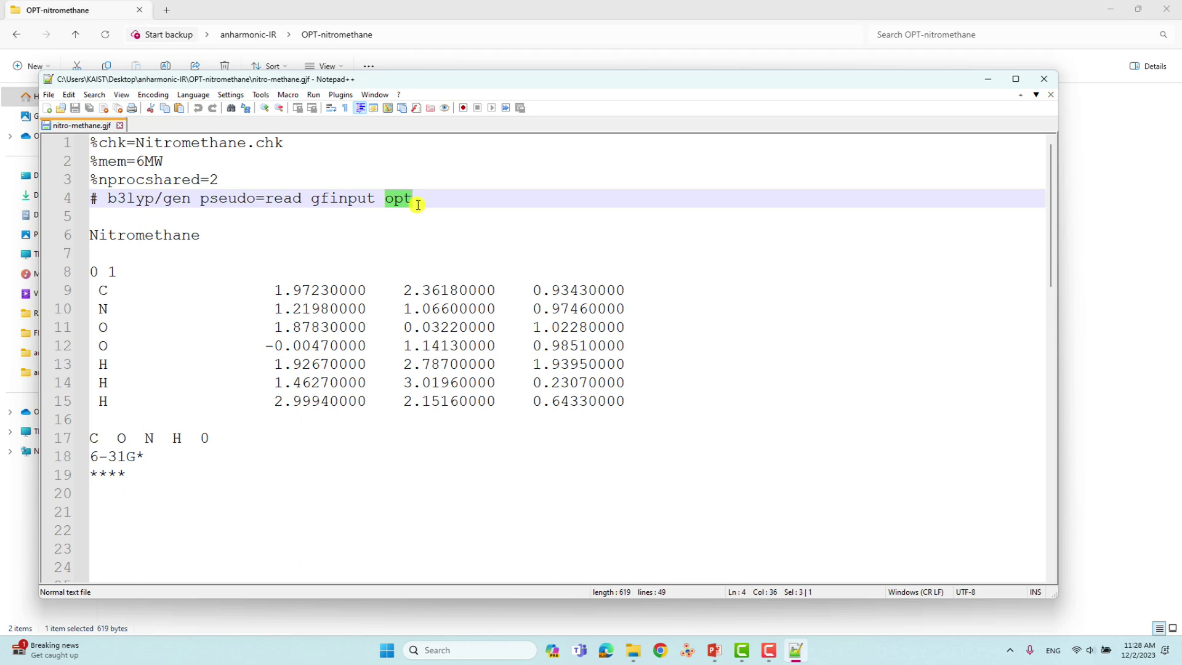
{"action": "left_click", "coordinate": [421, 199]}
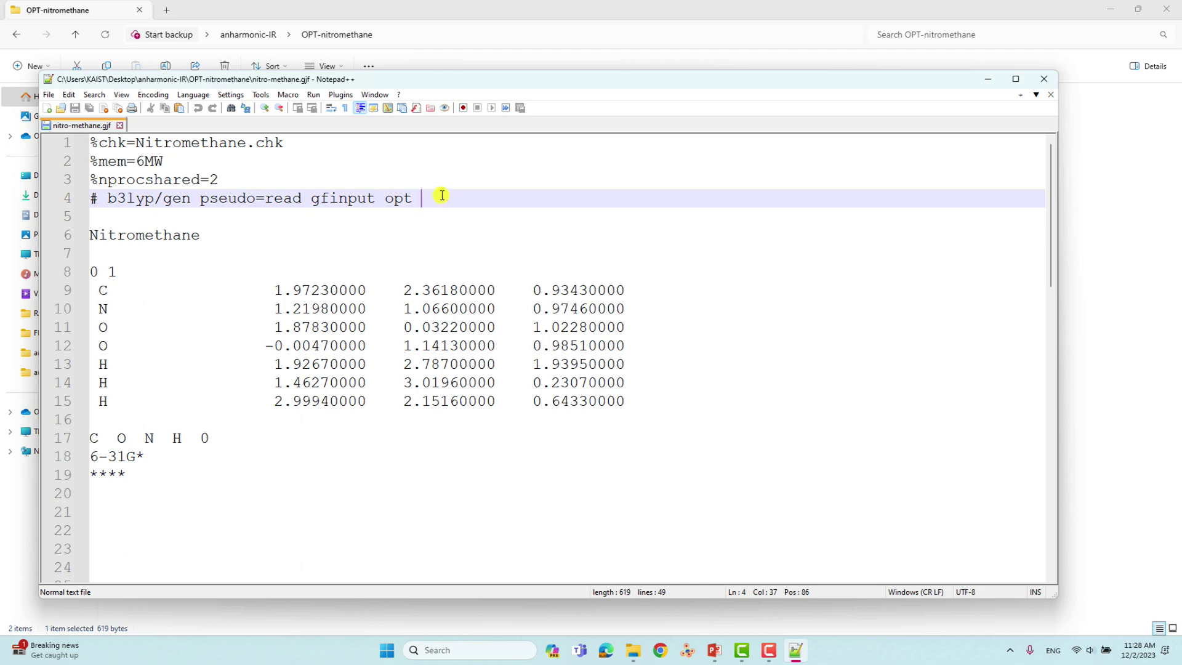
- Review the Nitromethane title, blank separator lines, charge and multiplicity, atomic coordinates, and the basis set block with its closing asterisks
{"action": "left_click", "coordinate": [143, 221]}
{"action": "left_click", "coordinate": [115, 236]}
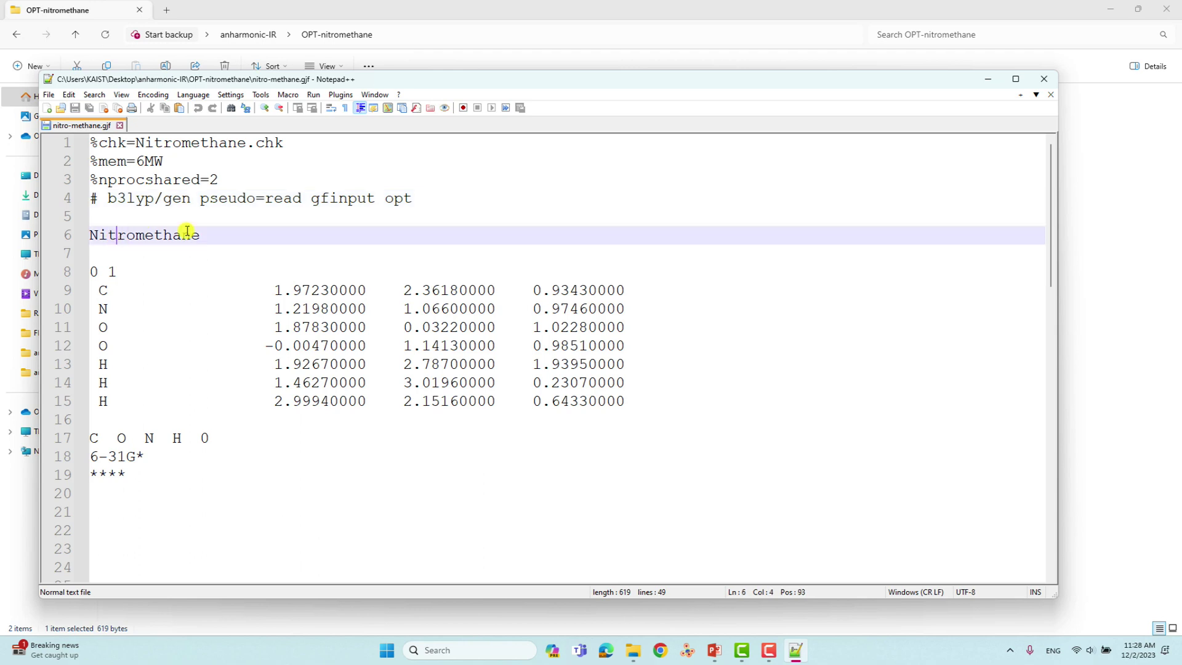
{"action": "left_click_drag", "start_coordinate": [212, 236], "coordinate": [90, 235]}
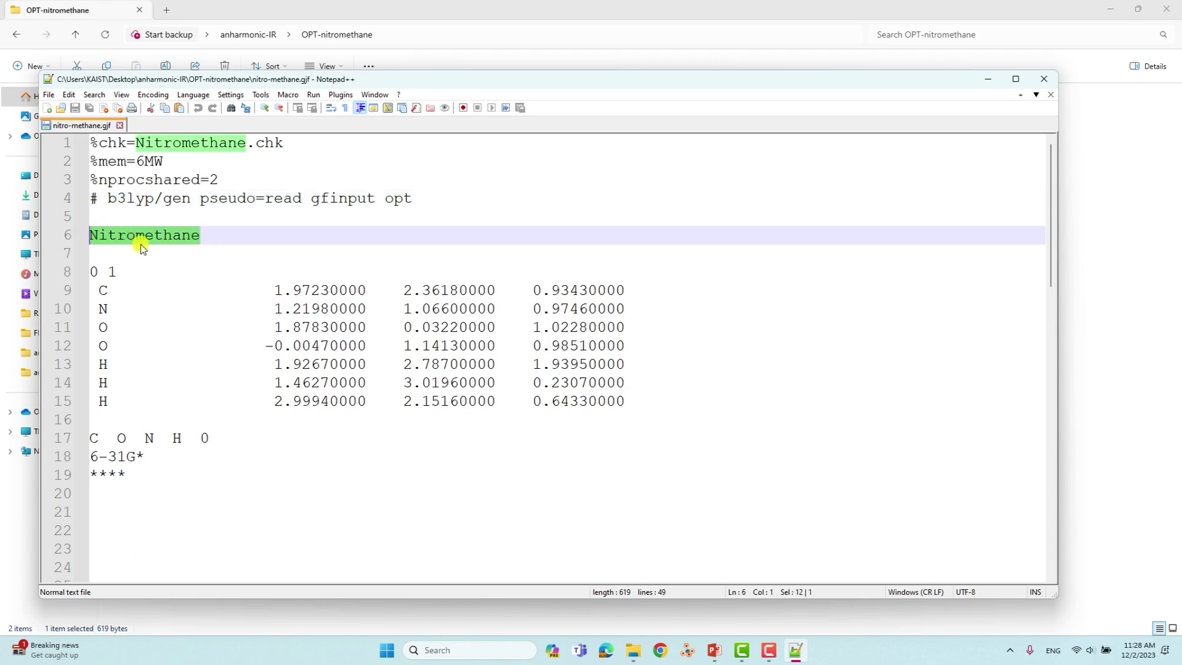
{"action": "left_click", "coordinate": [103, 253]}
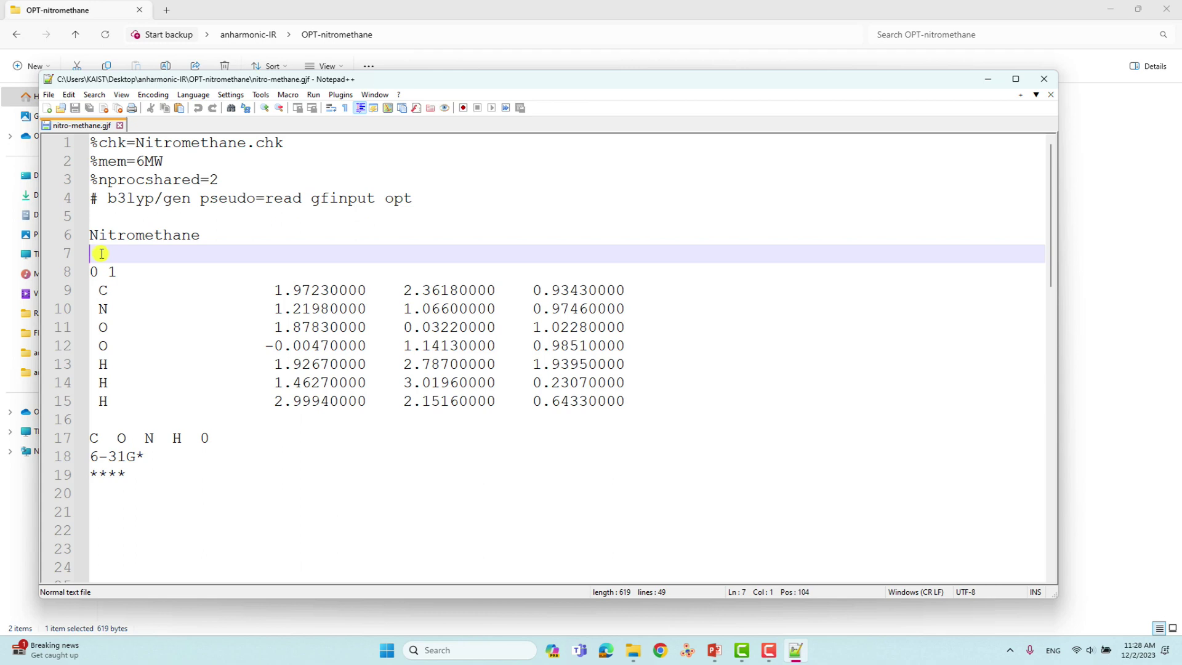
{"action": "left_click_drag", "start_coordinate": [100, 271], "coordinate": [91, 266]}
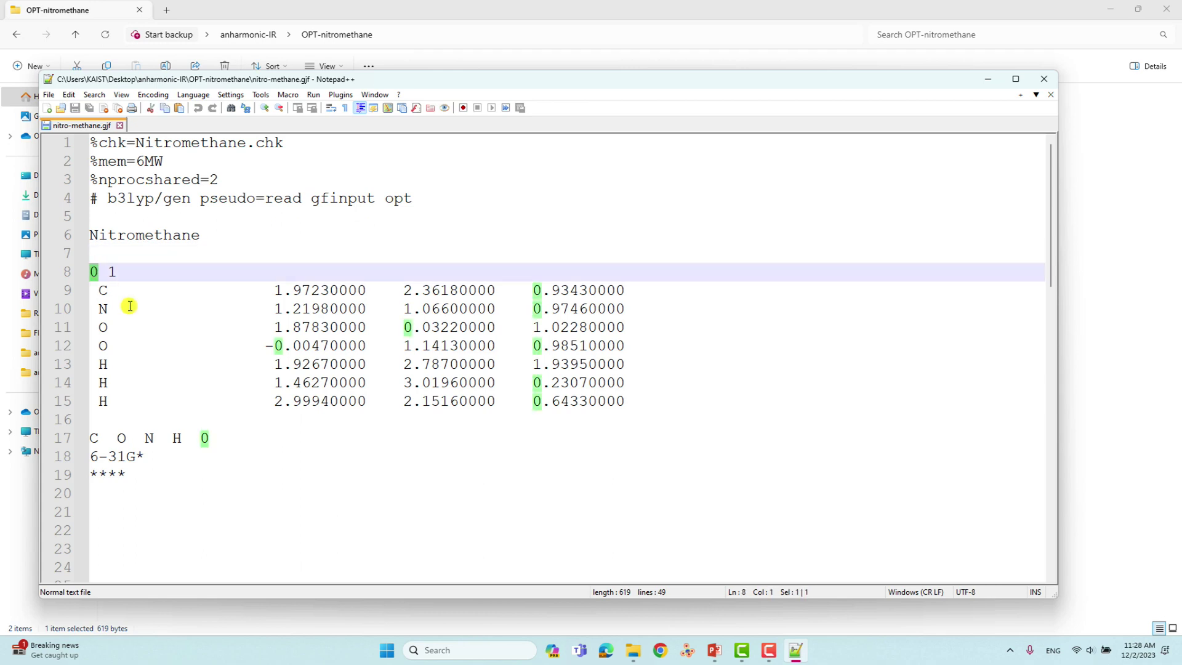
{"action": "left_click_drag", "start_coordinate": [118, 272], "coordinate": [110, 272]}
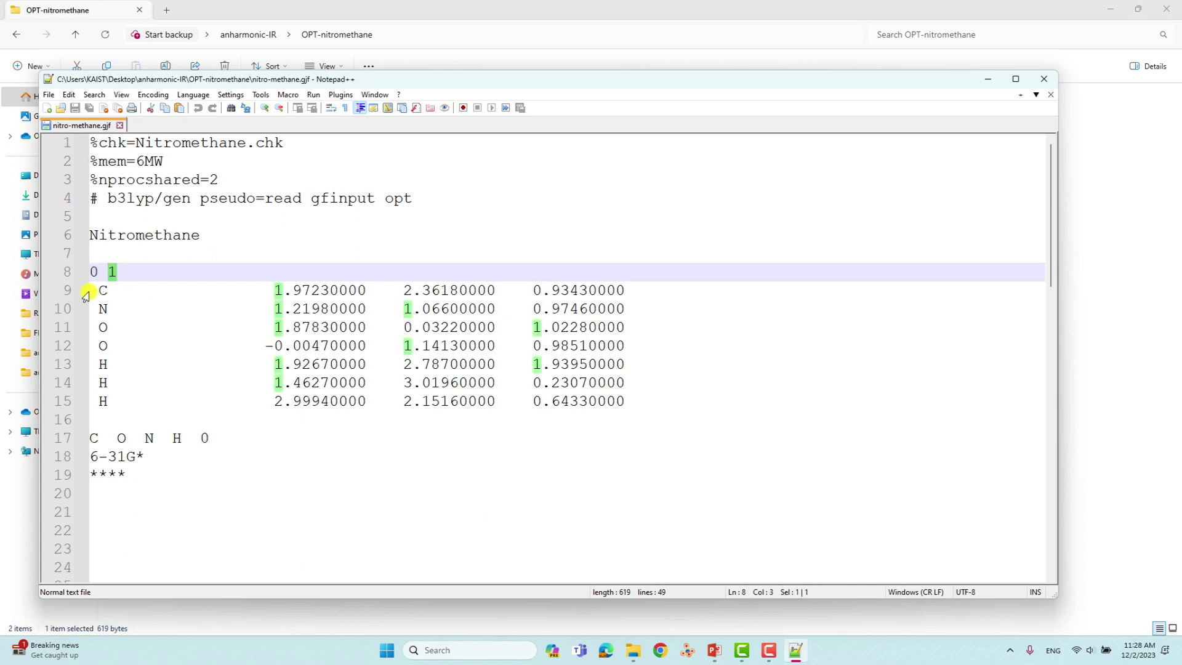
{"action": "triple_click", "coordinate": [95, 290]}
{"action": "left_click_drag", "start_coordinate": [94, 290], "coordinate": [624, 400]}
{"action": "left_click", "coordinate": [100, 417]}
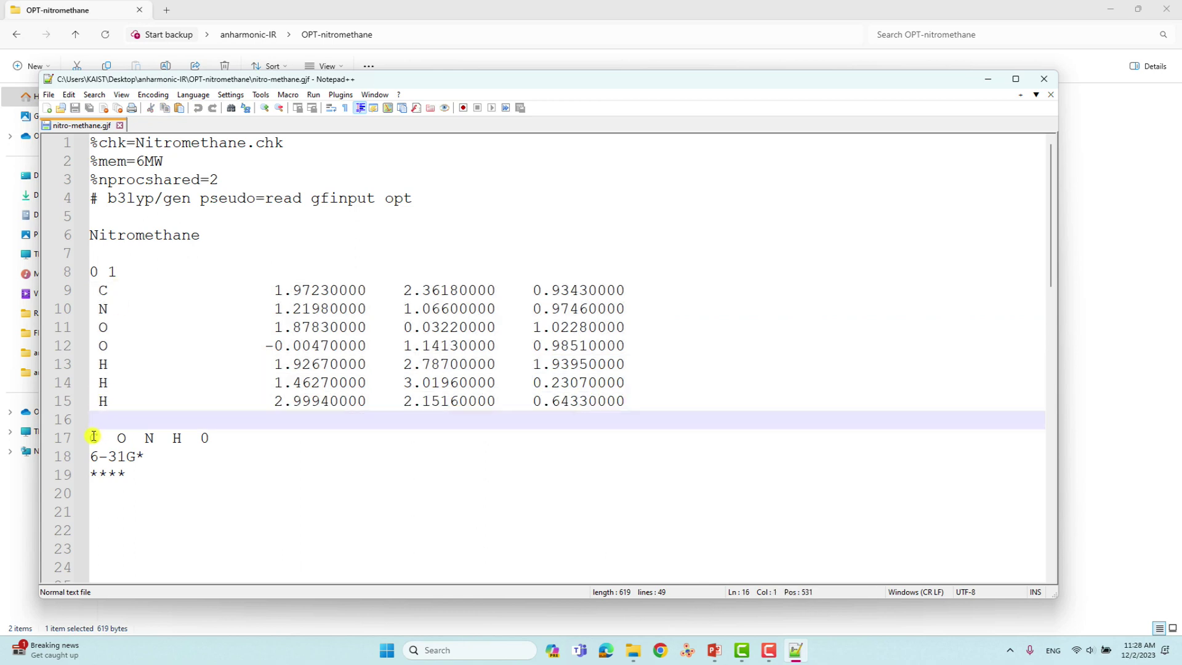
{"action": "left_click_drag", "start_coordinate": [93, 436], "coordinate": [180, 438]}
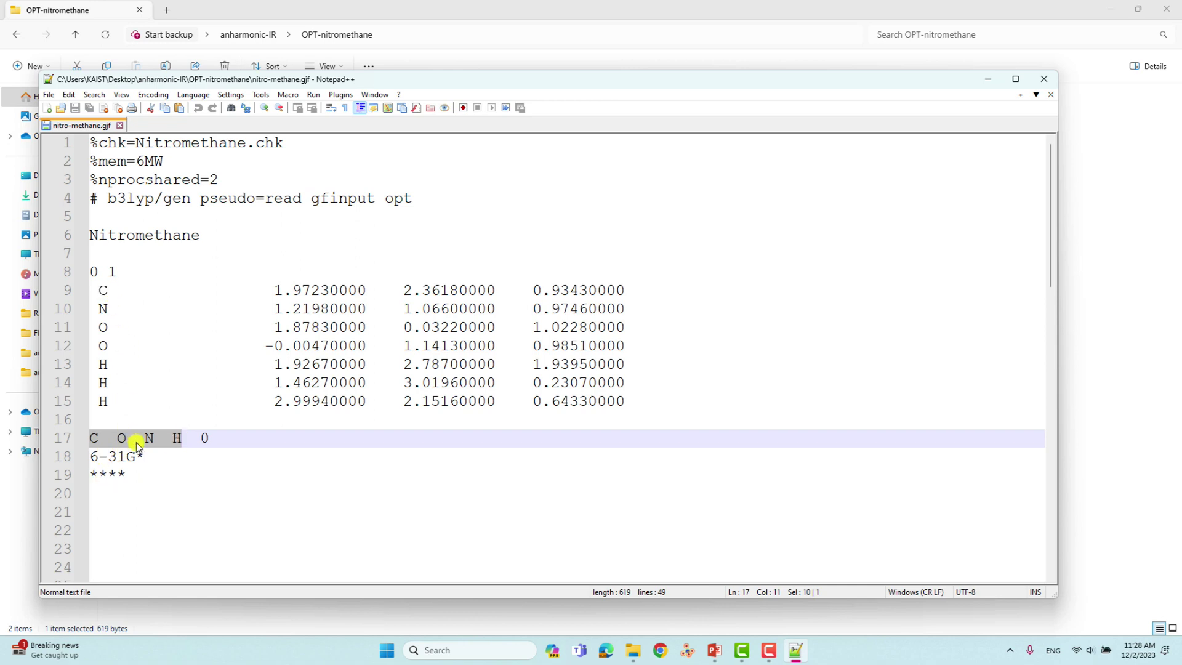
{"action": "double_click", "coordinate": [206, 438]}
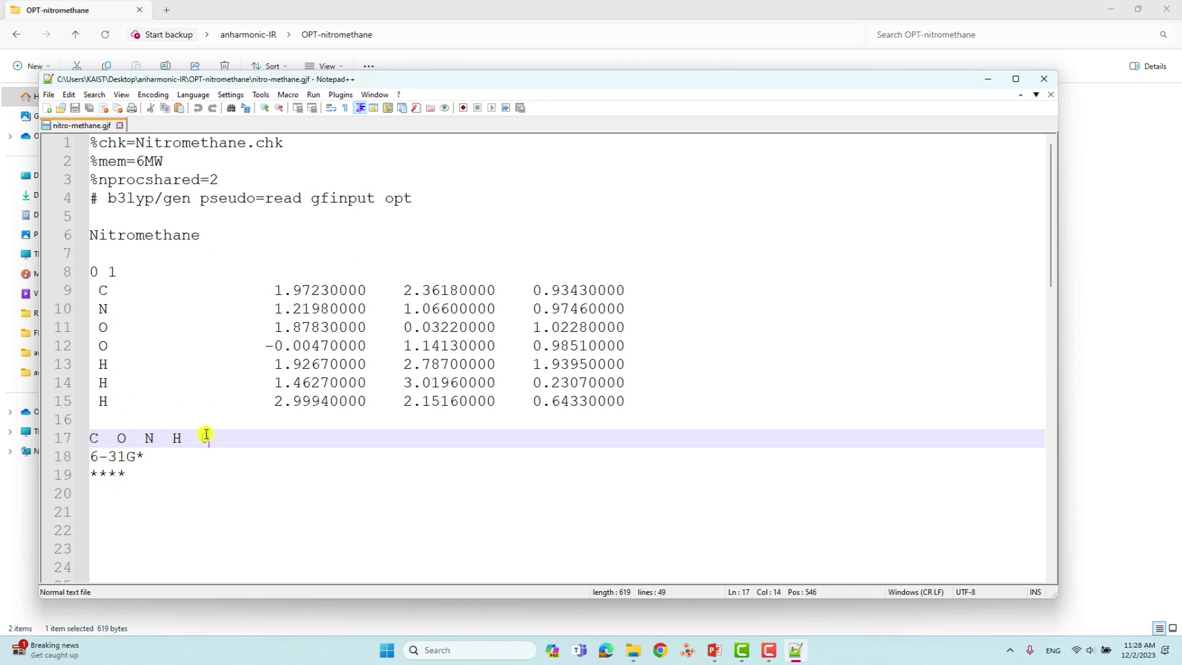
{"action": "left_click_drag", "start_coordinate": [172, 455], "coordinate": [98, 455]}
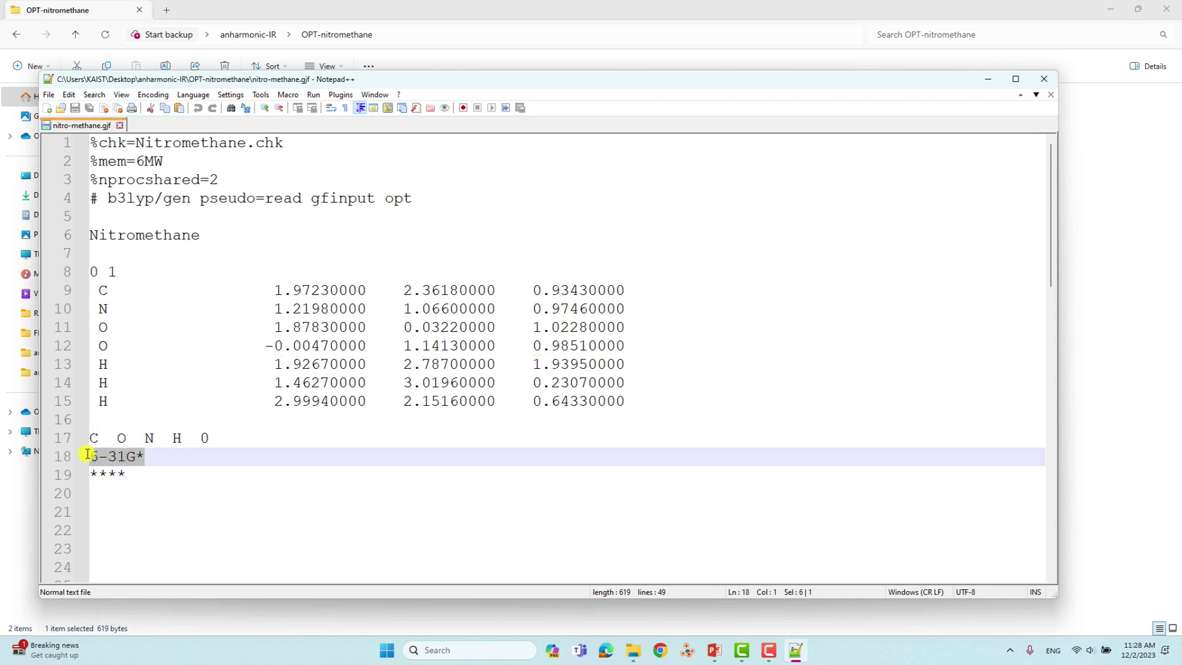
{"action": "left_click_drag", "start_coordinate": [138, 473], "coordinate": [92, 475]}
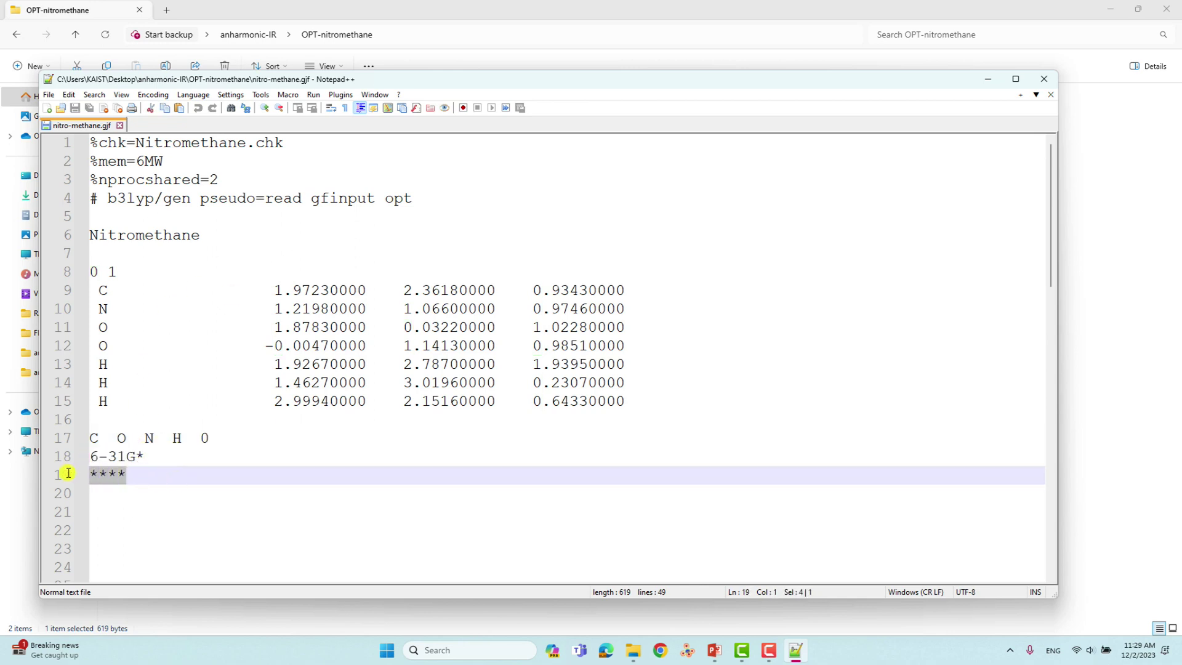
- Add five blank lines after the closing asterisks of the basis set block, then save and close the input file
{"action": "left_click", "coordinate": [138, 474]}
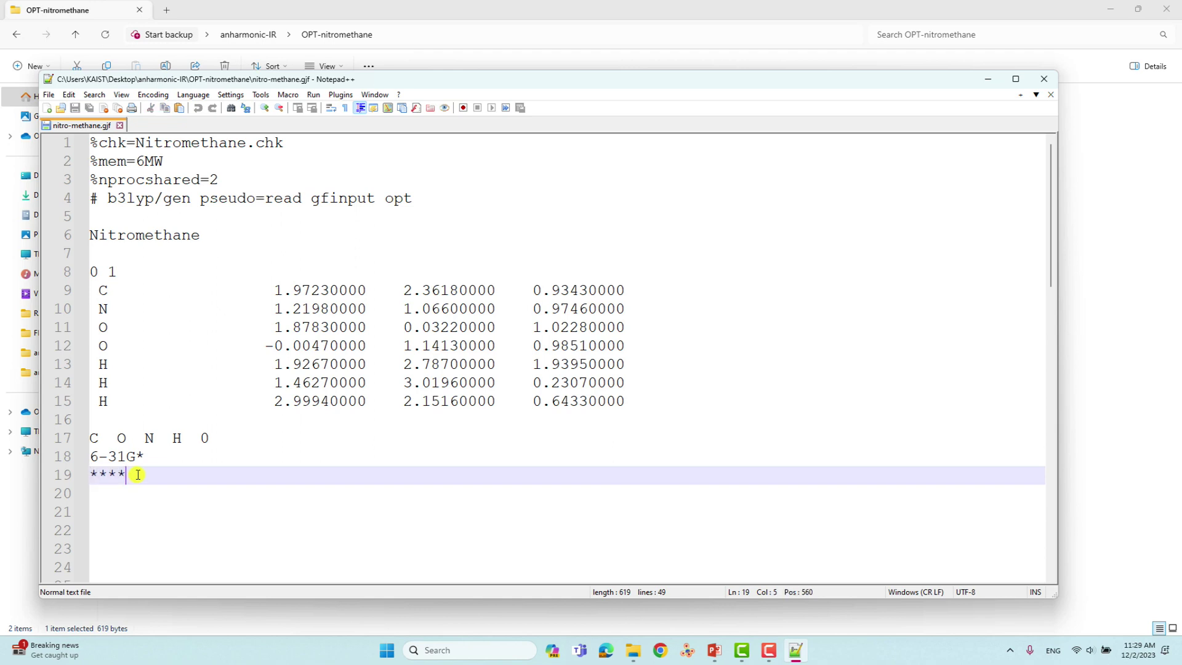
{"action": "key", "text": "Return"}
{"action": "key", "text": "Return"}
{"action": "key", "text": "Return"}
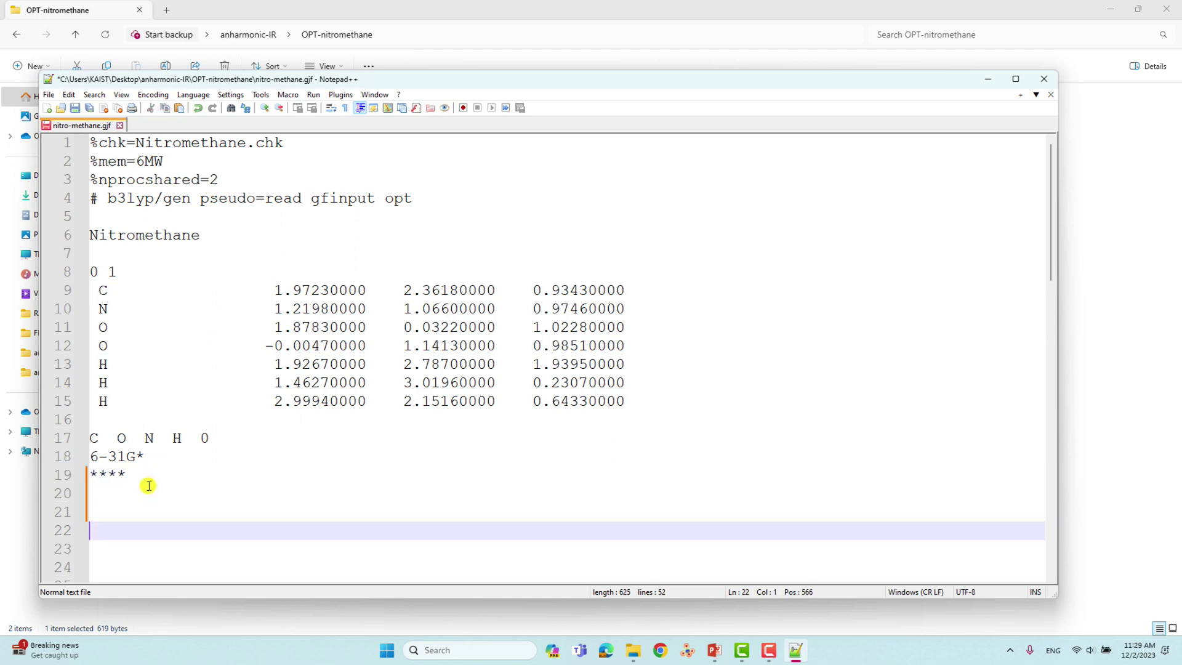
{"action": "key", "text": "Return"}
{"action": "key", "text": "Return"}
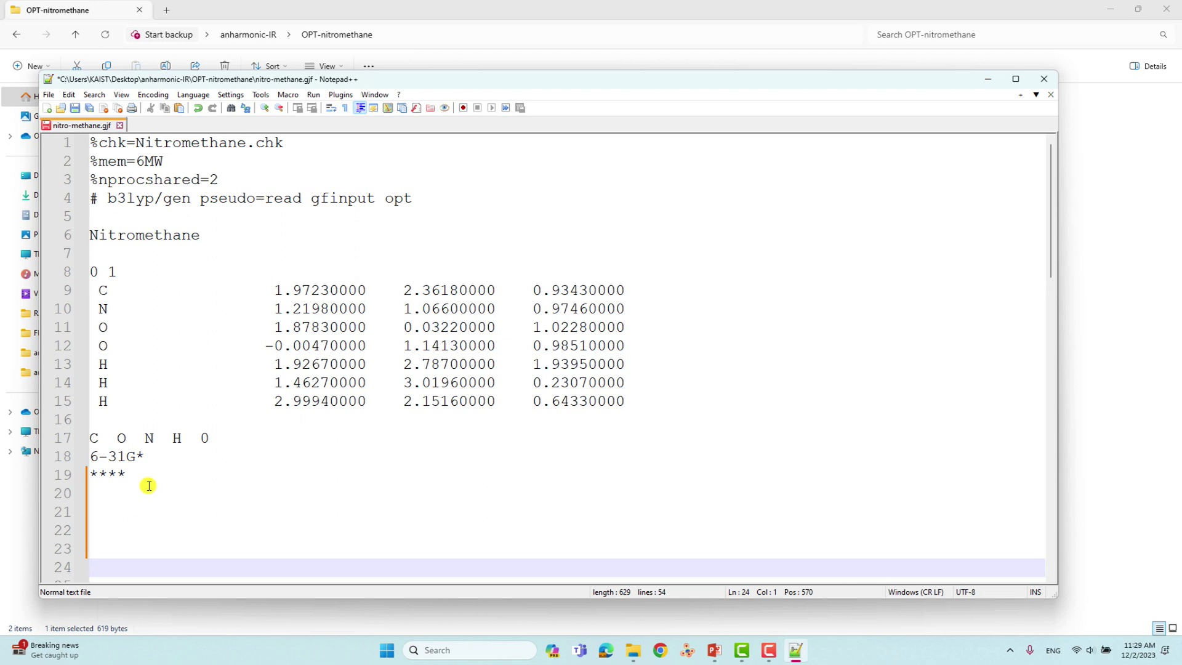
{"action": "left_click", "coordinate": [75, 109]}
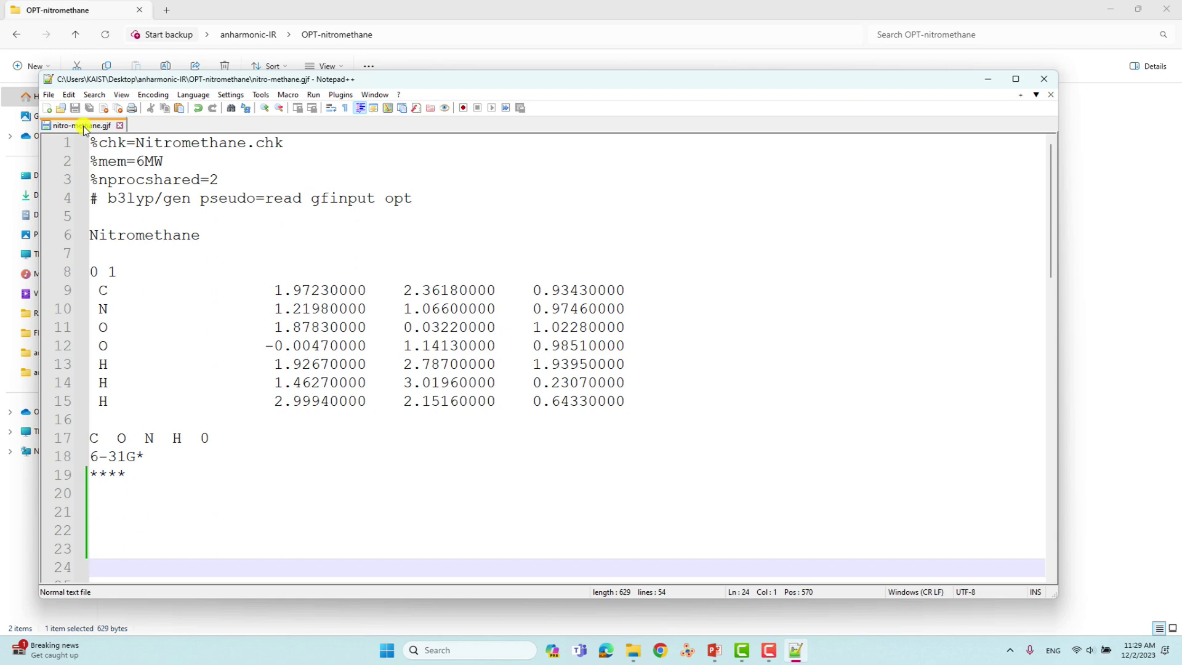
{"action": "left_click", "coordinate": [1044, 80]}
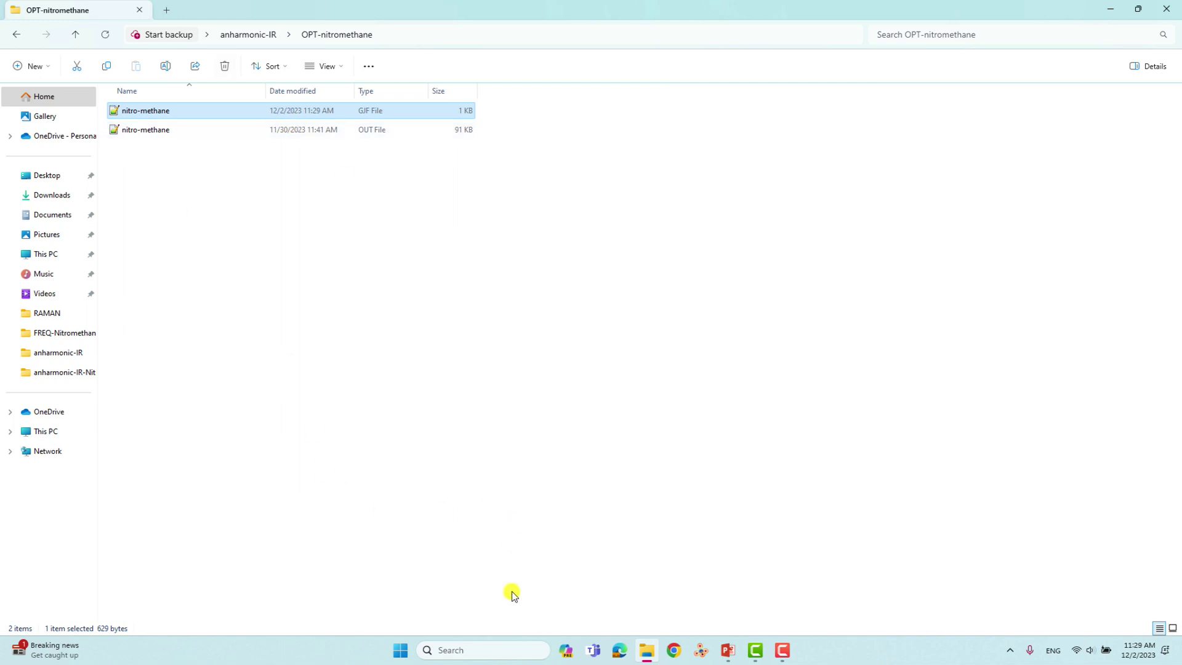
- Load nitro-methane.gjf in GaussView, inspect the molecule from another angle, and close its structure window
{"action": "left_click", "coordinate": [484, 652]}
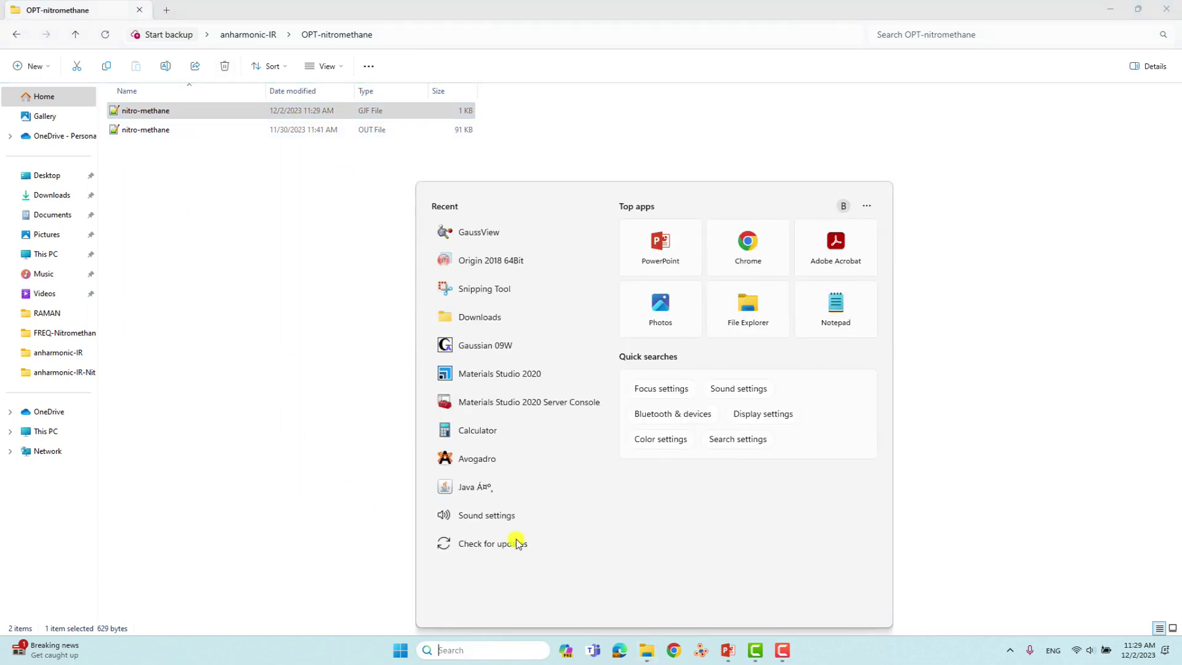
{"action": "type", "text": "ga"}
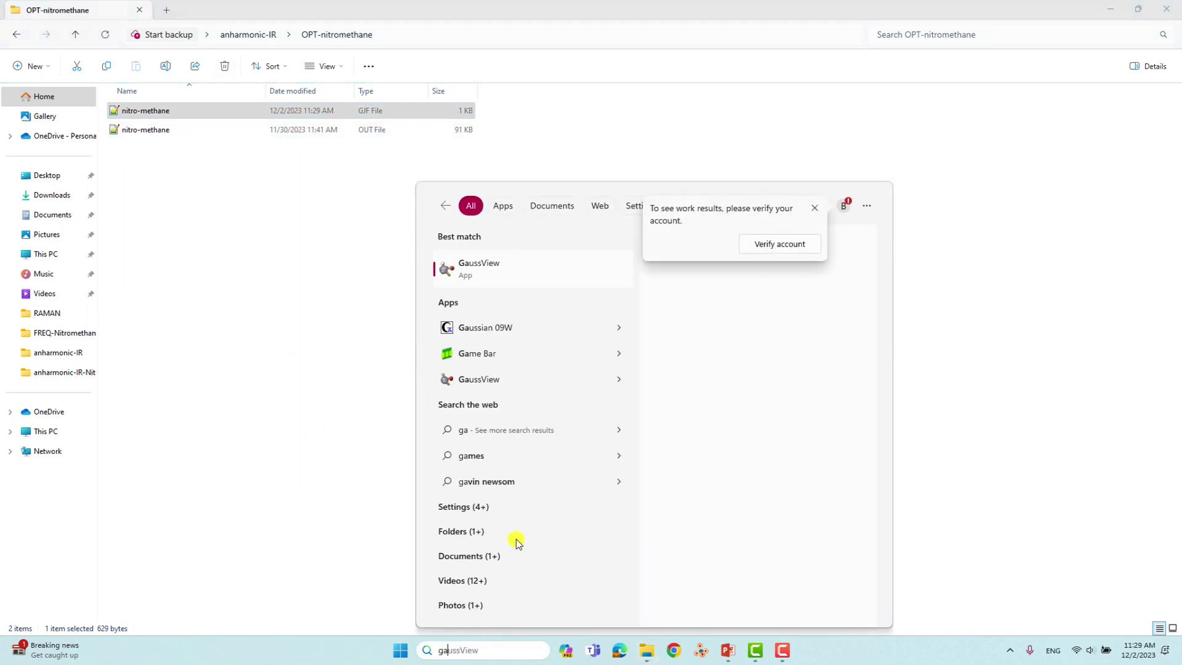
{"action": "left_click", "coordinate": [500, 272]}
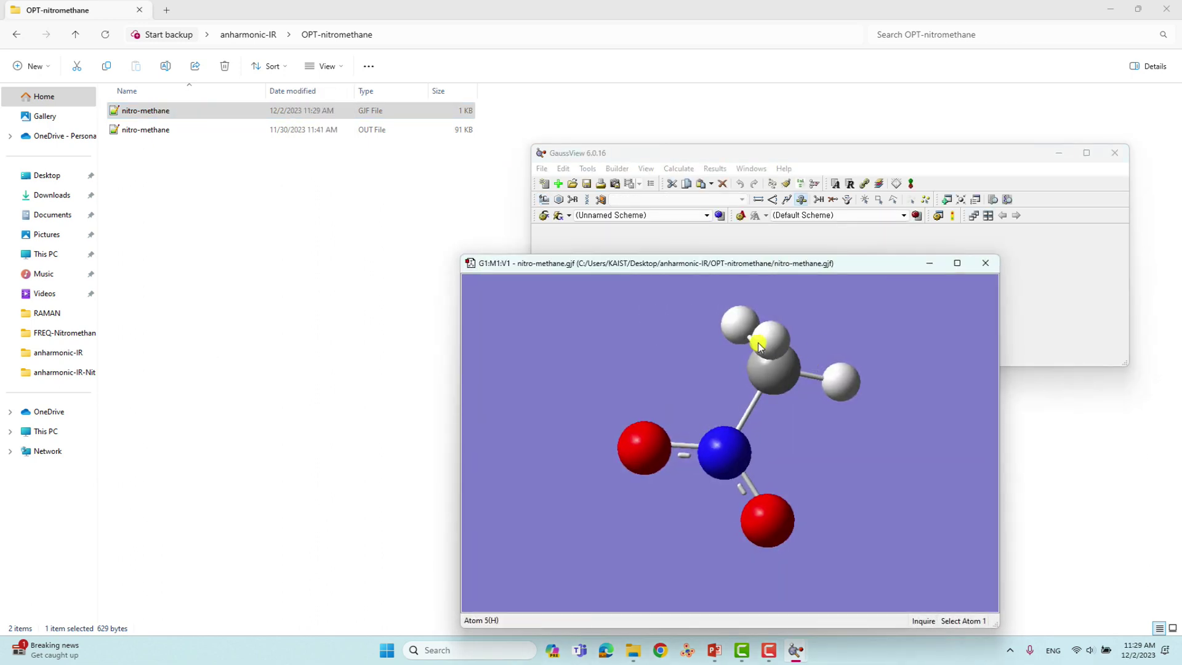
{"action": "left_click_drag", "start_coordinate": [768, 335], "coordinate": [802, 363]}
{"action": "left_click", "coordinate": [170, 117]}
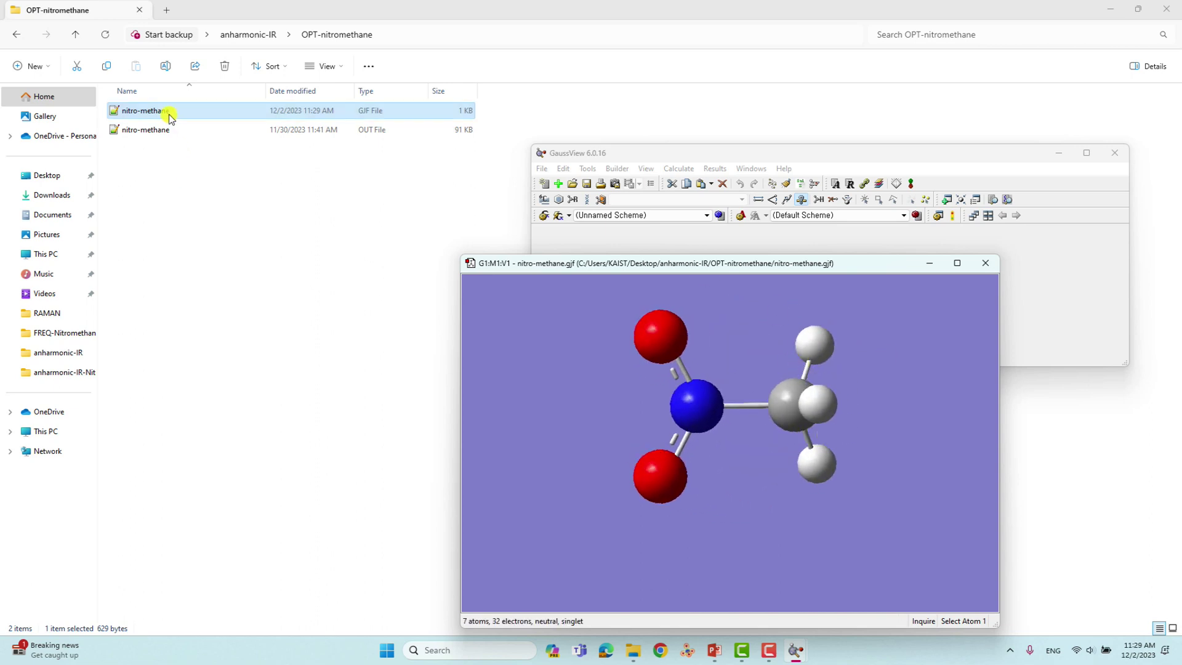
{"action": "left_click", "coordinate": [829, 345]}
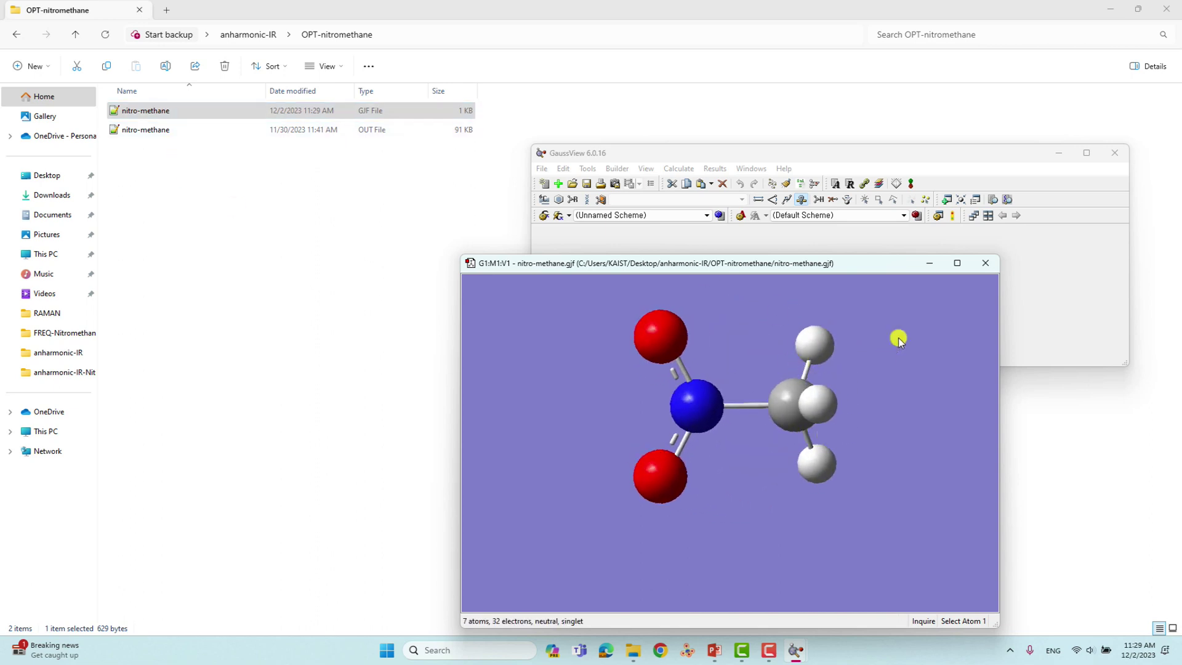
{"action": "left_click", "coordinate": [982, 264]}
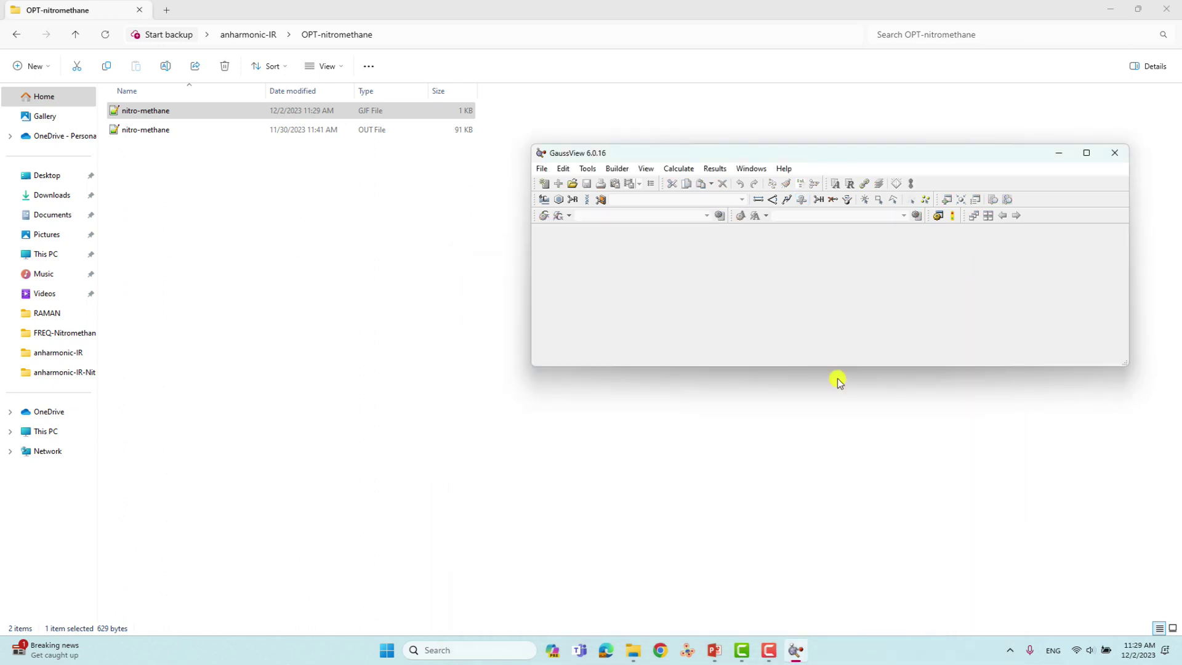
- Open the nitro-methane OUT file from the OPT-nitromethane folder in Notepad++
{"action": "left_click", "coordinate": [142, 132]}
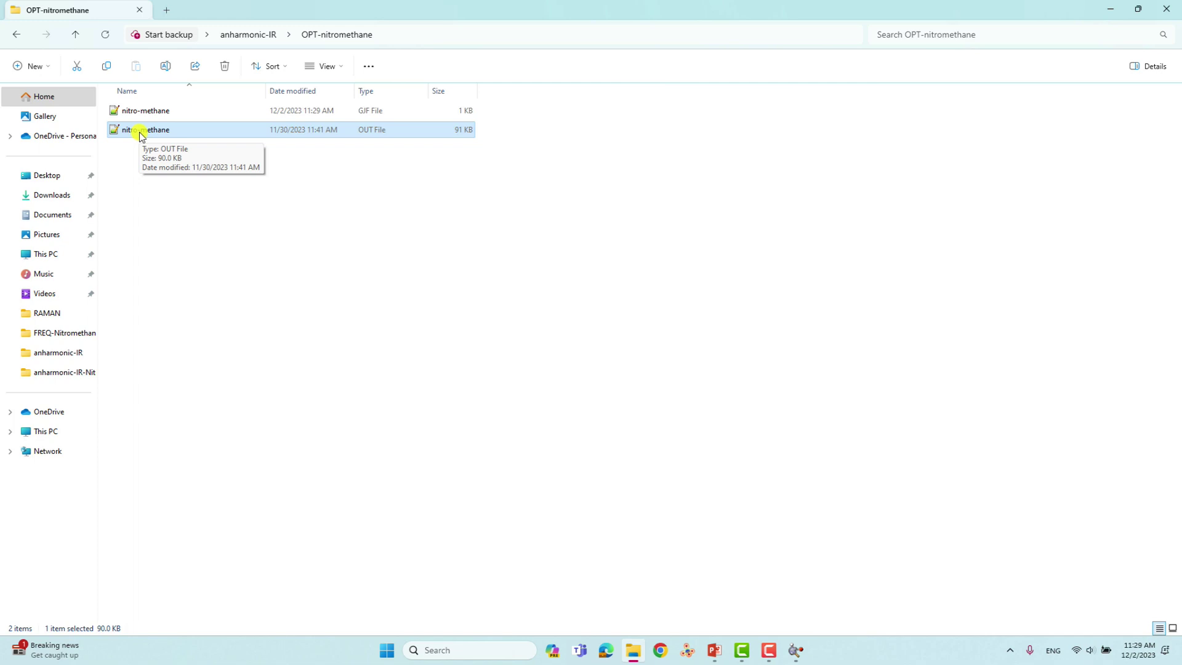
{"action": "right_click", "coordinate": [141, 133]}
{"action": "left_click", "coordinate": [186, 177]}
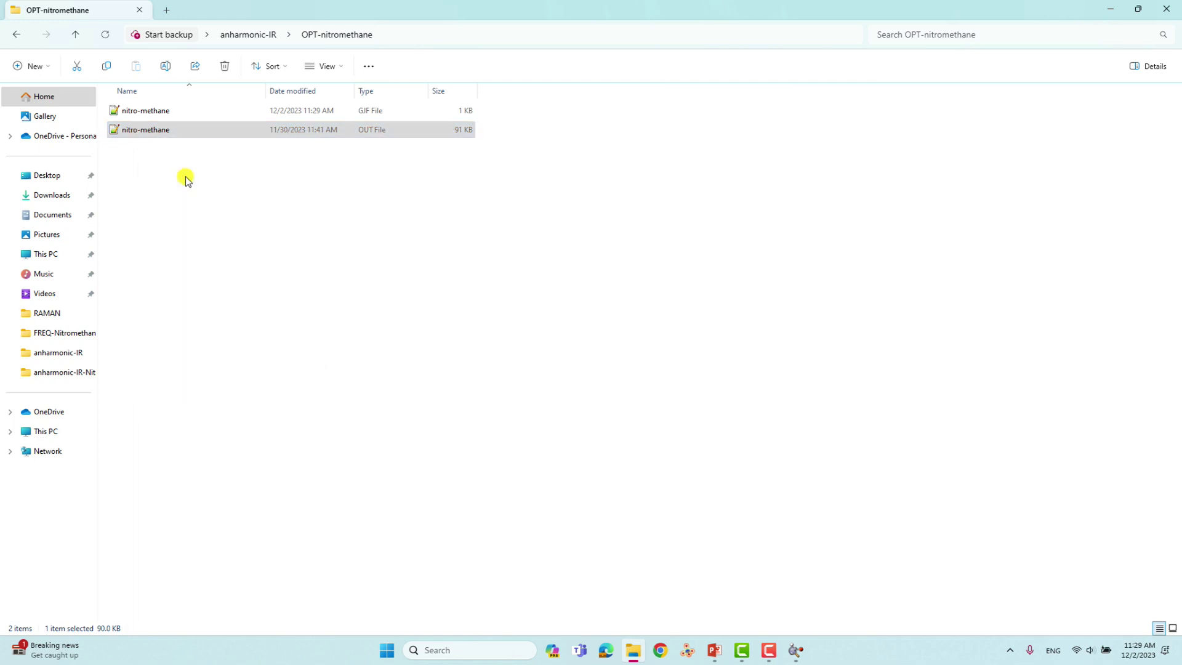
- Find the route line in the Gaussian output file and highlight its opt freq keywords
{"action": "scroll", "coordinate": [717, 287], "scroll_direction": "down", "scroll_amount": 13}
{"action": "scroll", "coordinate": [719, 284], "scroll_direction": "up", "scroll_amount": 10}
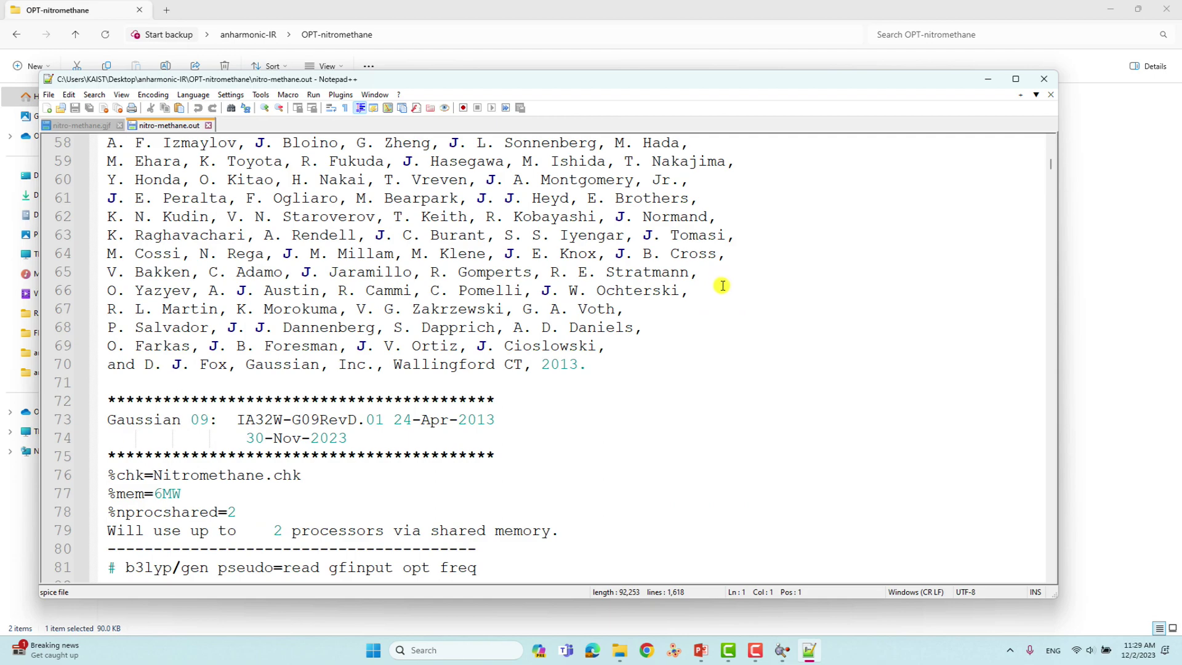
{"action": "scroll", "coordinate": [863, 290], "scroll_direction": "down", "scroll_amount": 16}
{"action": "scroll", "coordinate": [855, 229], "scroll_direction": "up", "scroll_amount": 13}
{"action": "scroll", "coordinate": [705, 267], "scroll_direction": "up", "scroll_amount": 6}
{"action": "scroll", "coordinate": [540, 274], "scroll_direction": "down", "scroll_amount": 7}
{"action": "left_click", "coordinate": [406, 346]}
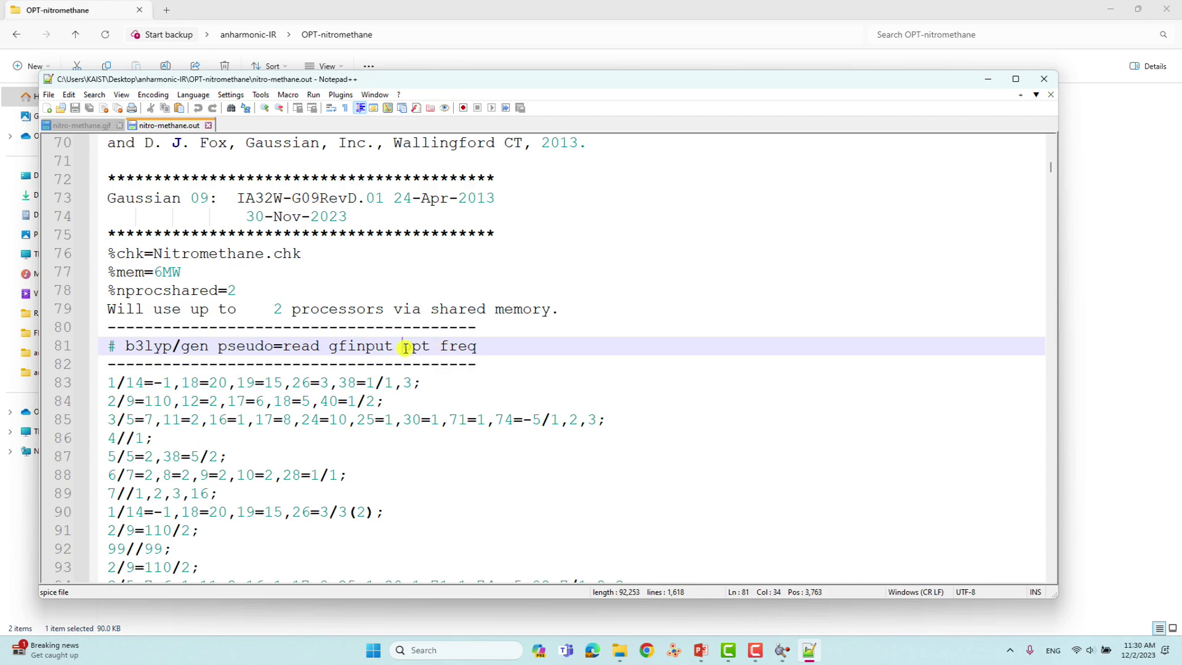
{"action": "left_click_drag", "start_coordinate": [406, 348], "coordinate": [476, 346]}
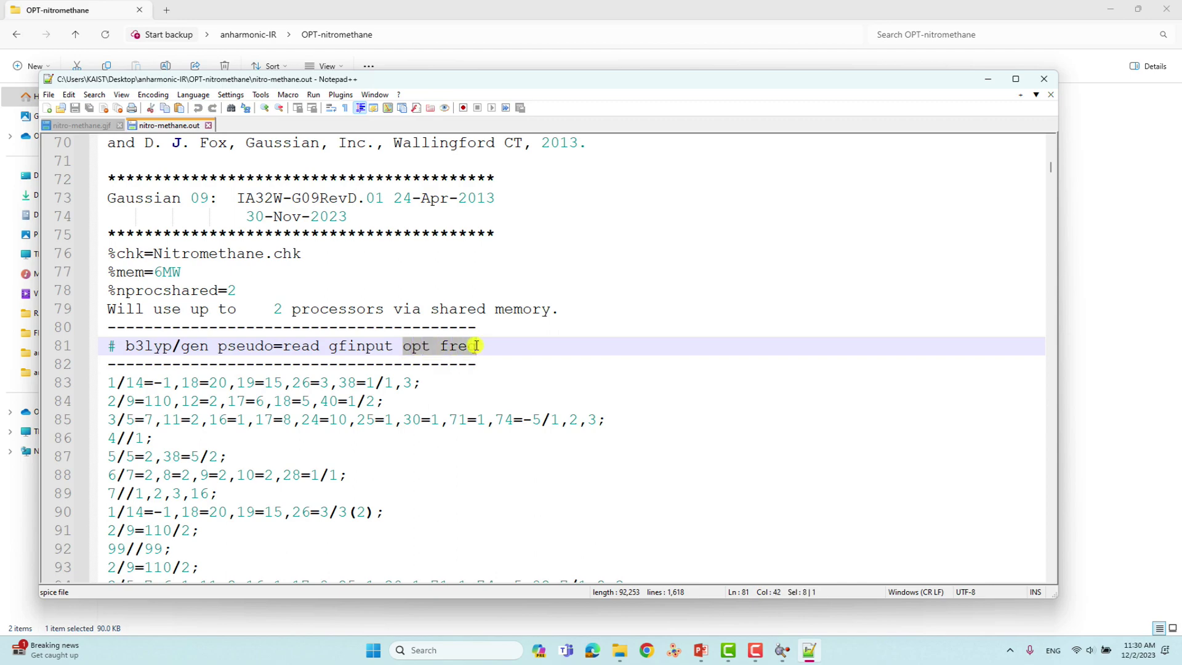
- Highlight the Normal termination line at the end of the nitromethane output file, and close Notepad++
{"action": "scroll", "coordinate": [562, 338], "scroll_direction": "down", "scroll_amount": 15}
{"action": "scroll", "coordinate": [602, 332], "scroll_direction": "up", "scroll_amount": 14}
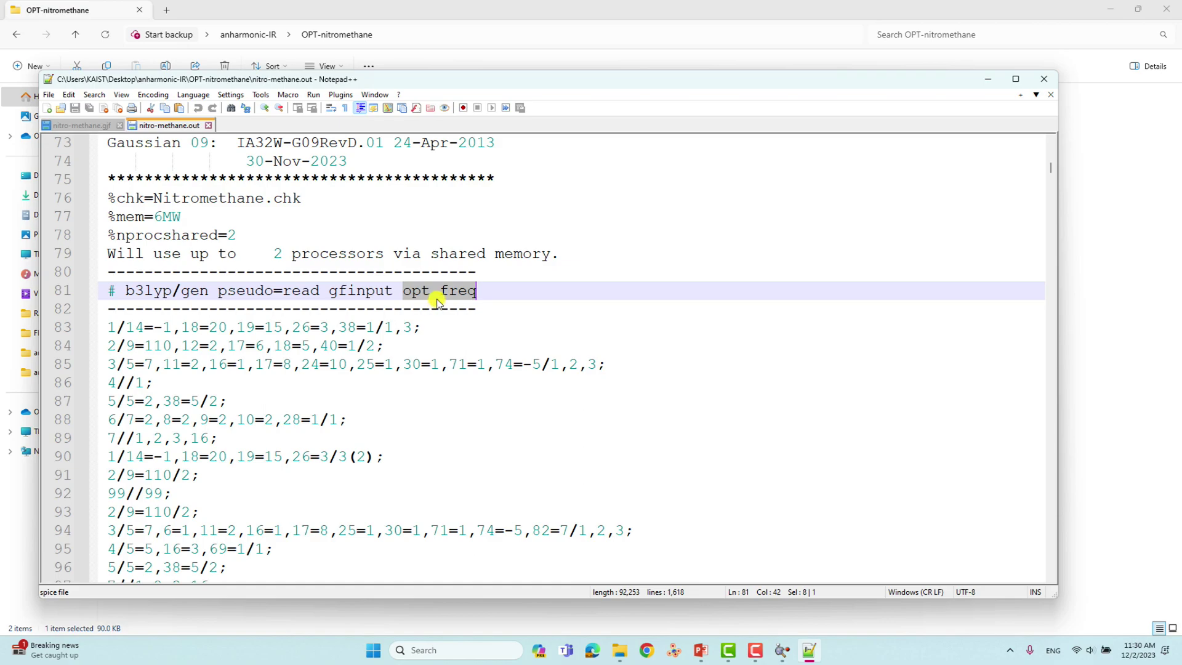
{"action": "scroll", "coordinate": [834, 295], "scroll_direction": "down", "scroll_amount": 6}
{"action": "left_click_drag", "start_coordinate": [1052, 172], "coordinate": [1050, 573]}
{"action": "scroll", "coordinate": [463, 352], "scroll_direction": "up", "scroll_amount": 4}
{"action": "left_click_drag", "start_coordinate": [117, 345], "coordinate": [679, 352]}
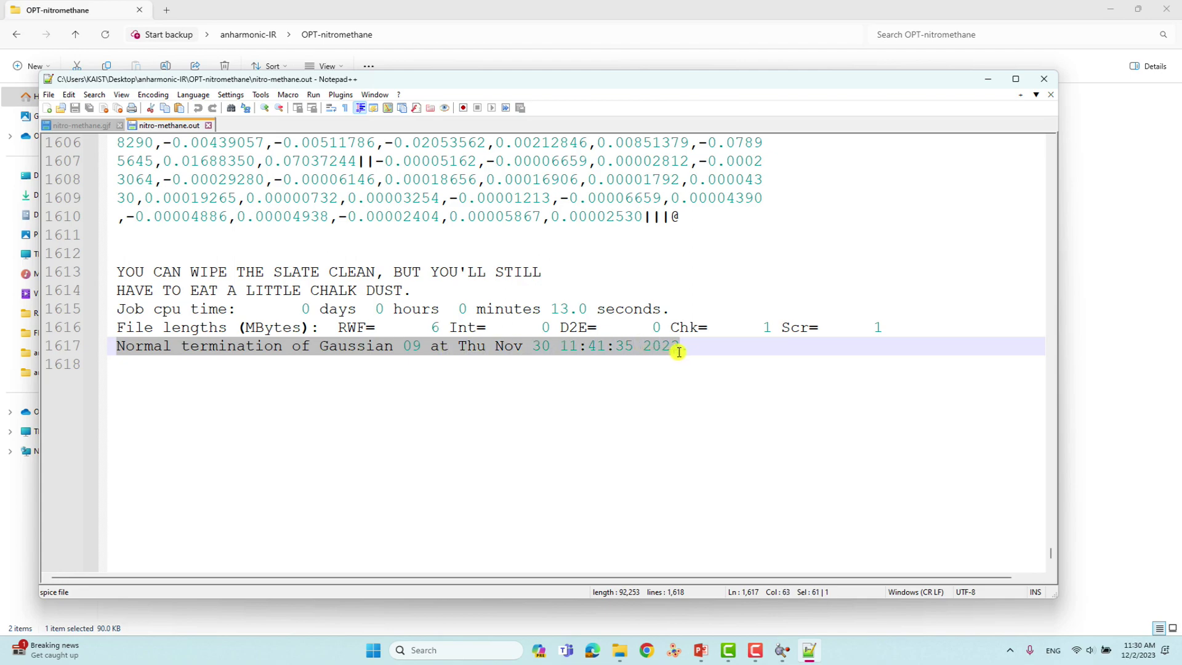
{"action": "scroll", "coordinate": [591, 250], "scroll_direction": "up", "scroll_amount": 8}
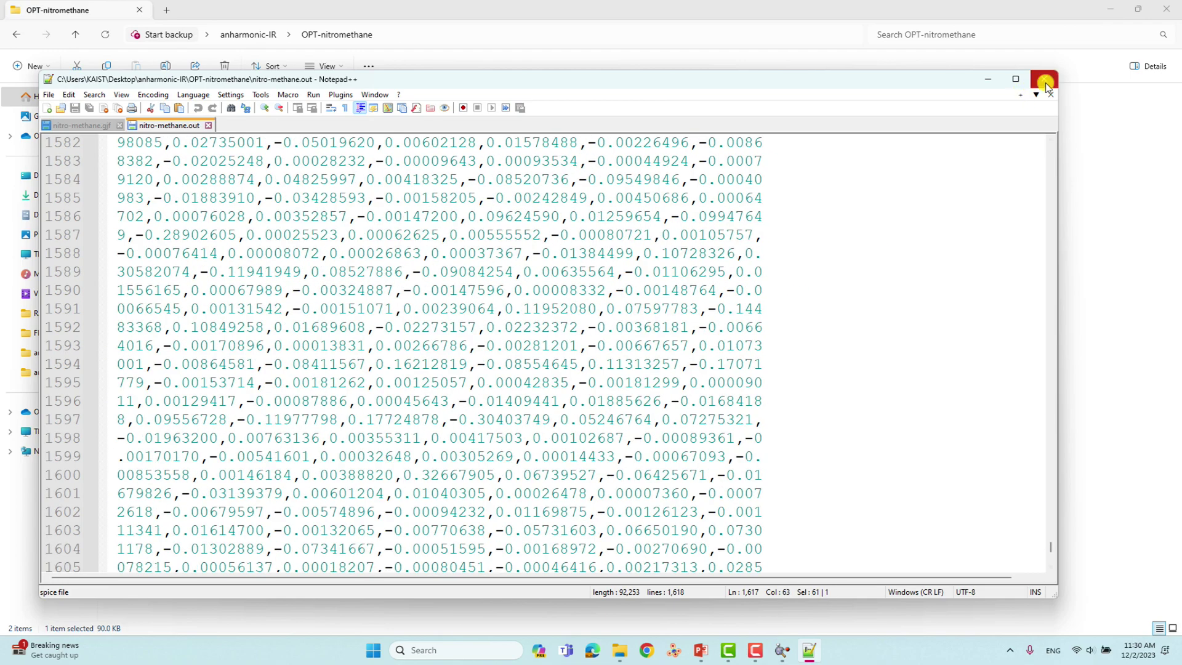
{"action": "left_click", "coordinate": [1044, 78]}
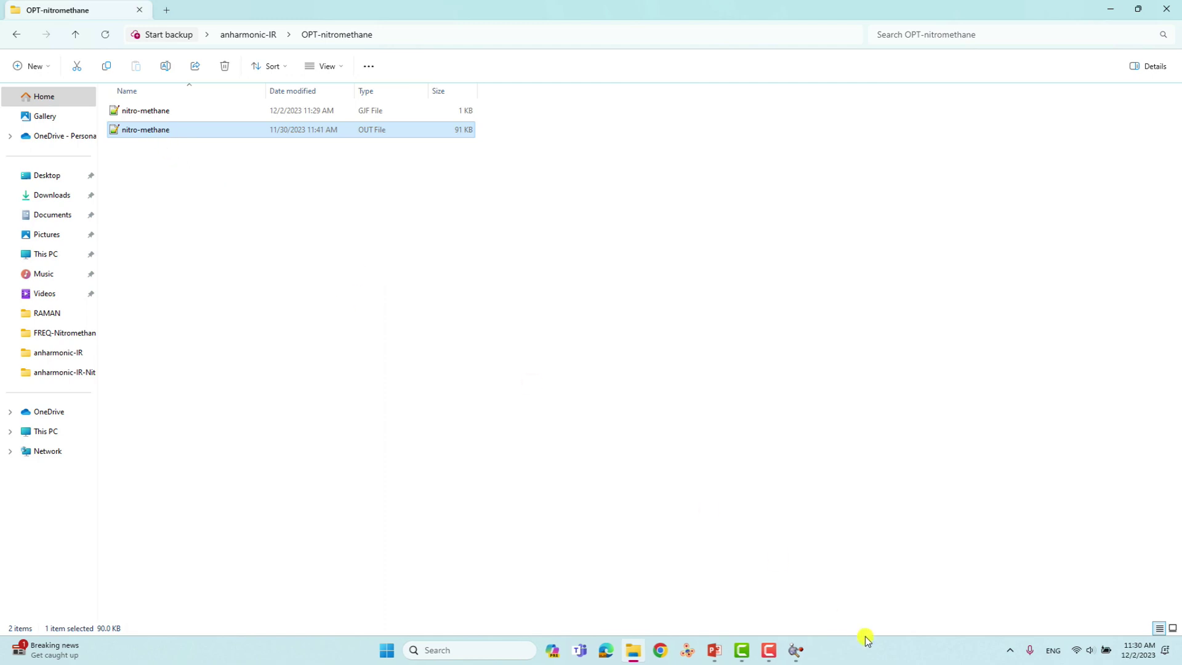
- Load nitro-methane.out from the OPT-nitromethane folder into GaussView and rotate the optimized molecule
{"action": "left_click", "coordinate": [809, 652]}
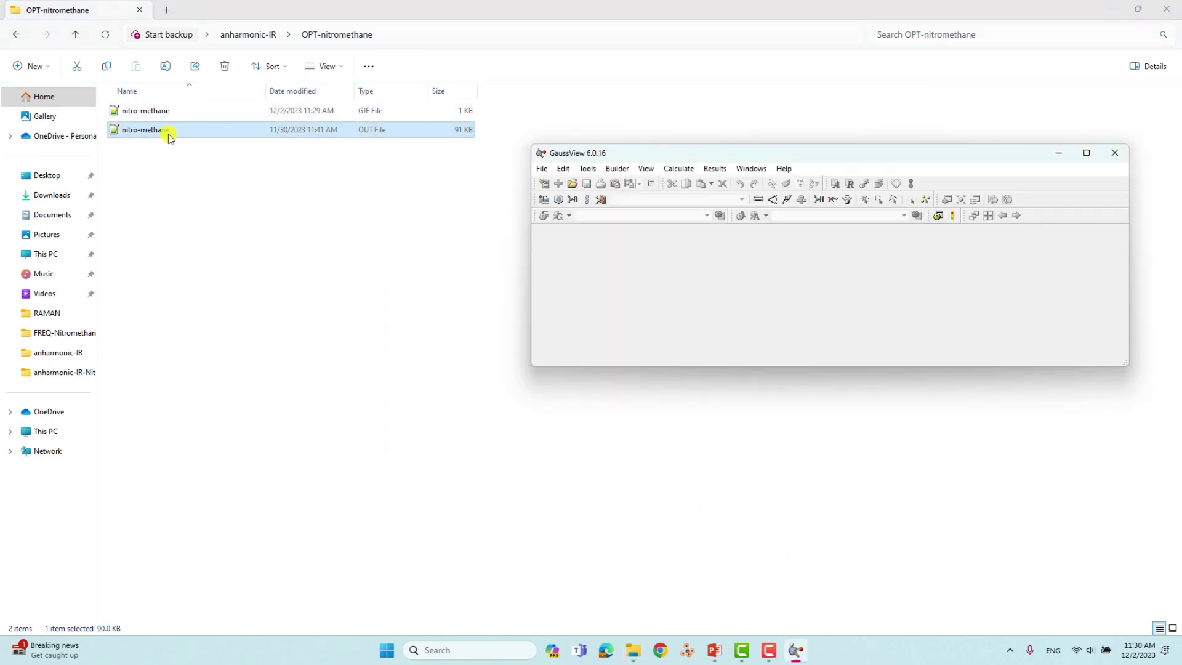
{"action": "left_click_drag", "start_coordinate": [167, 137], "coordinate": [721, 268]}
{"action": "left_click_drag", "start_coordinate": [787, 364], "coordinate": [721, 361]}
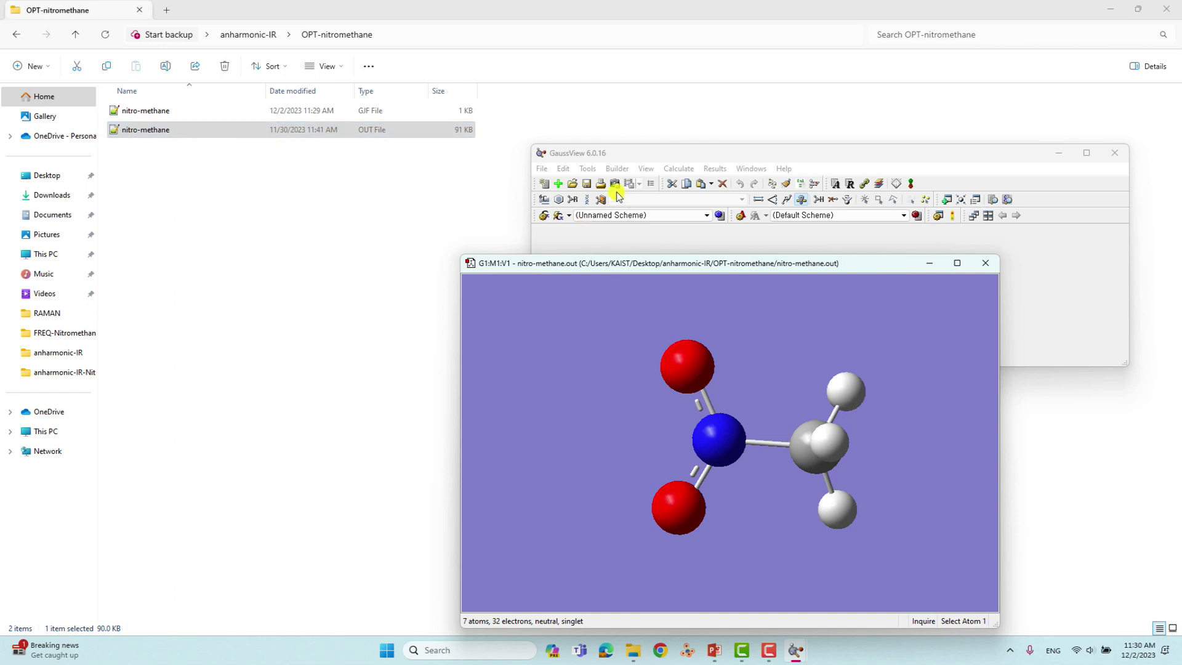
- Save the optimized structure as nitro-methane.gjf with Cartesian coordinates in a new folder named a inside the anharmonic-IR folder
{"action": "left_click", "coordinate": [541, 168]}
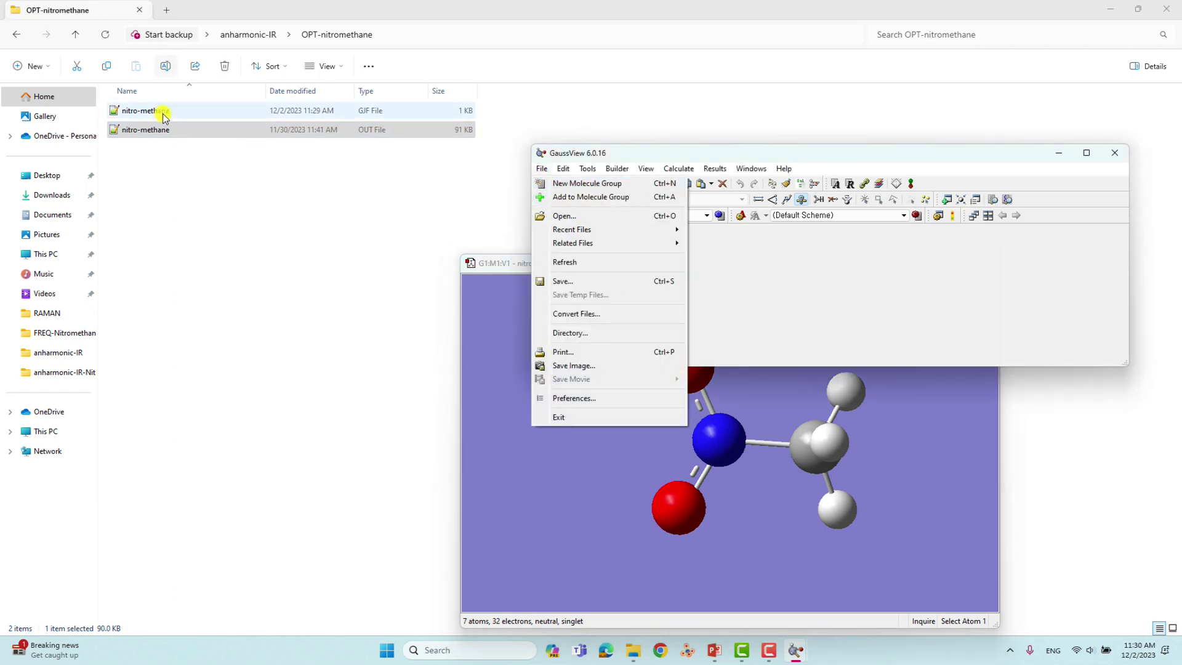
{"action": "left_click", "coordinate": [846, 458]}
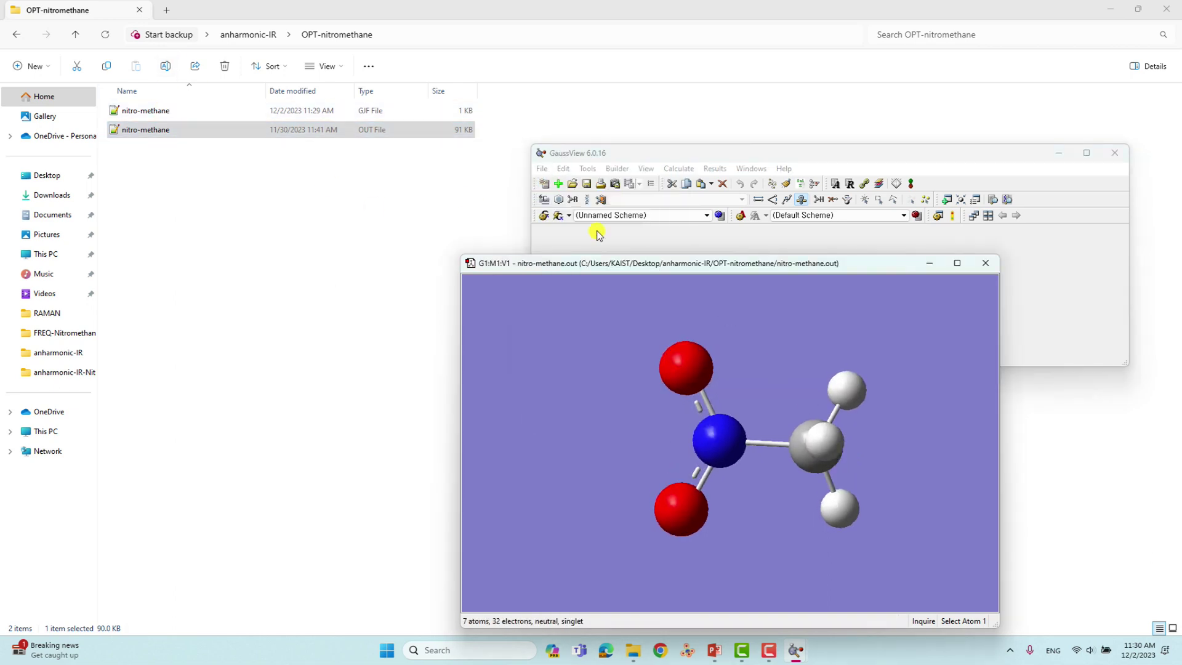
{"action": "left_click", "coordinate": [542, 169]}
{"action": "left_click", "coordinate": [561, 281]}
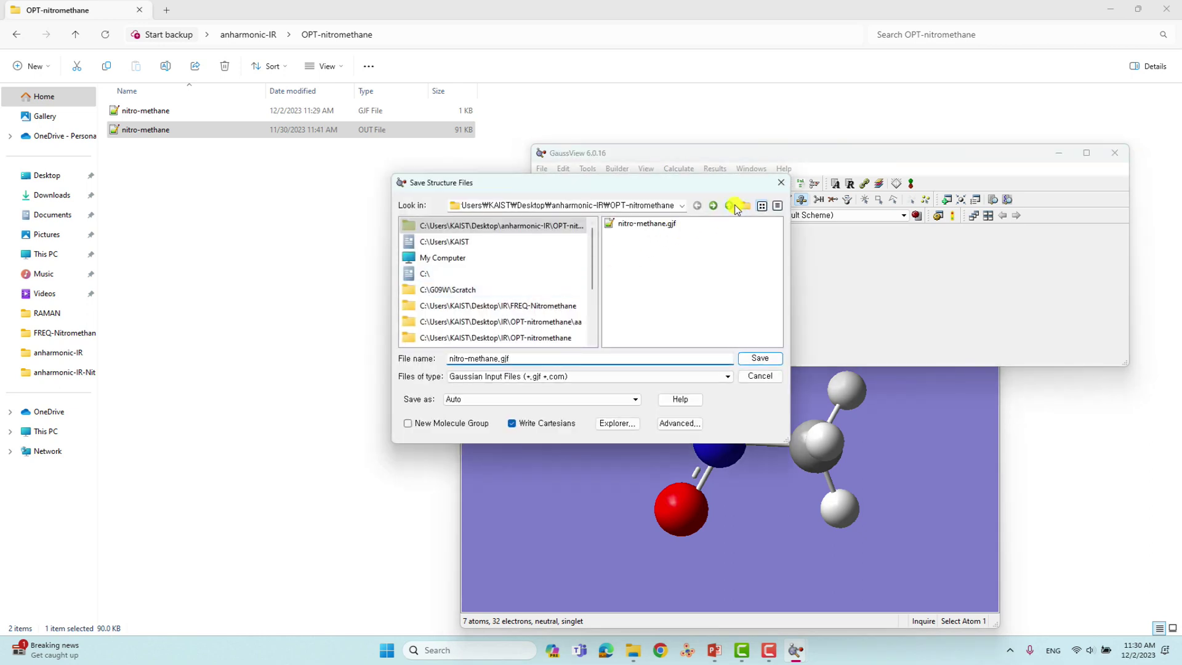
{"action": "left_click", "coordinate": [730, 206]}
{"action": "left_click", "coordinate": [730, 206]}
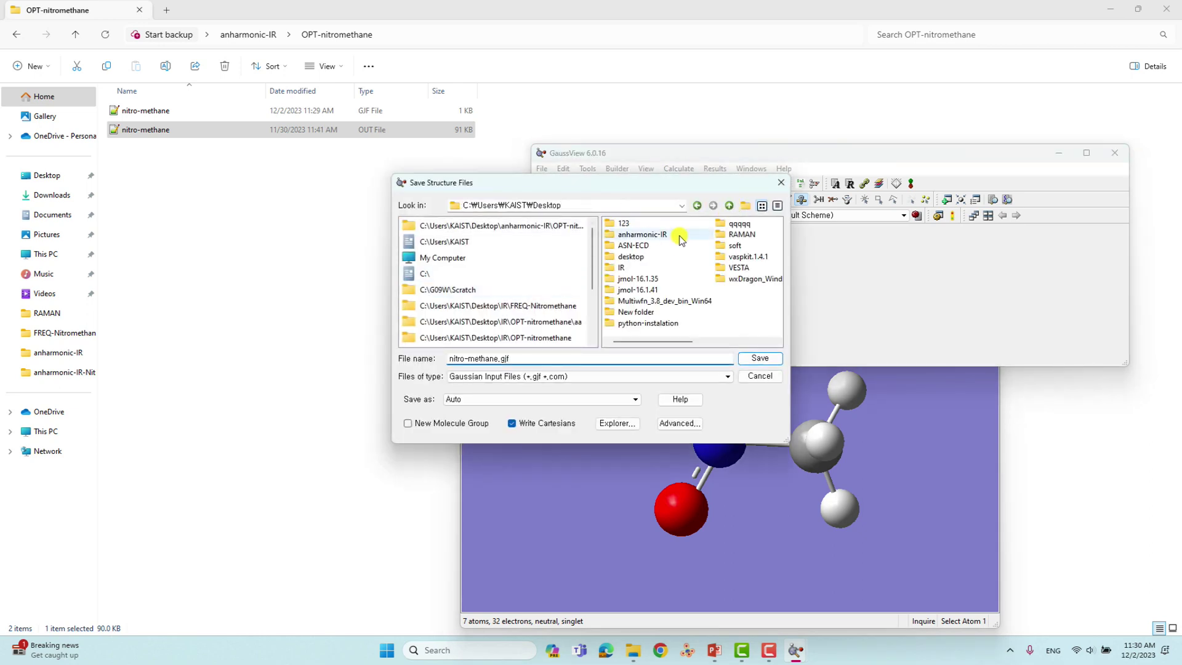
{"action": "double_click", "coordinate": [643, 235]}
{"action": "left_click", "coordinate": [745, 206]}
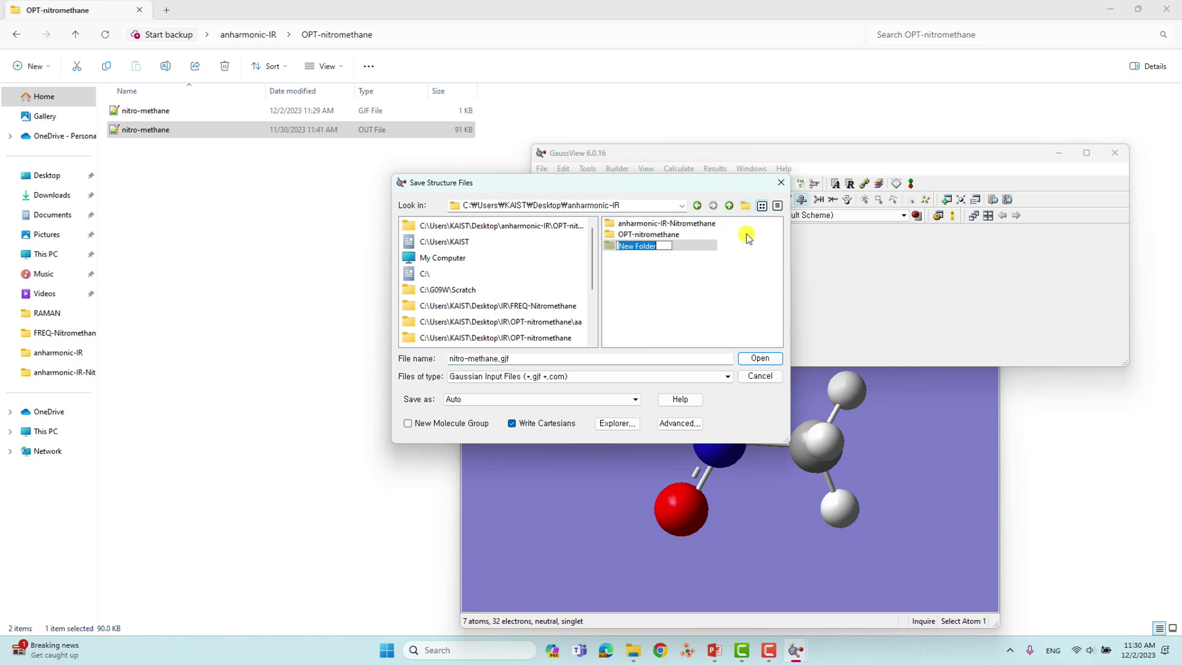
{"action": "type", "text": "a"}
{"action": "key", "text": "Return"}
{"action": "double_click", "coordinate": [614, 246]}
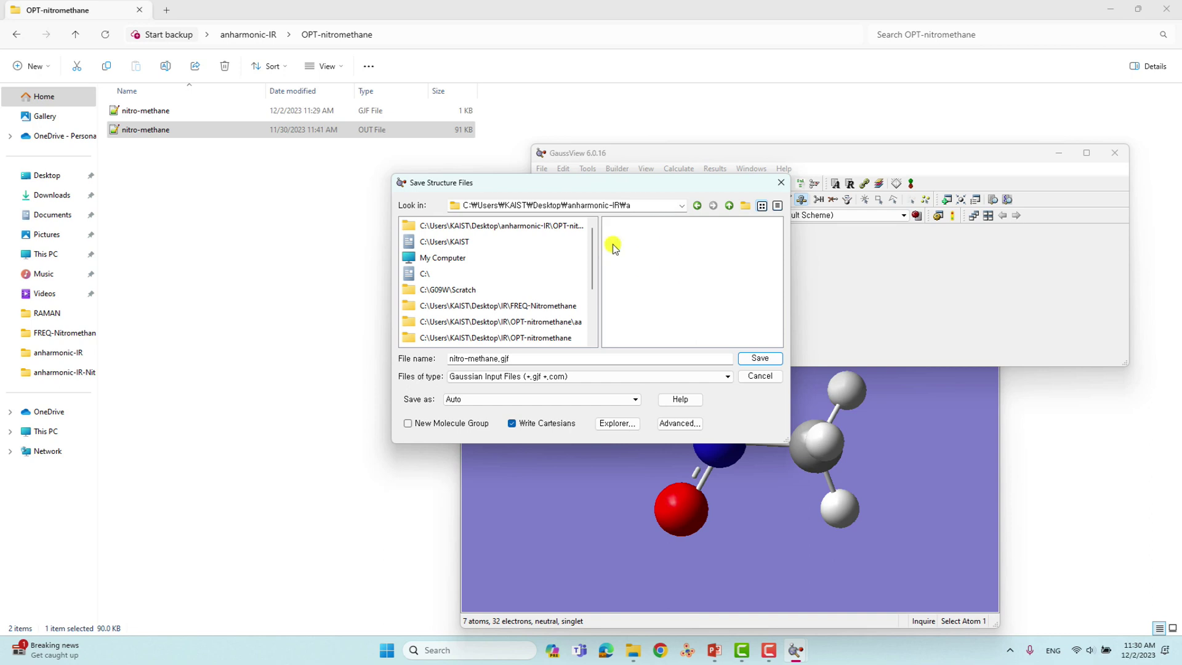
{"action": "left_click", "coordinate": [761, 359]}
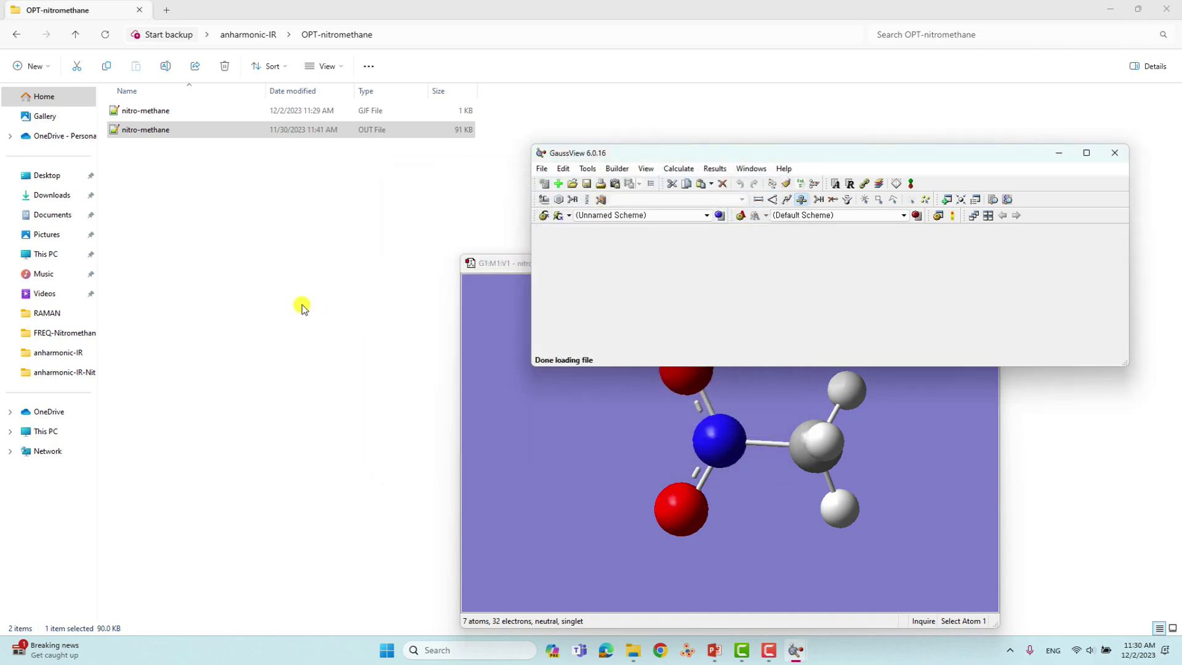
- Open the nitro-methane GJF file from folder a inside anharmonic-IR in Notepad++
{"action": "left_click", "coordinate": [315, 312]}
{"action": "left_click", "coordinate": [75, 33]}
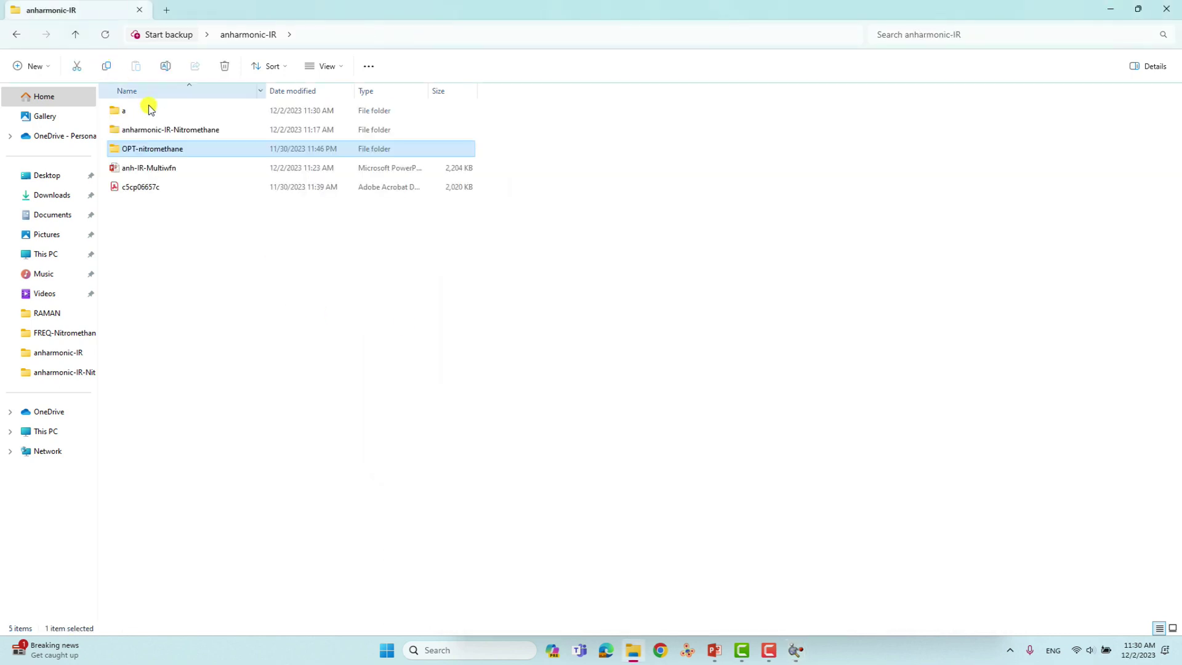
{"action": "double_click", "coordinate": [139, 111]}
{"action": "left_click", "coordinate": [137, 113]}
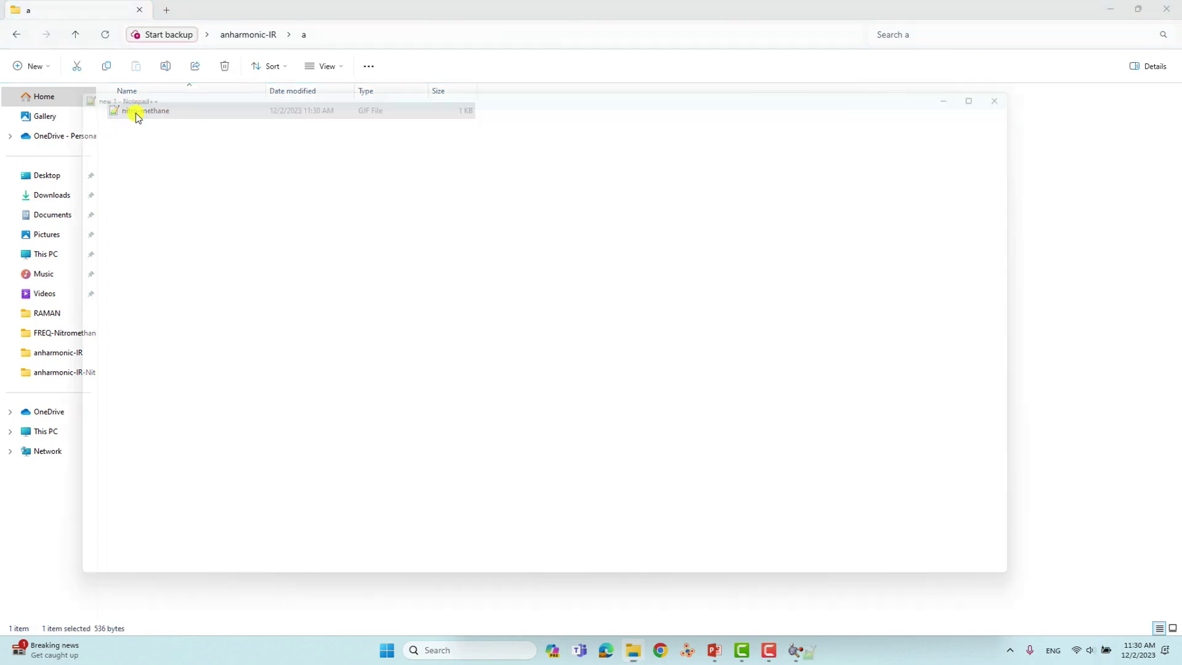
- Highlight the seven atomic coordinate lines of the saved input file, and close Notepad++
{"action": "left_click_drag", "start_coordinate": [96, 289], "coordinate": [693, 398]}
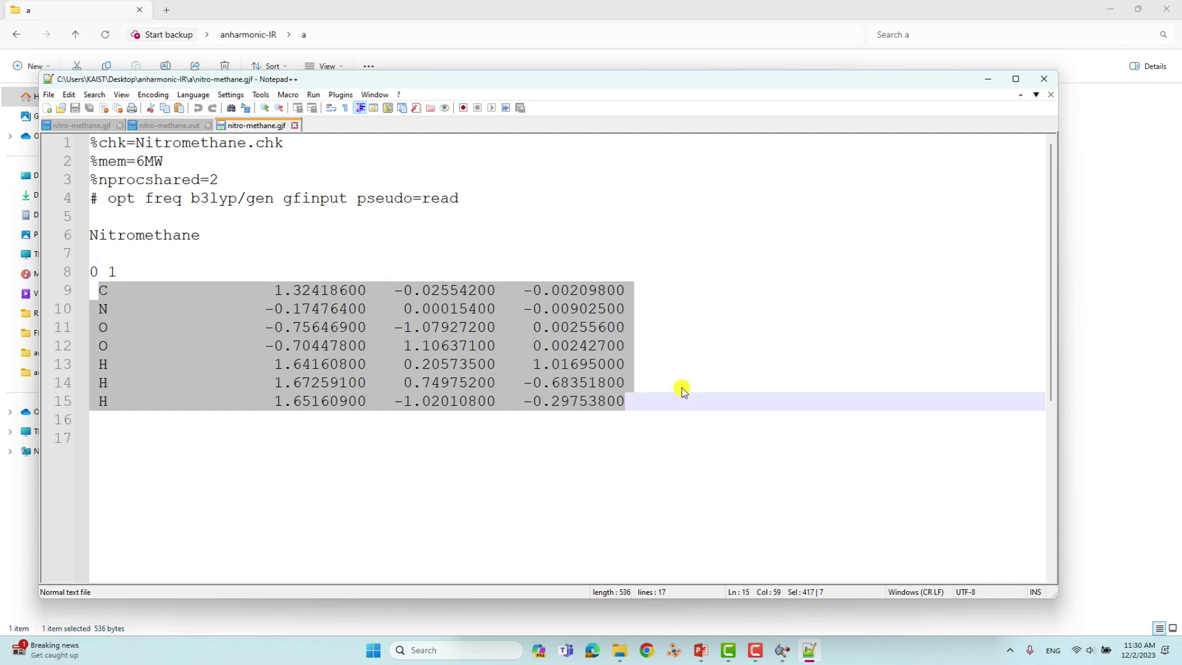
{"action": "left_click", "coordinate": [653, 392]}
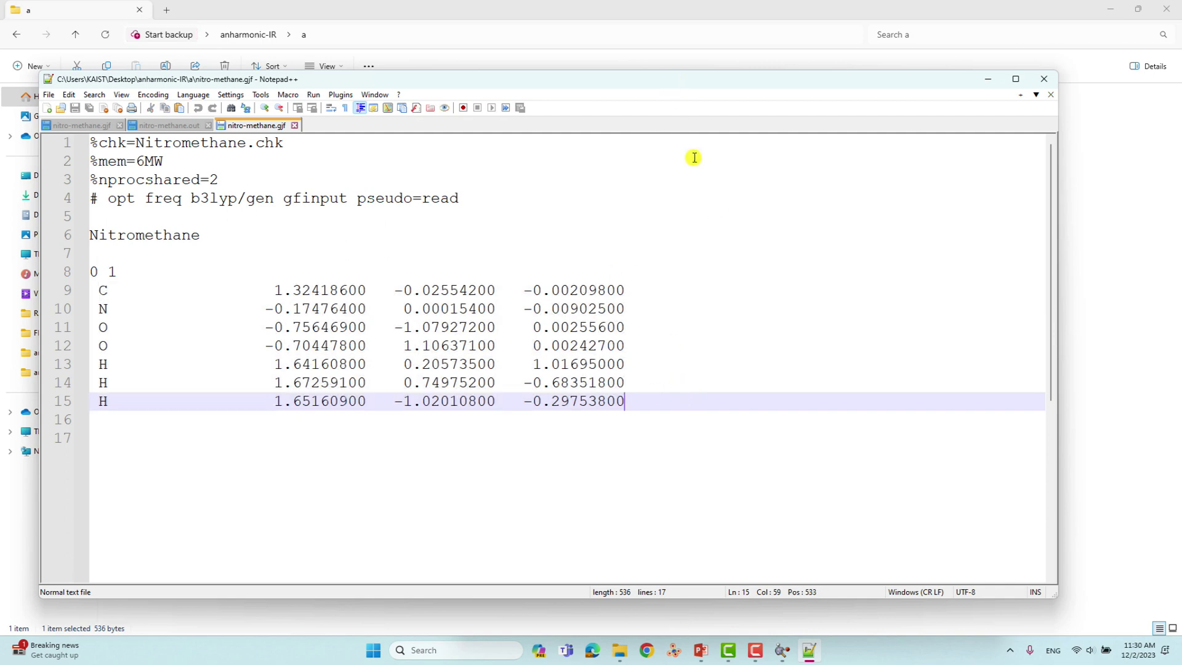
{"action": "left_click", "coordinate": [1044, 79]}
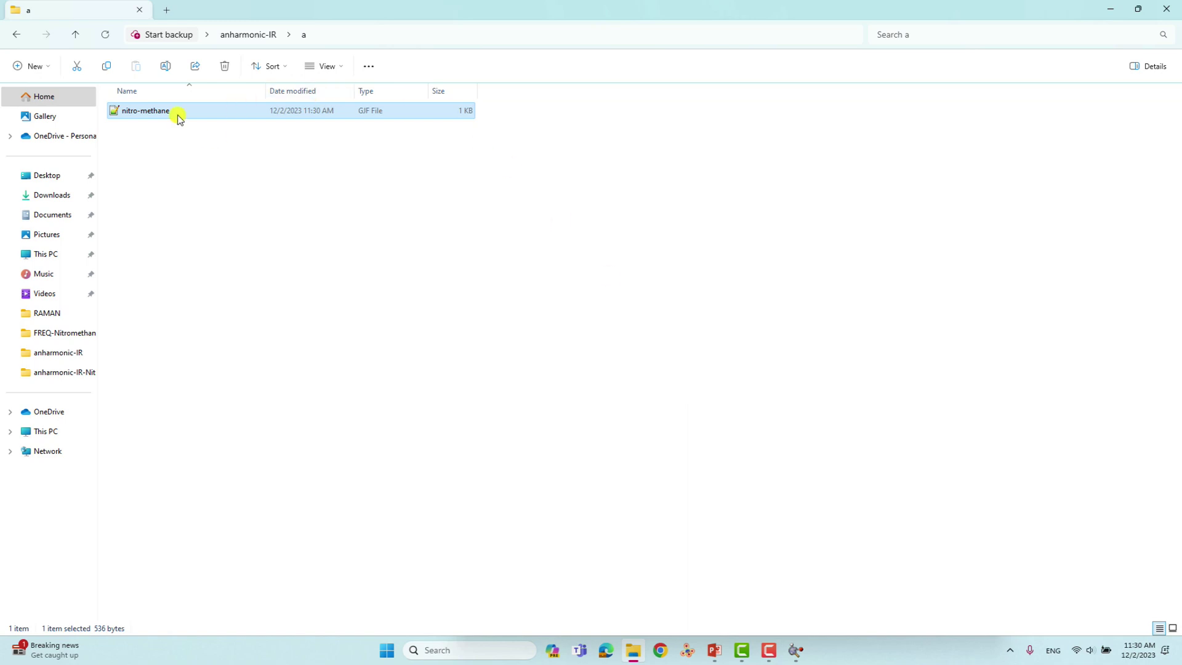
- Open the nitro-methane-anharm-IR GJF file from the anharmonic-IR-Nitromethane folder in Notepad++
{"action": "left_click", "coordinate": [80, 34]}
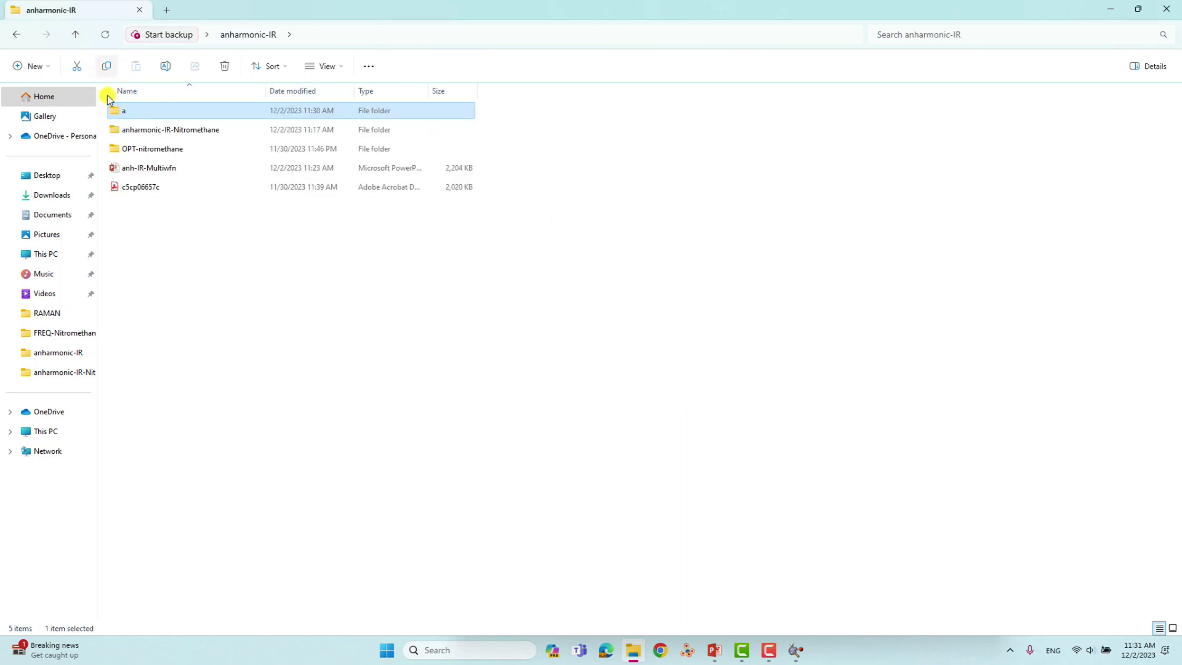
{"action": "double_click", "coordinate": [165, 131]}
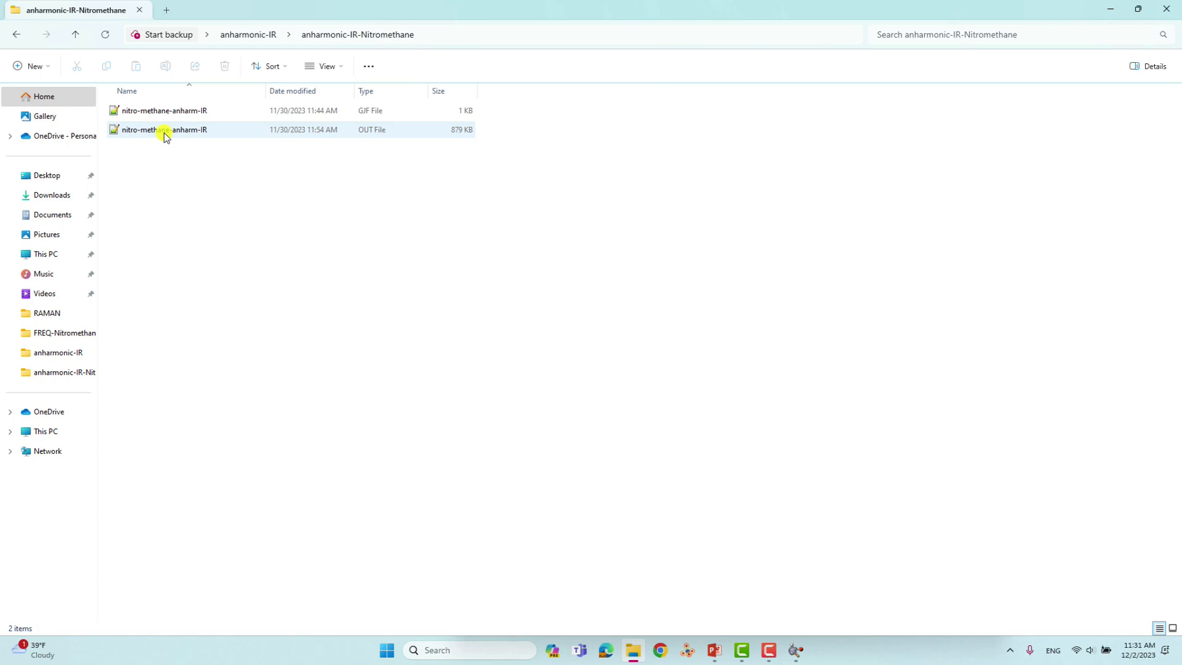
{"action": "left_click", "coordinate": [181, 114]}
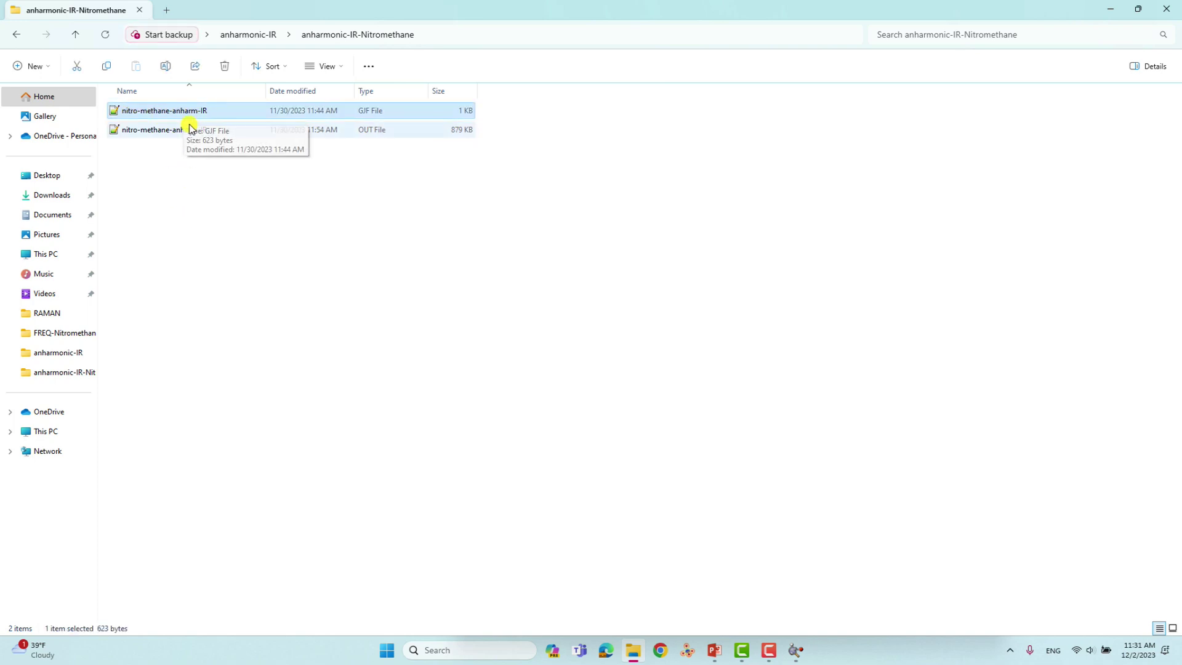
{"action": "right_click", "coordinate": [166, 114]}
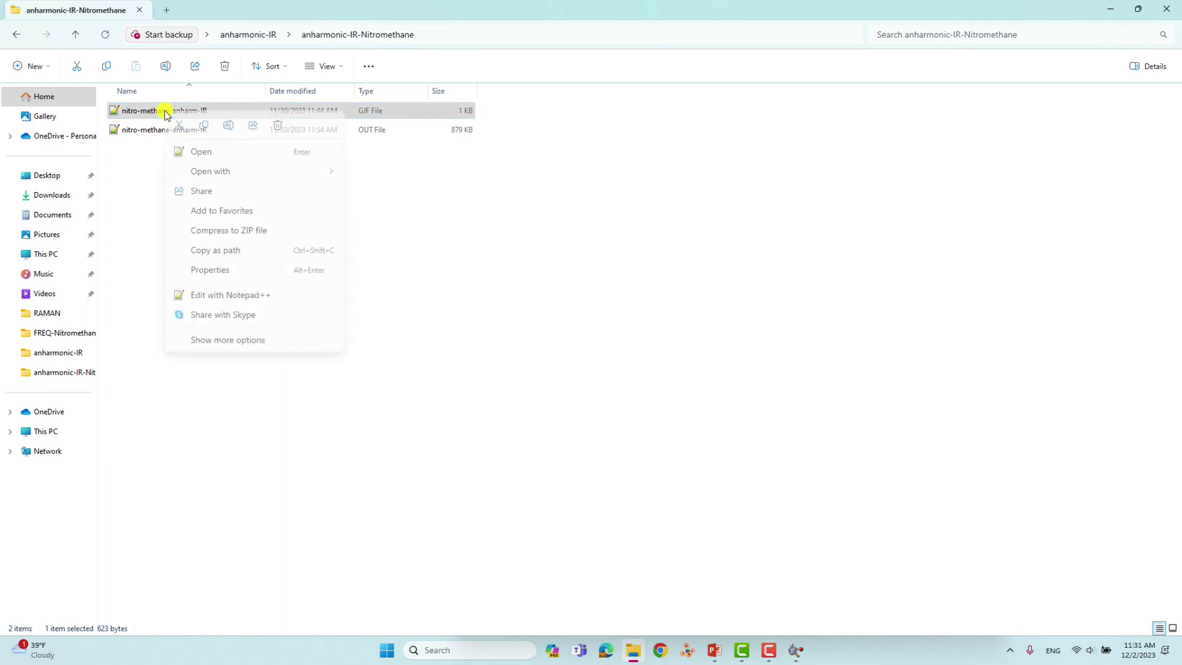
{"action": "left_click", "coordinate": [227, 314]}
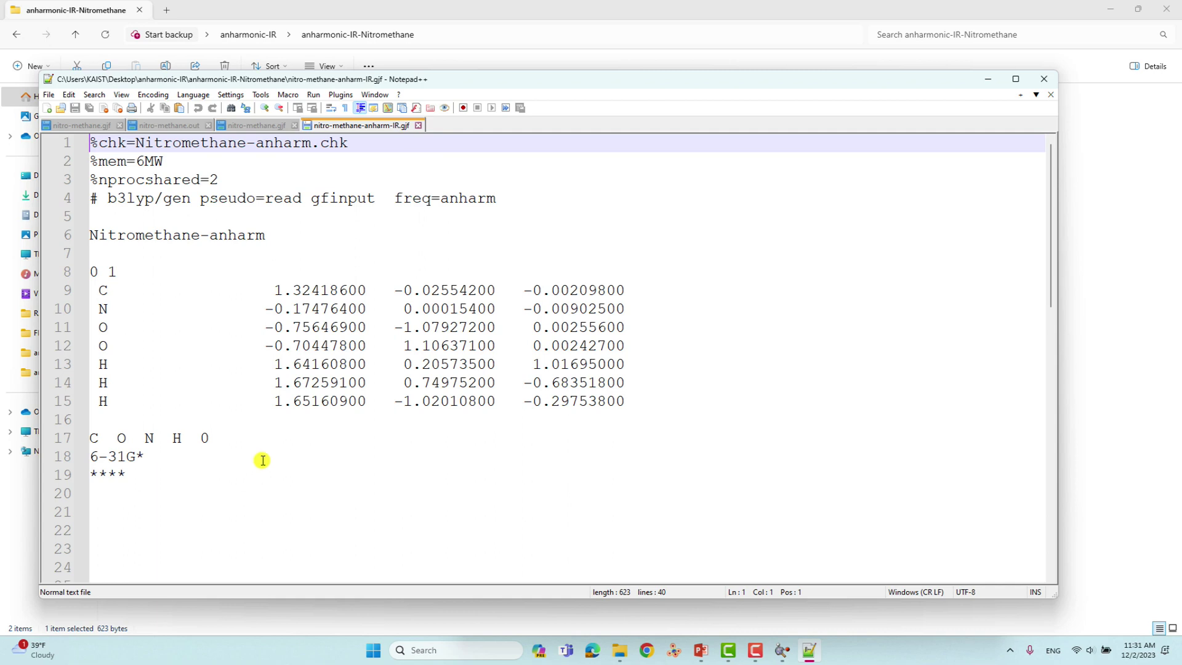
- Highlight the freq=anharm keyword in the route line of the anharmonic input file
{"action": "left_click_drag", "start_coordinate": [395, 198], "coordinate": [512, 201]}
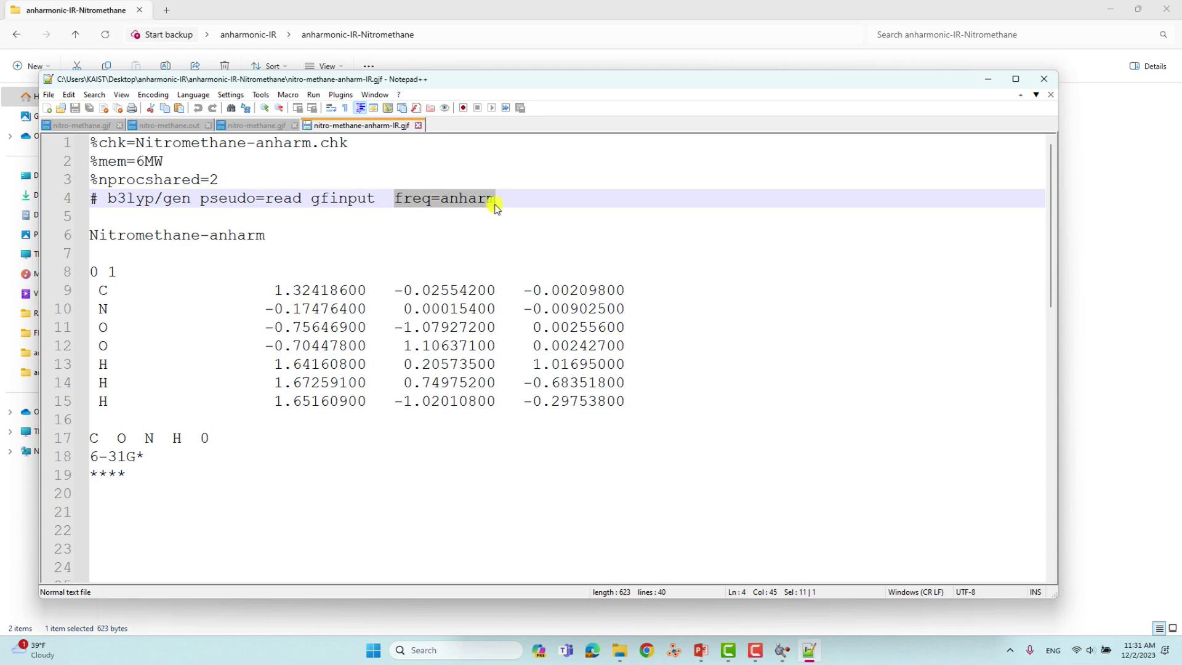
{"action": "left_click_drag", "start_coordinate": [504, 200], "coordinate": [399, 198]}
{"action": "left_click", "coordinate": [184, 315]}
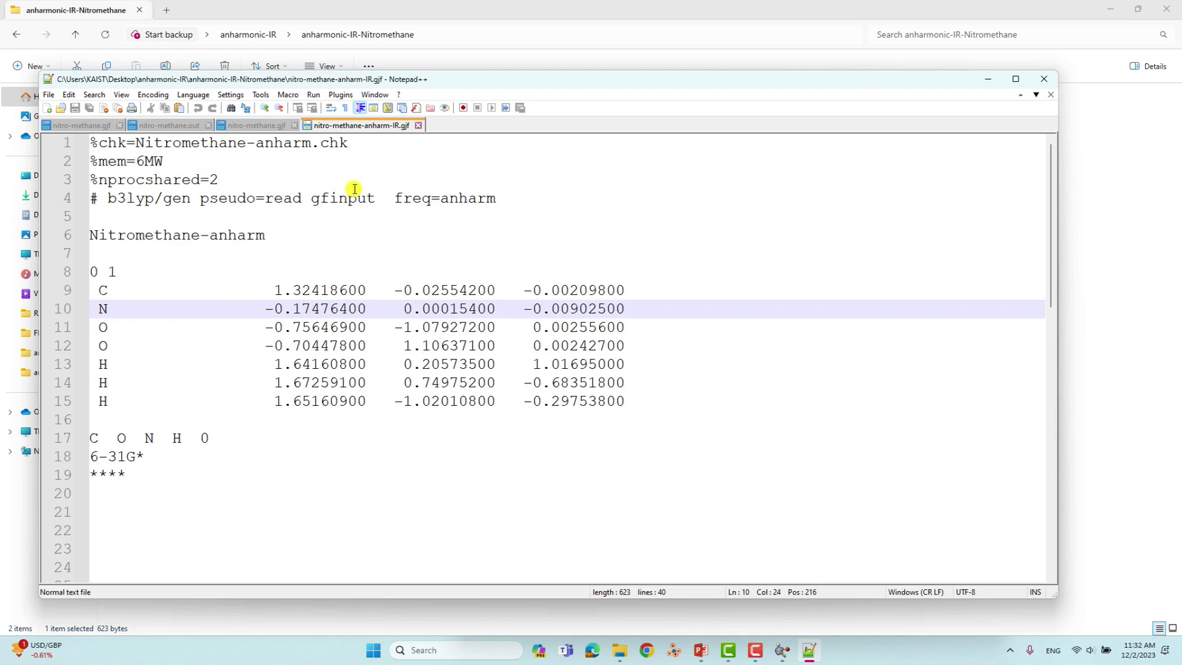
- Point out the Nitromethane-anharm title, the charge and multiplicity line, and the atomic coordinates by highlighting them
{"action": "left_click", "coordinate": [103, 218]}
{"action": "left_click_drag", "start_coordinate": [91, 238], "coordinate": [257, 238]}
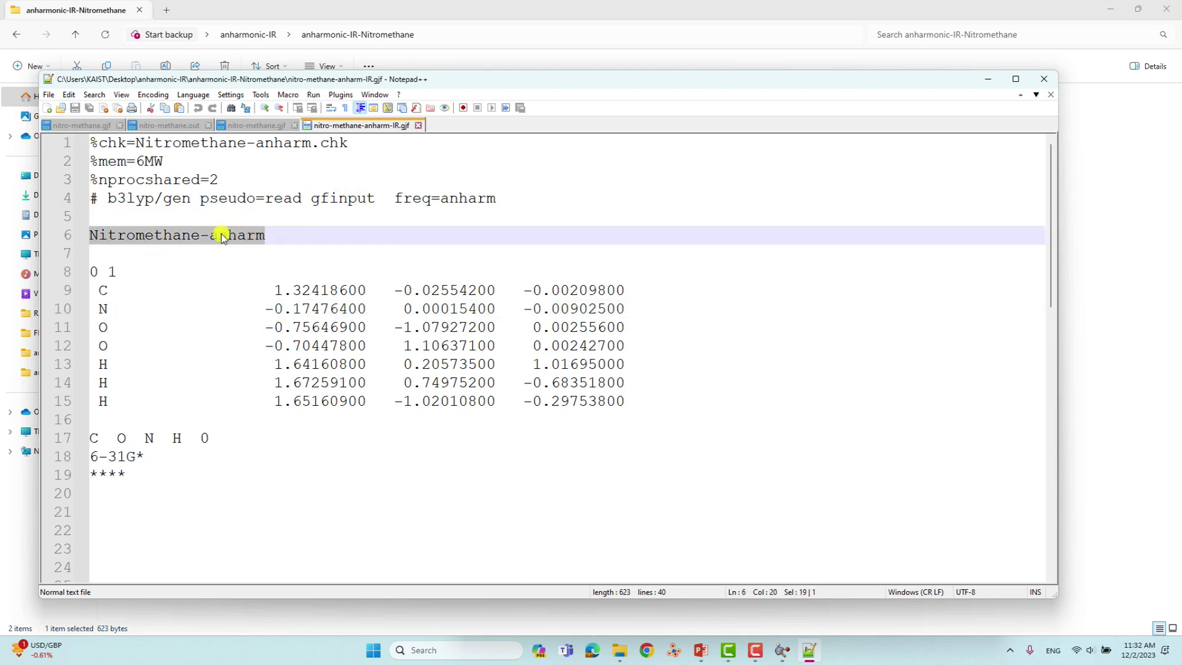
{"action": "left_click", "coordinate": [98, 256]}
{"action": "left_click_drag", "start_coordinate": [98, 269], "coordinate": [93, 271]}
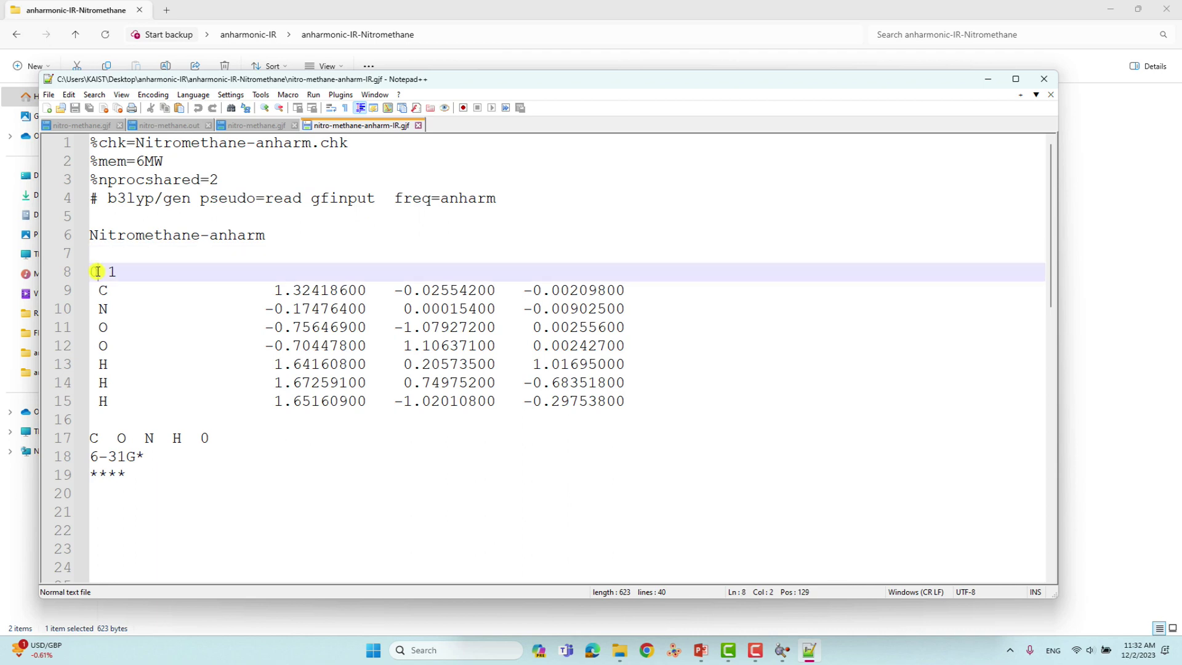
{"action": "double_click", "coordinate": [112, 272]}
{"action": "left_click_drag", "start_coordinate": [91, 290], "coordinate": [636, 398]}
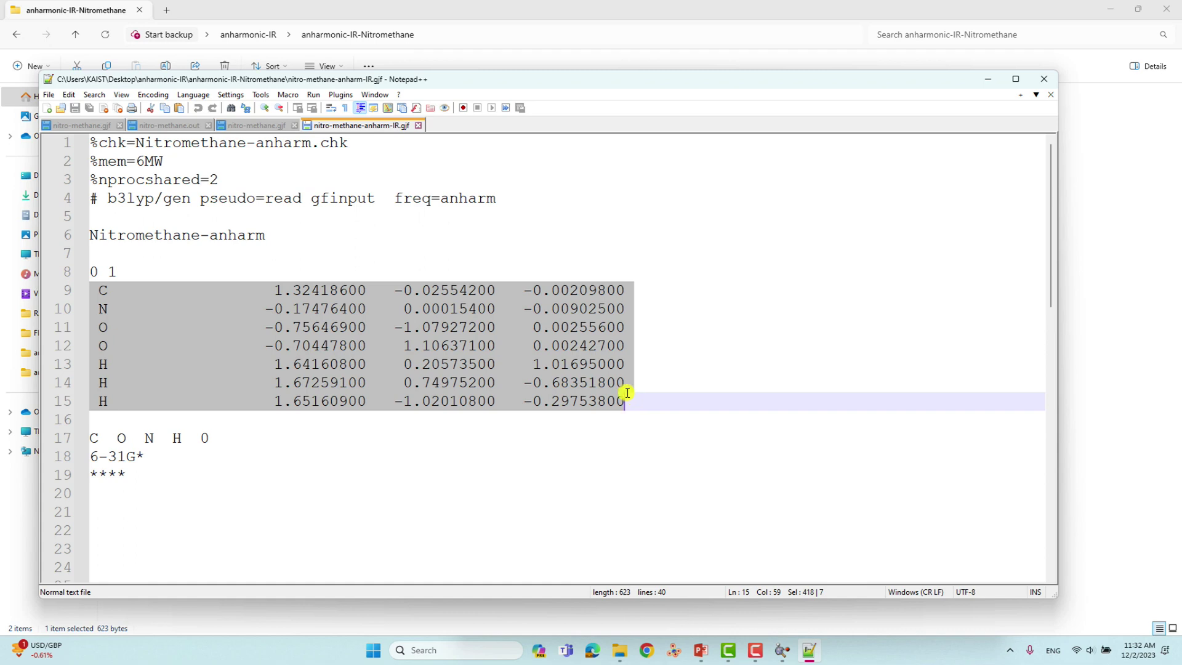
- Highlight the element list C O N H 0 and the 6-31G* basis set line below the coordinates
{"action": "left_click", "coordinate": [129, 418]}
{"action": "left_click_drag", "start_coordinate": [95, 438], "coordinate": [183, 438]}
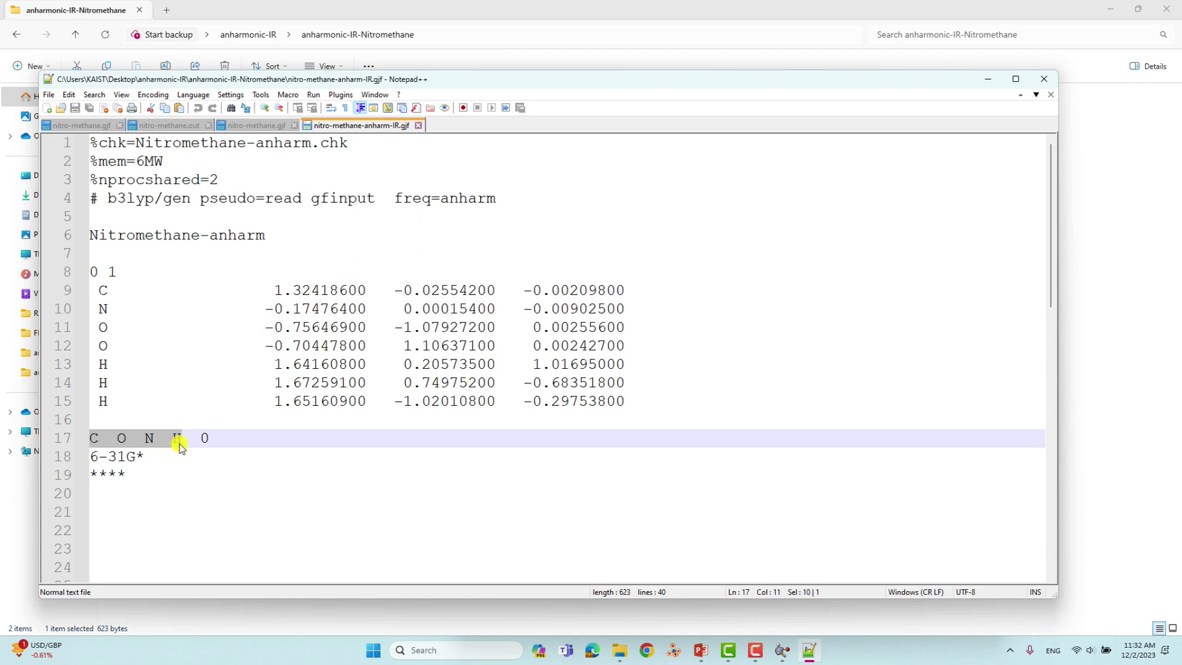
{"action": "double_click", "coordinate": [205, 438]}
{"action": "left_click_drag", "start_coordinate": [146, 457], "coordinate": [95, 453]}
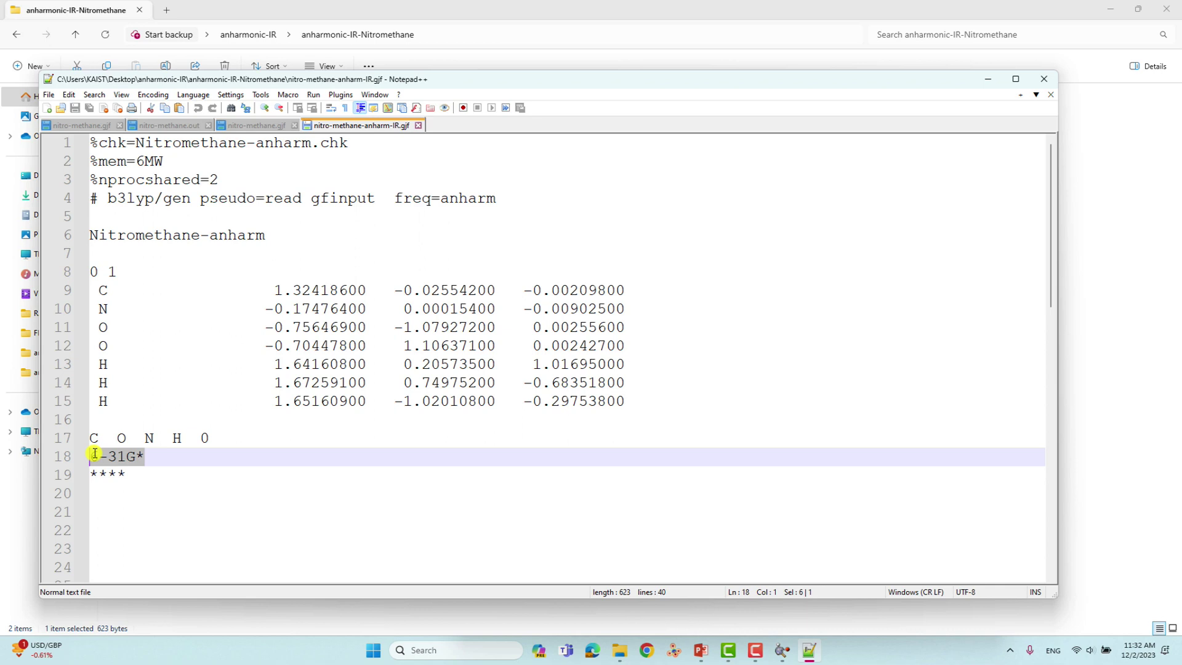
- Add four blank lines after the closing asterisks of the anharmonic input file, and save and close it
{"action": "left_click", "coordinate": [127, 473]}
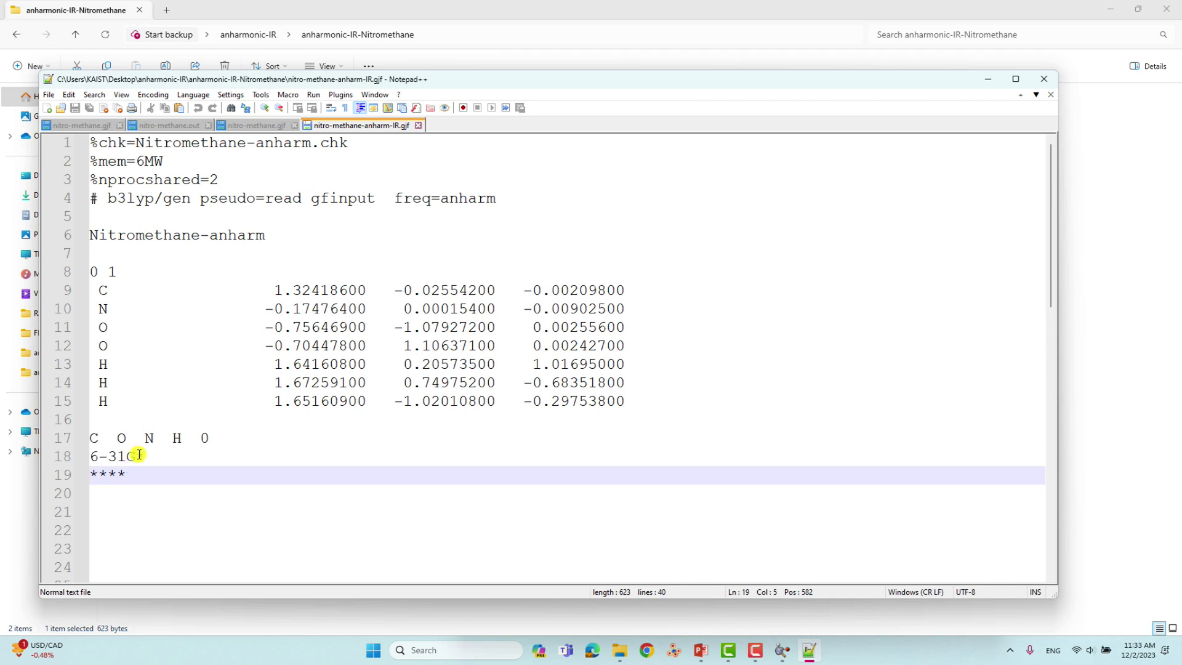
{"action": "key", "text": "Return"}
{"action": "key", "text": "Return"}
{"action": "key", "text": "Return"}
{"action": "key", "text": "Return"}
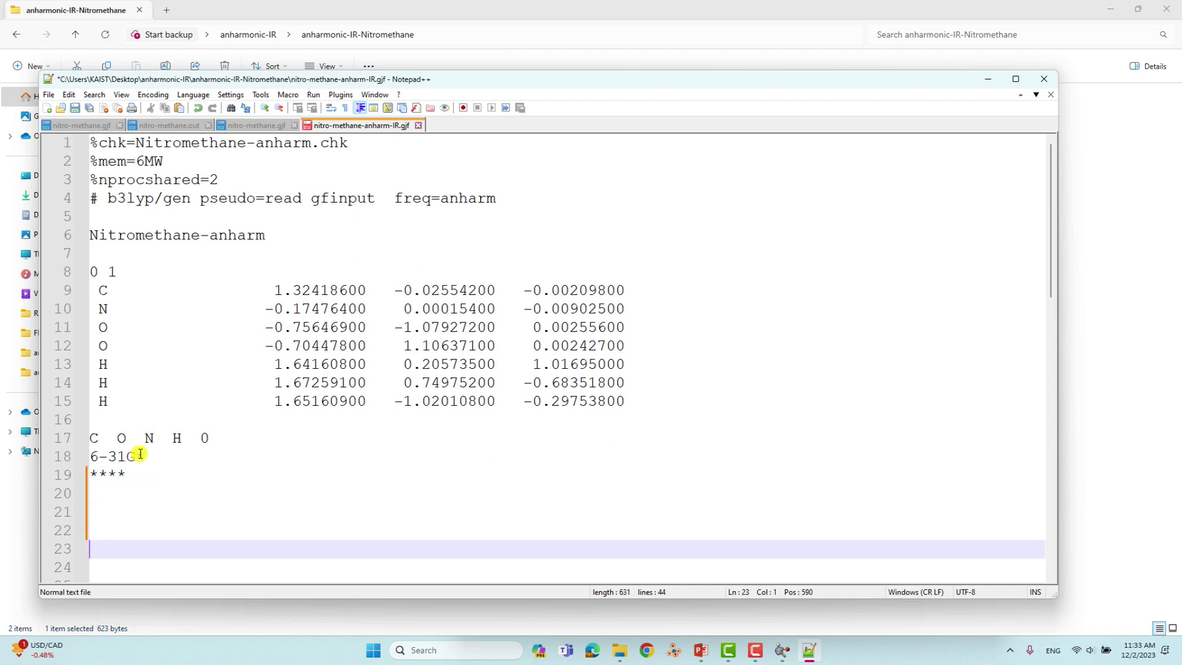
{"action": "left_click", "coordinate": [76, 109]}
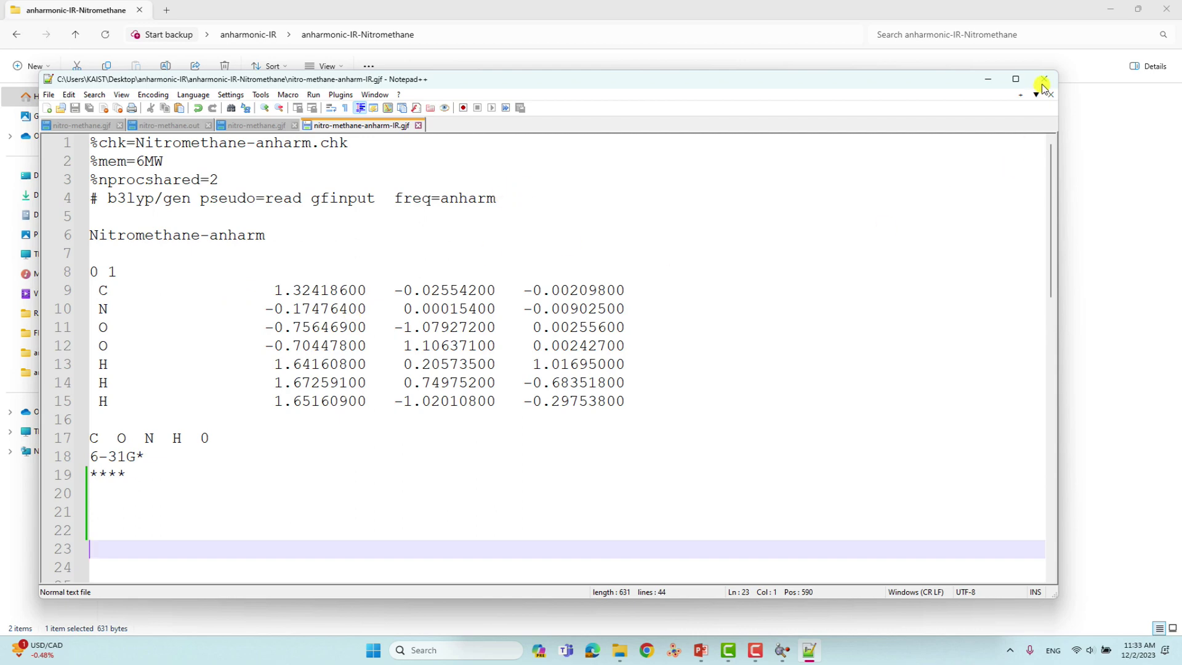
{"action": "left_click", "coordinate": [1044, 80]}
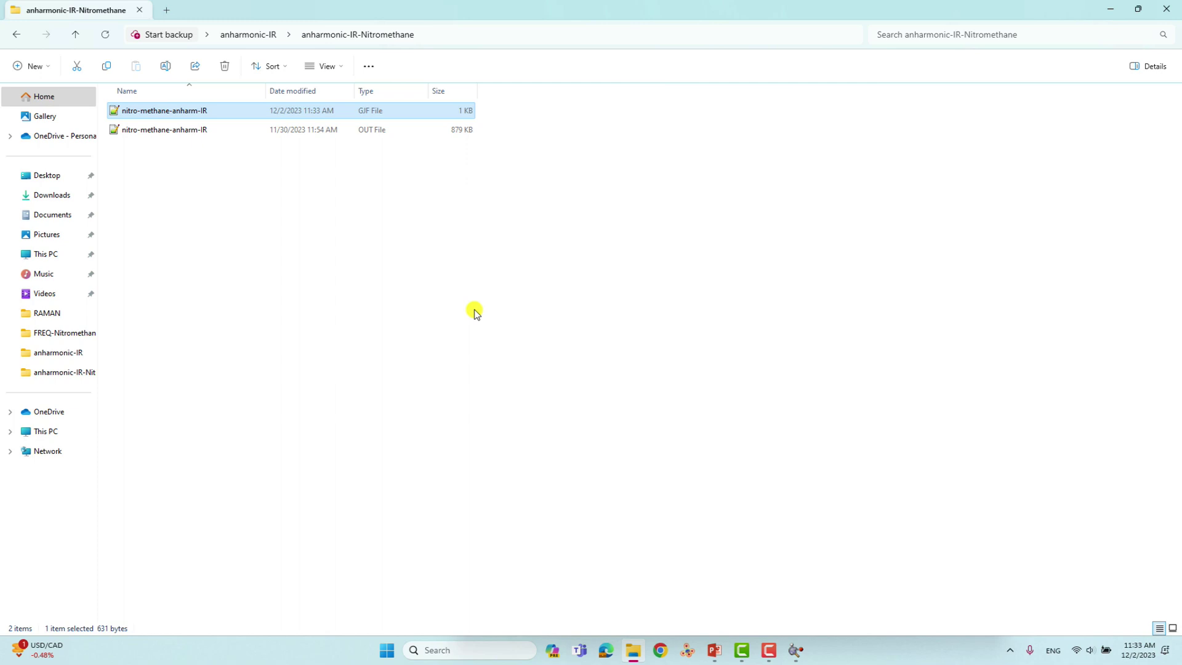
- Open the nitro-methane-anharm-IR OUT file in Notepad++ and highlight the freq=anharm keyword in its route line
{"action": "left_click", "coordinate": [178, 133]}
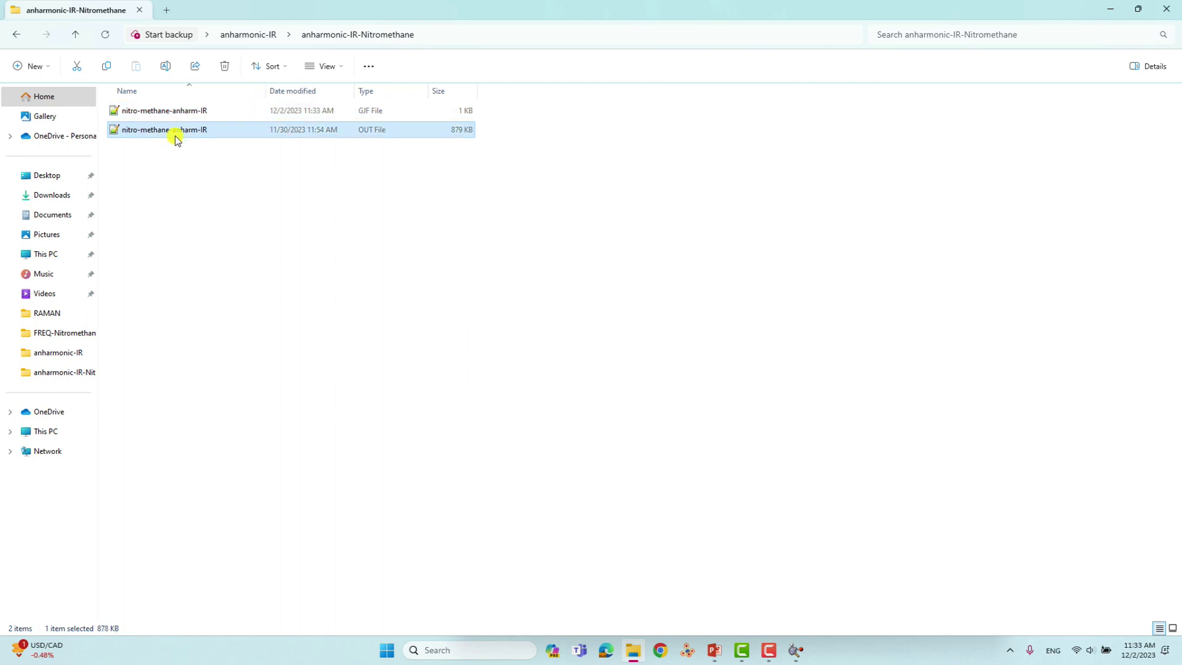
{"action": "right_click", "coordinate": [175, 138]}
{"action": "left_click", "coordinate": [215, 176]}
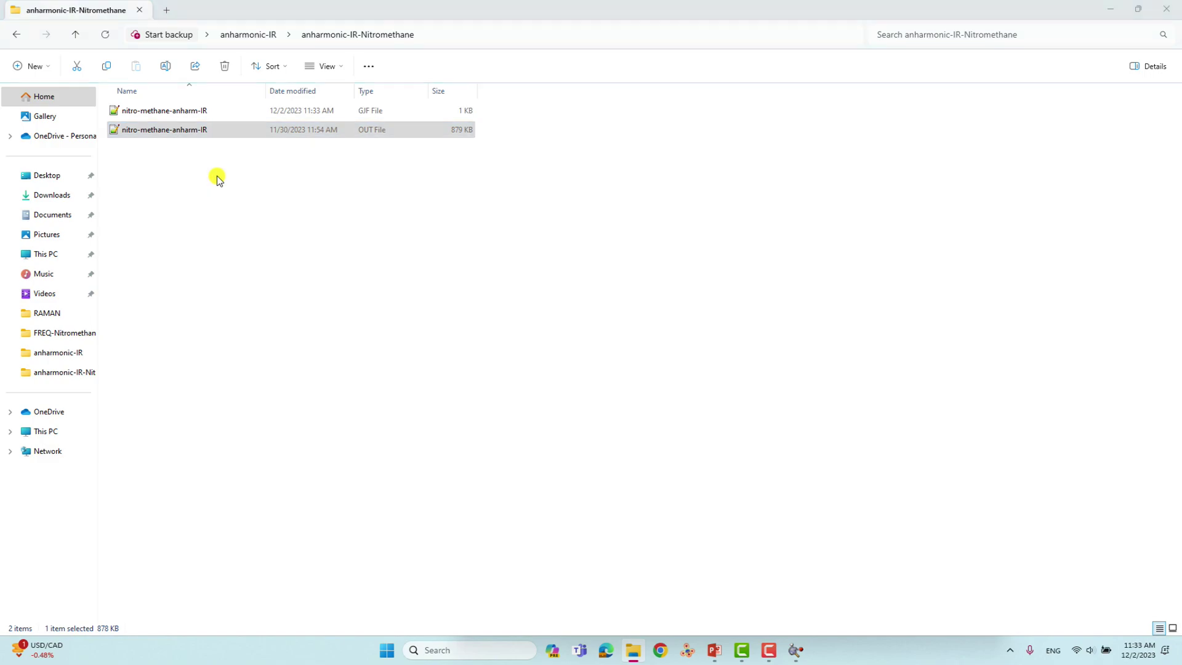
{"action": "scroll", "coordinate": [559, 201], "scroll_direction": "down", "scroll_amount": 20}
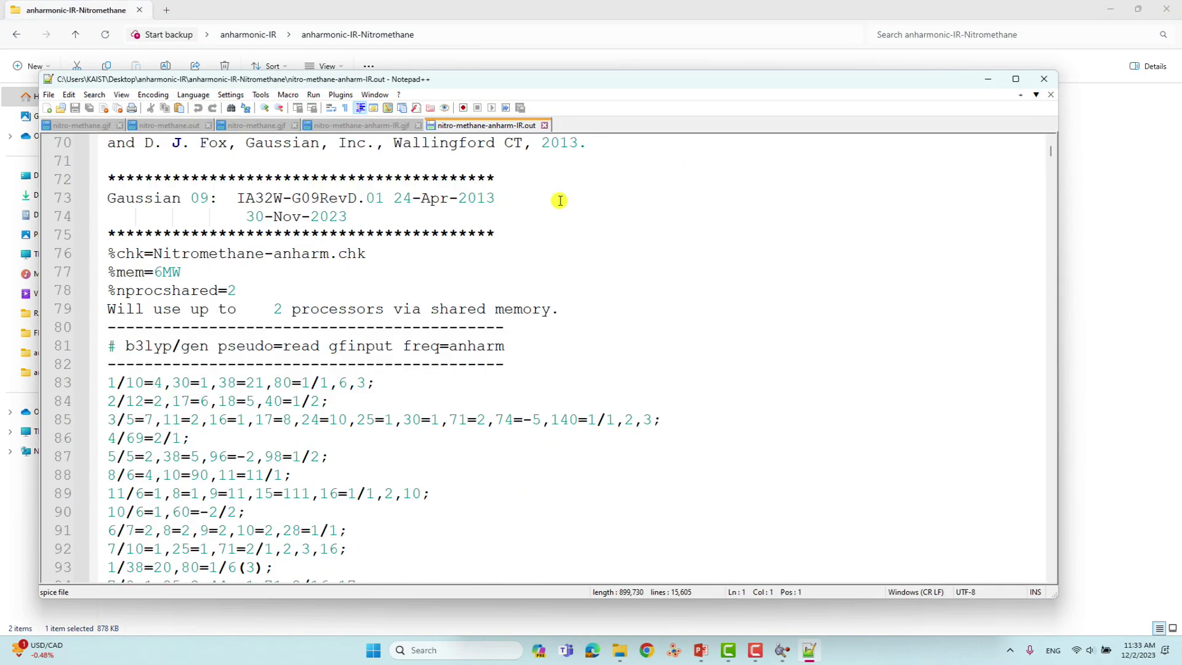
{"action": "scroll", "coordinate": [560, 201], "scroll_direction": "down", "scroll_amount": 2}
{"action": "left_click_drag", "start_coordinate": [403, 237], "coordinate": [506, 233]}
- Highlight the termination line at the end of the anharmonic output file and close the editor
{"action": "scroll", "coordinate": [594, 256], "scroll_direction": "down", "scroll_amount": 20}
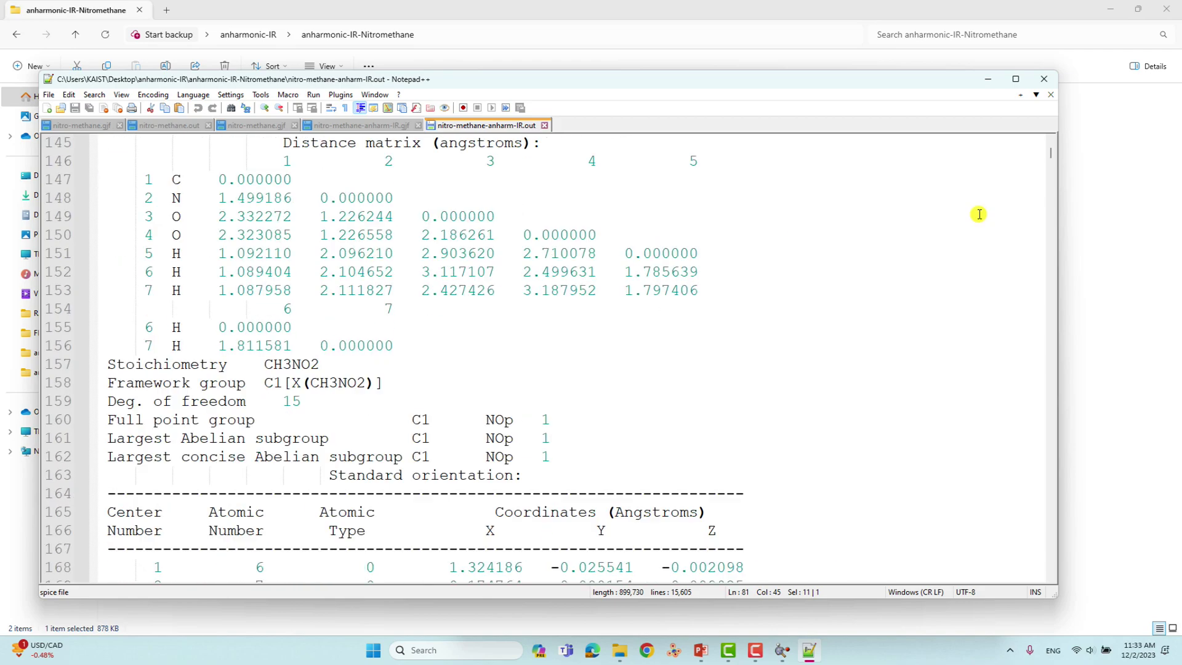
{"action": "left_click_drag", "start_coordinate": [1051, 153], "coordinate": [1037, 564]}
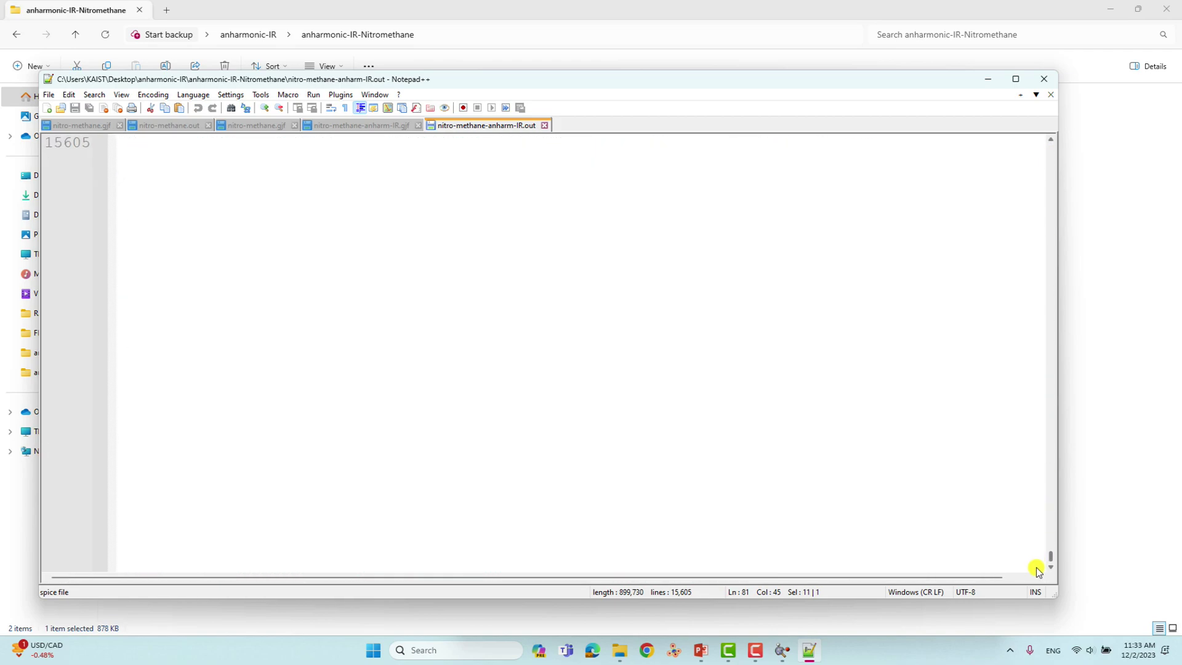
{"action": "left_click_drag", "start_coordinate": [123, 456], "coordinate": [491, 464]}
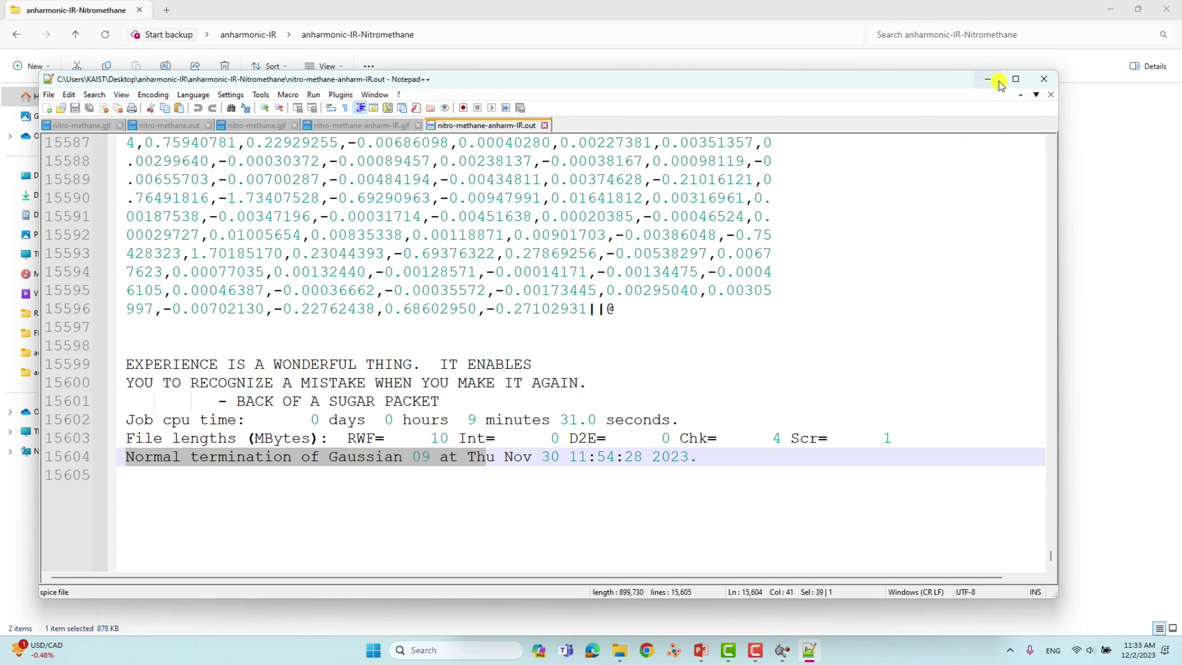
{"action": "left_click", "coordinate": [1044, 84]}
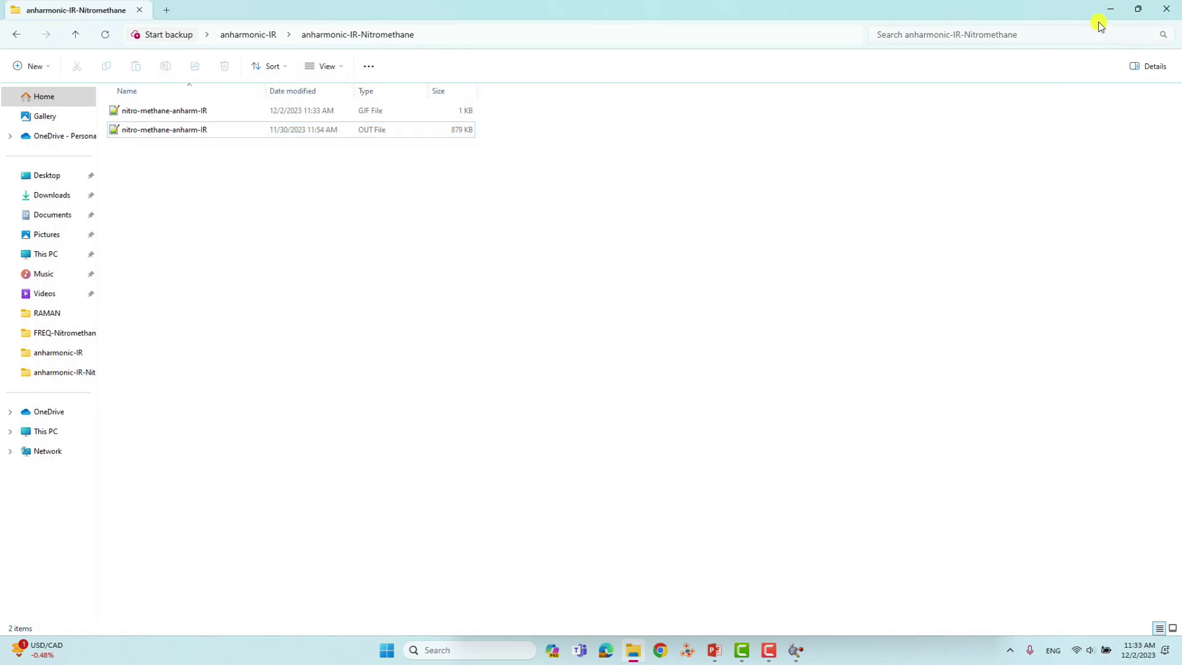
- Shrink the anharmonic-IR-Nitromethane folder window, move it aside, and close the program windows behind it
{"action": "left_click", "coordinate": [1137, 9]}
{"action": "left_click_drag", "start_coordinate": [646, 56], "coordinate": [522, 65]}
{"action": "left_click", "coordinate": [932, 449]}
{"action": "left_click", "coordinate": [990, 263]}
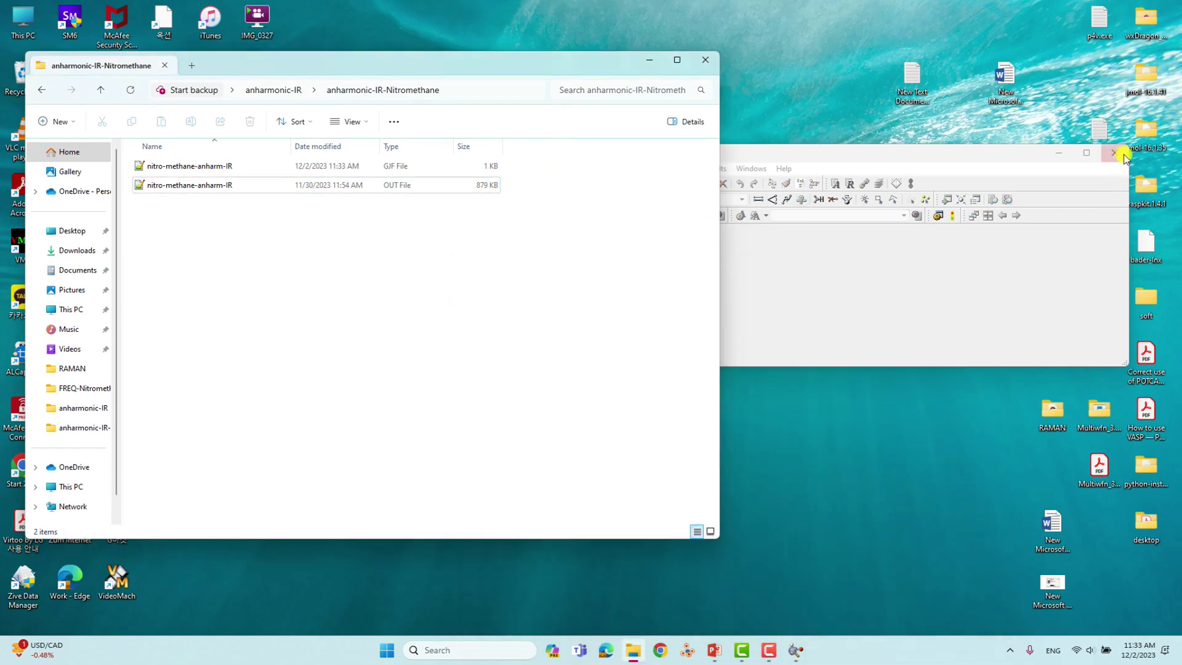
{"action": "left_click", "coordinate": [1116, 153]}
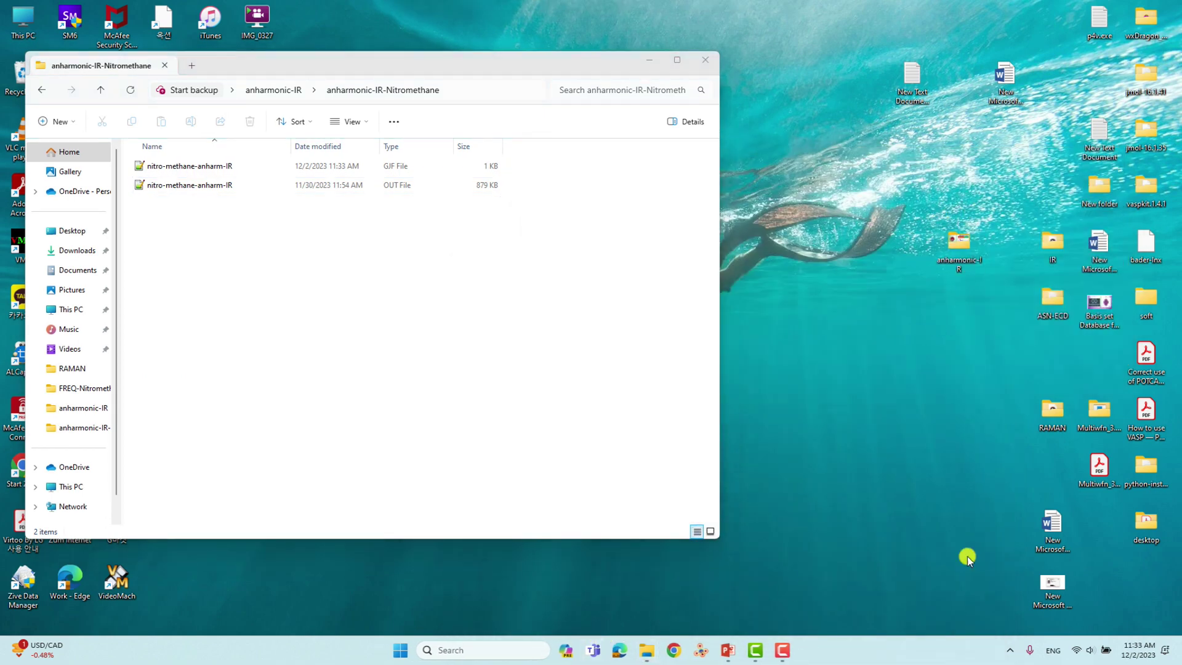
- Launch Multiwfn from the Multiwfn_3.8_dev_bin_Win64 desktop folder and bring up its input file selection dialog
{"action": "double_click", "coordinate": [1100, 411]}
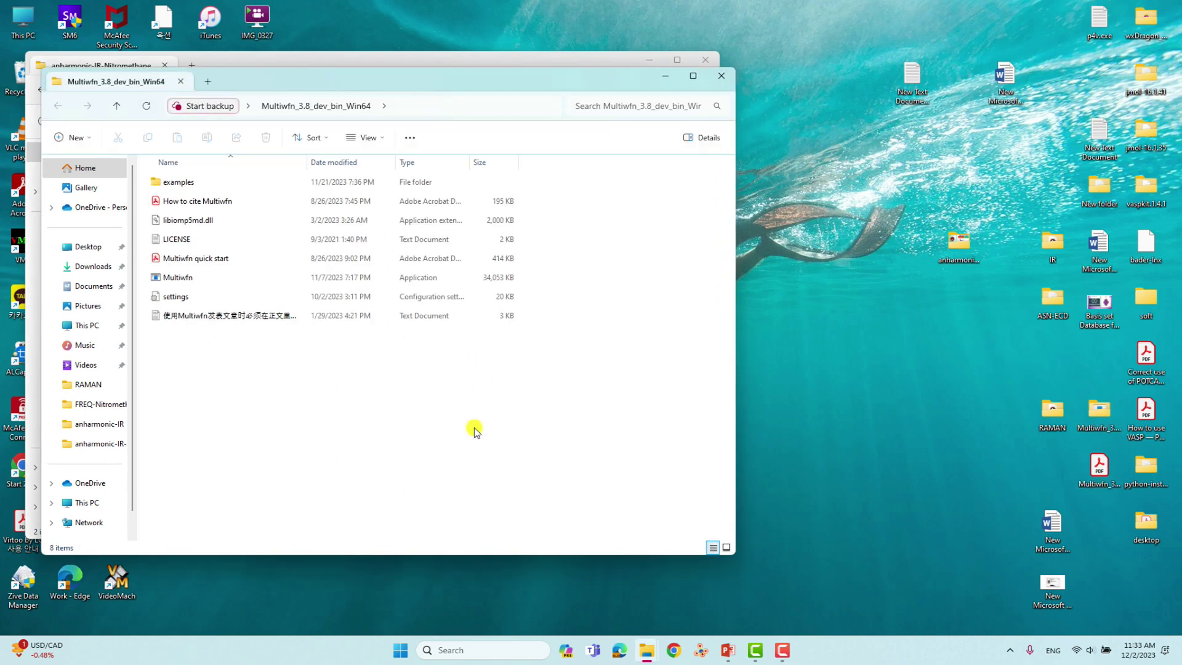
{"action": "left_click_drag", "start_coordinate": [430, 88], "coordinate": [651, 125]}
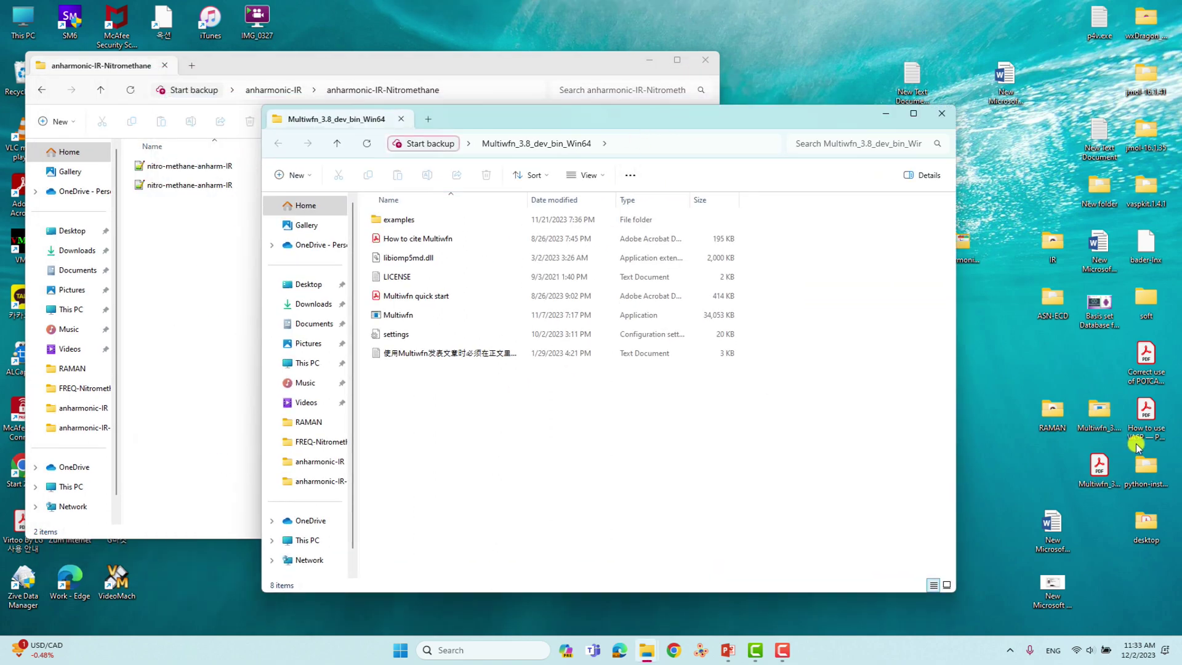
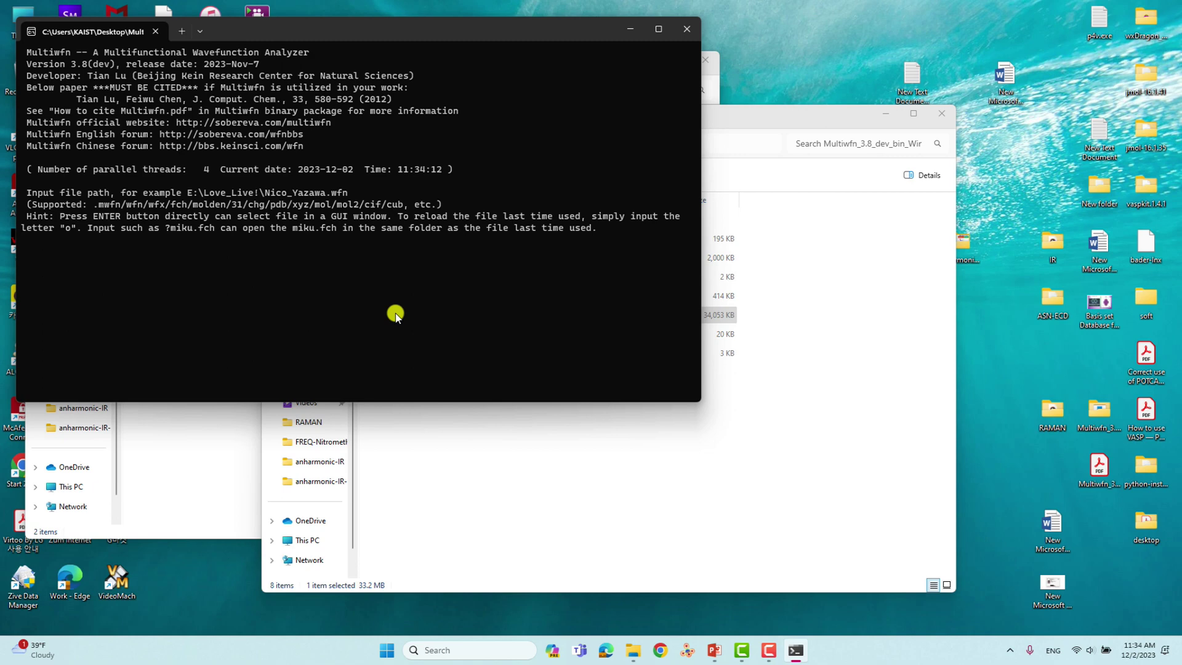
{"action": "key", "text": "Return"}
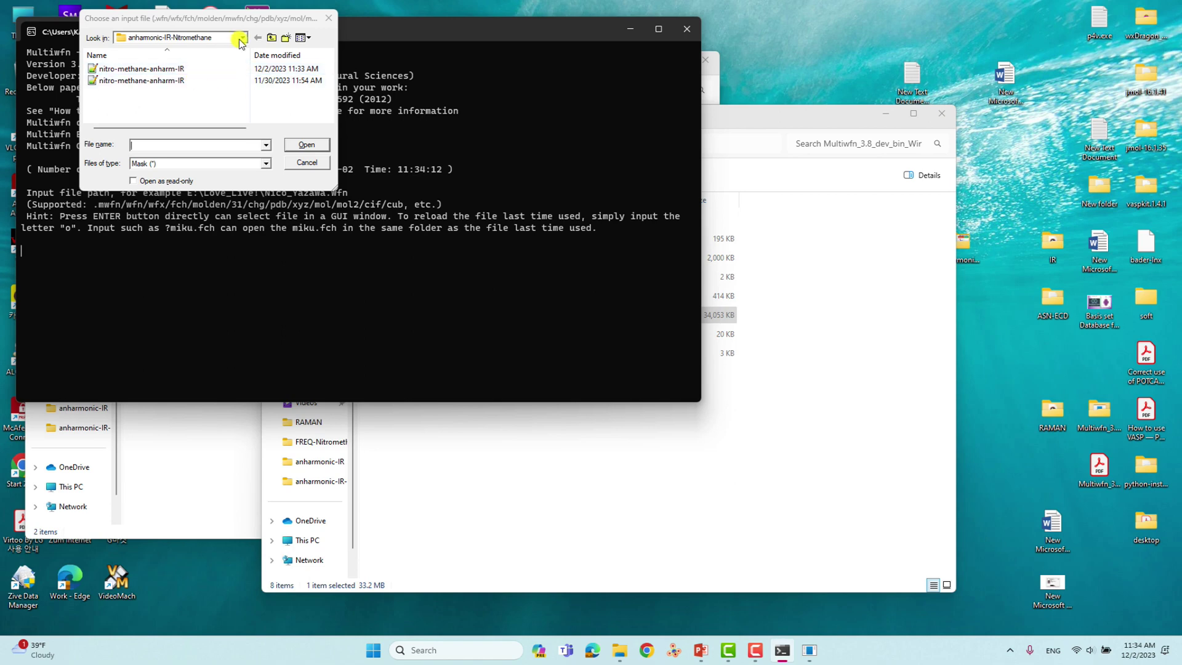
- Load nitro-methane-anharm-IR.out from the anharmonic-IR-Nitromethane folder into Multiwfn
{"action": "left_click", "coordinate": [272, 37]}
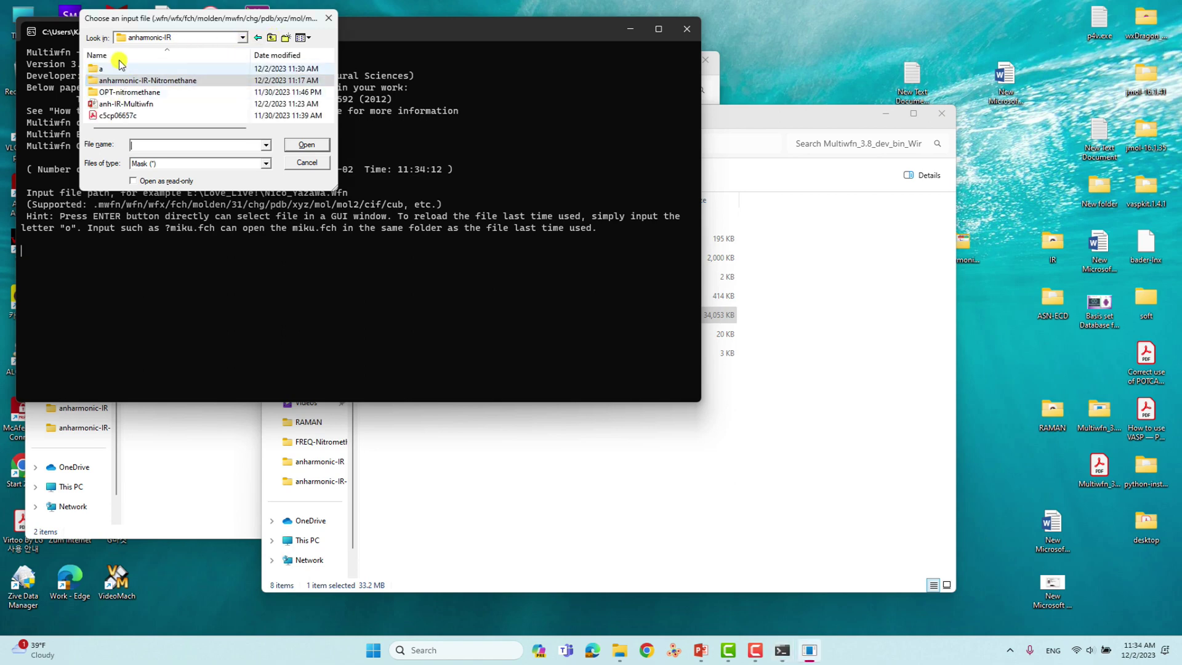
{"action": "left_click", "coordinate": [141, 84]}
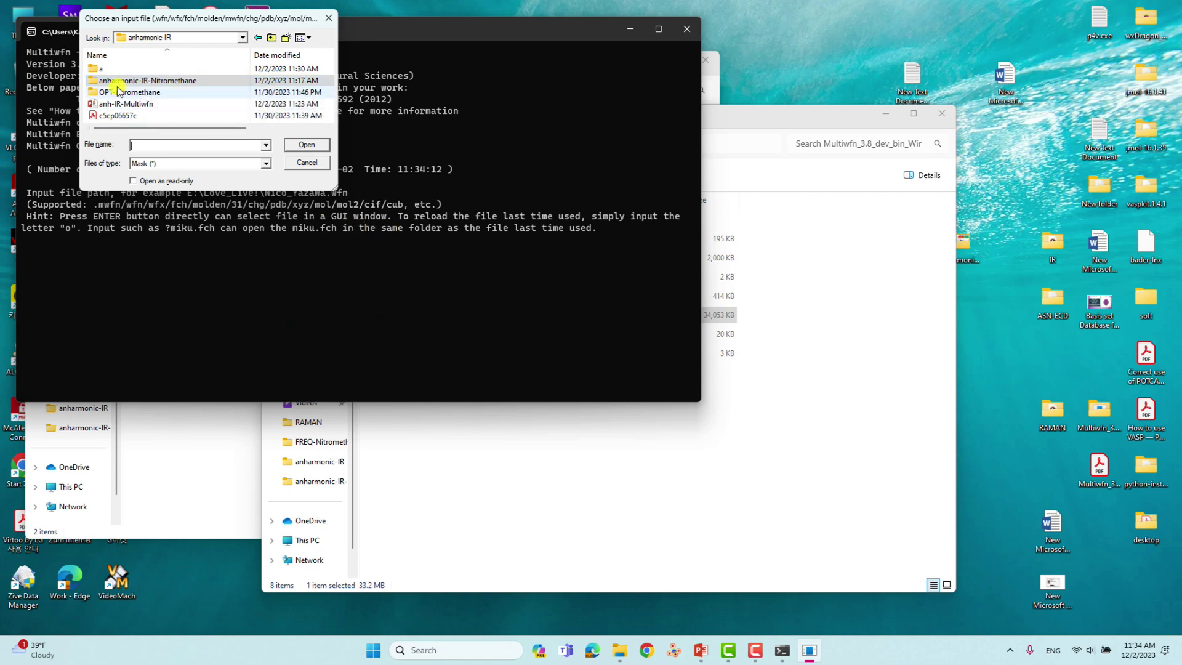
{"action": "double_click", "coordinate": [174, 84]}
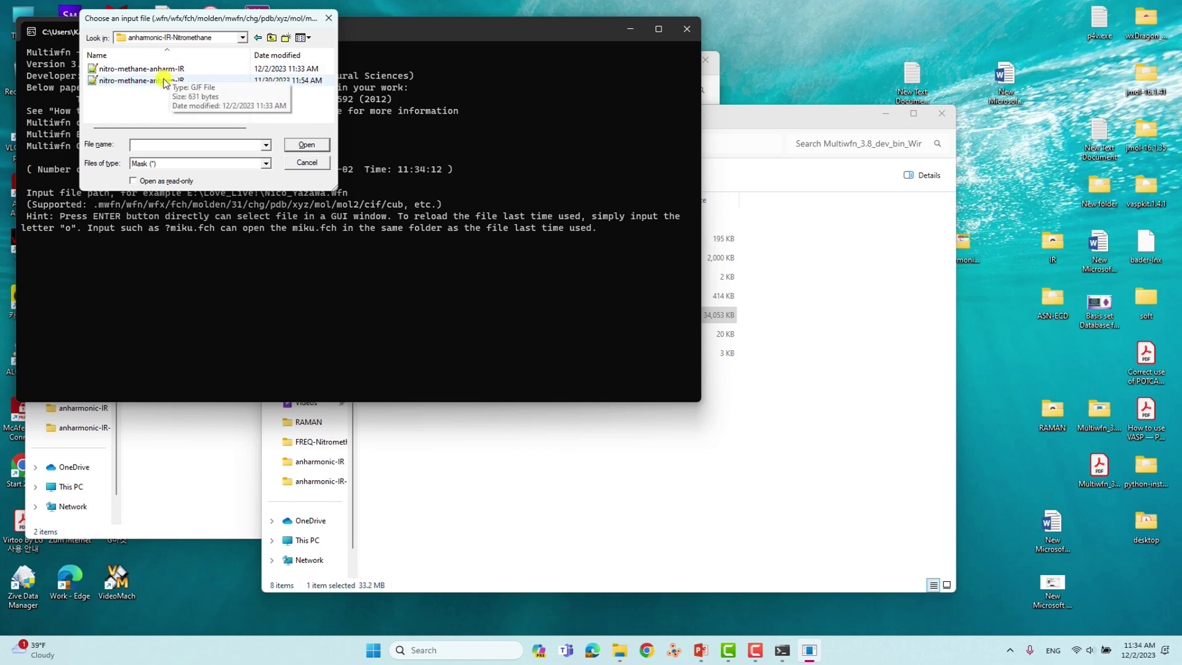
{"action": "left_click", "coordinate": [152, 81]}
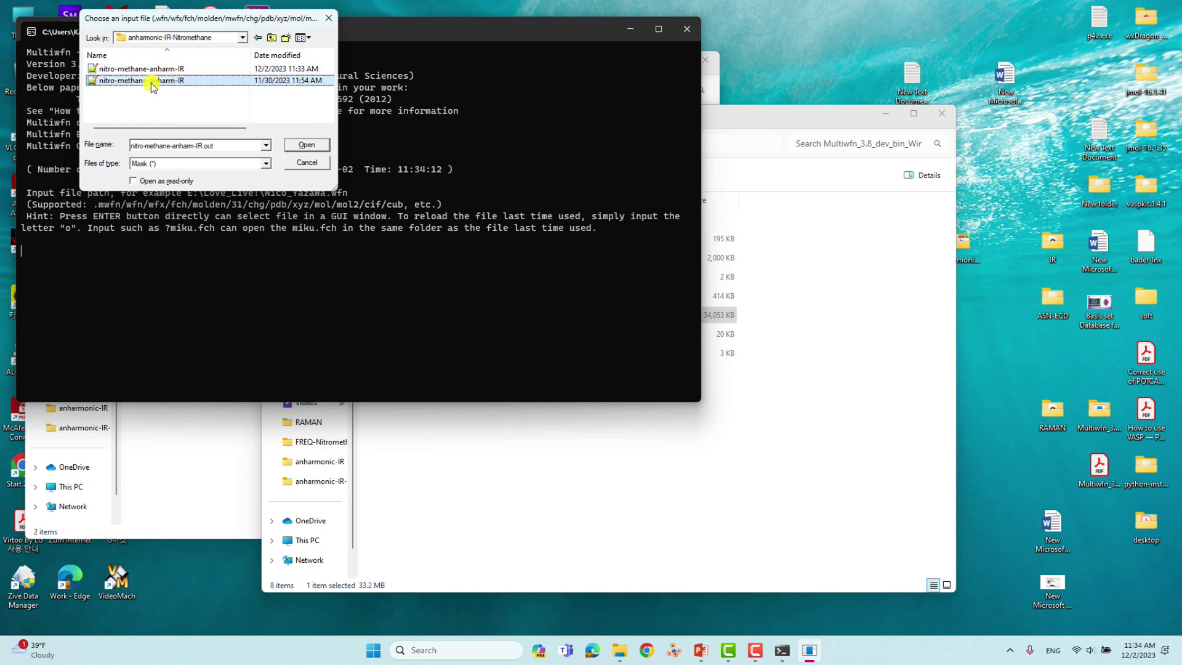
{"action": "left_click", "coordinate": [302, 146]}
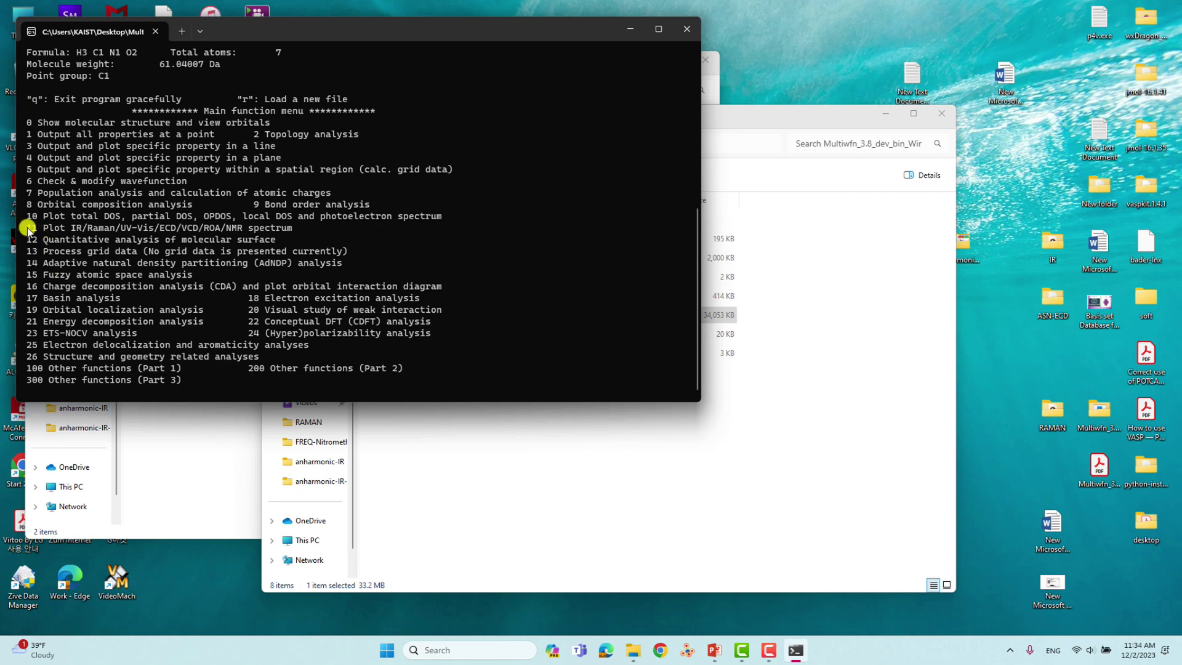
- Choose spectrum plotting (function 11) with type 1, IR, and minimize the Multiwfn folder window
{"action": "left_click_drag", "start_coordinate": [27, 229], "coordinate": [299, 232]}
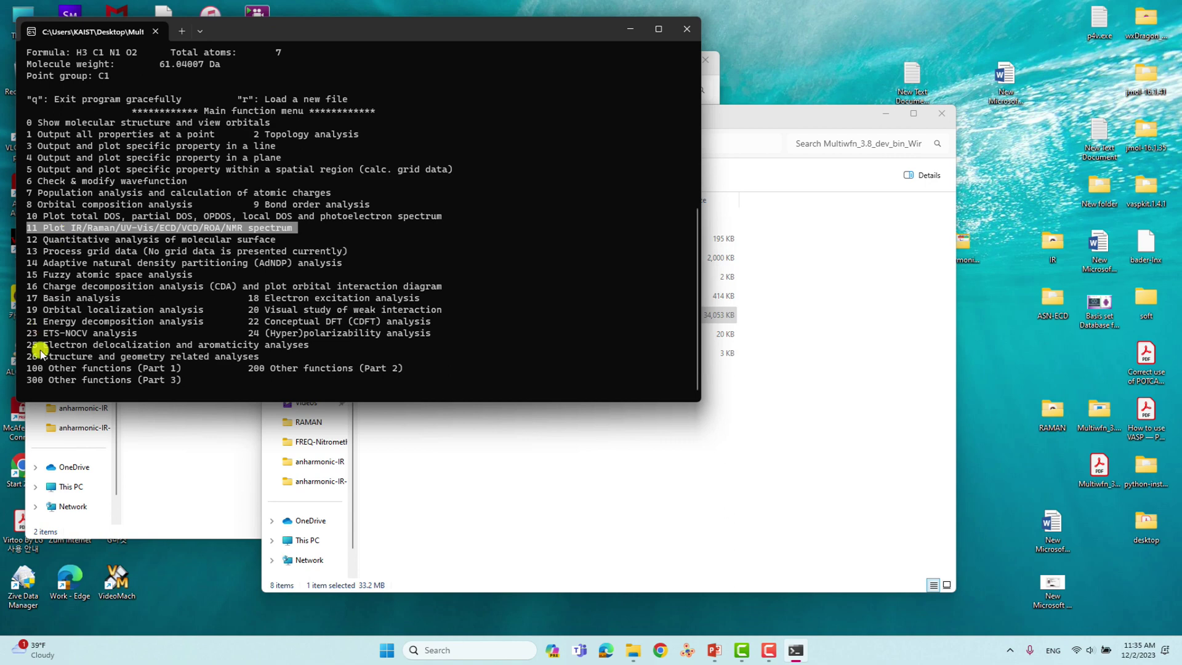
{"action": "type", "text": "1"}
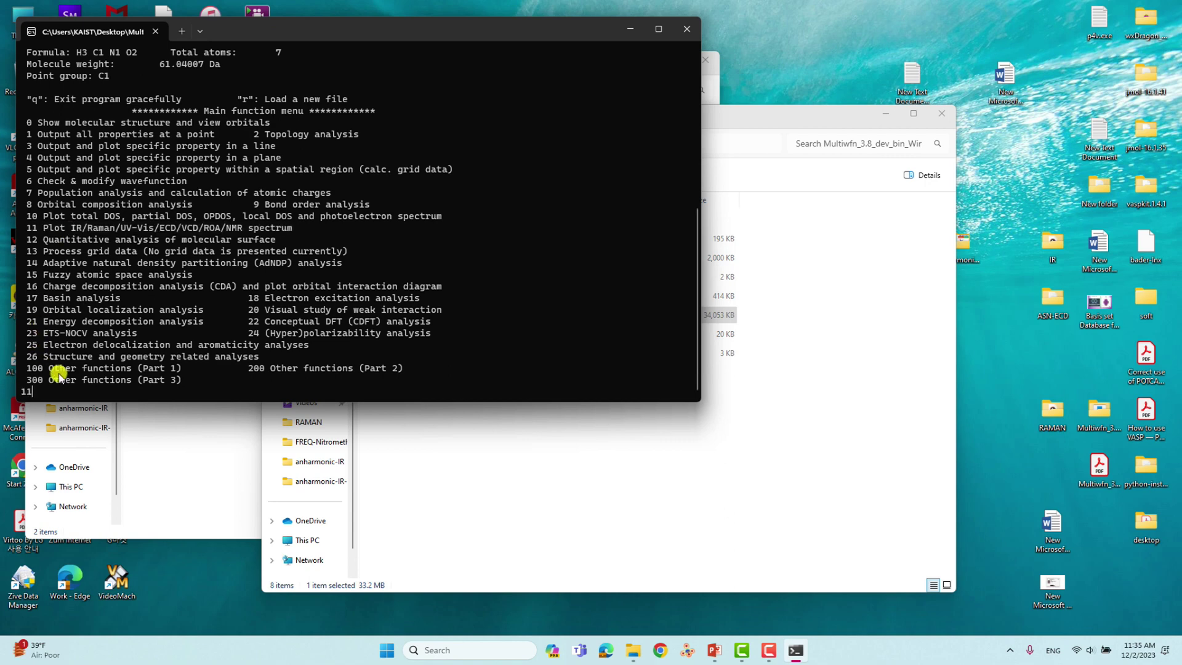
{"action": "type", "text": "1"}
{"action": "key", "text": "Return"}
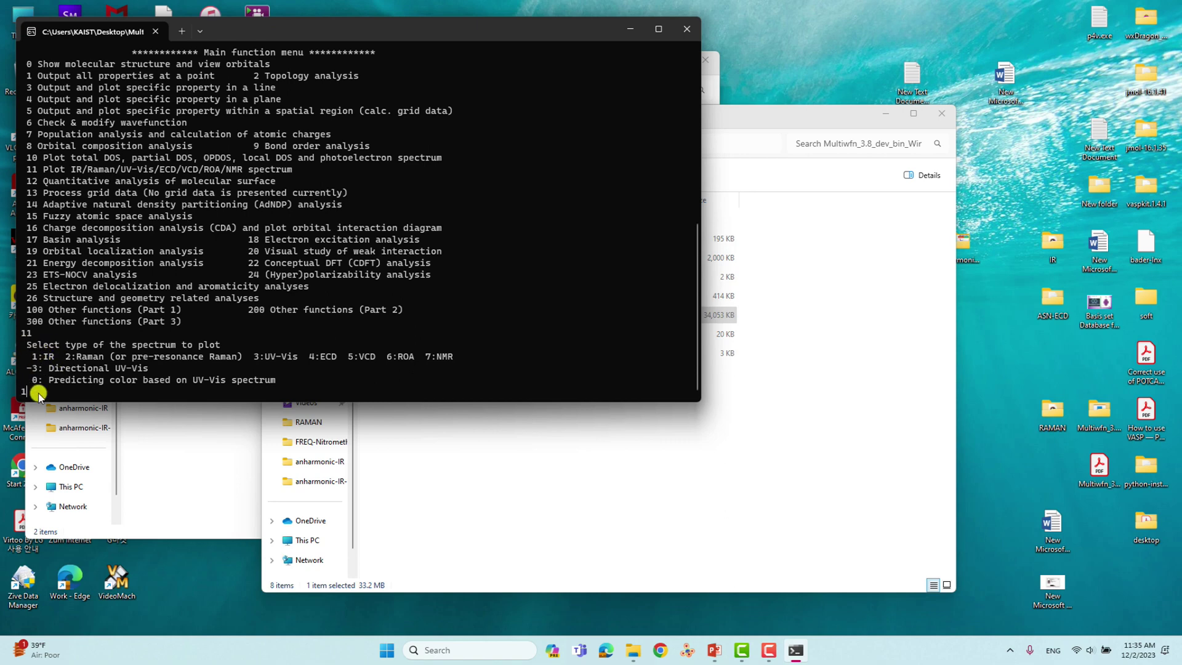
{"action": "key", "text": "Return"}
{"action": "left_click", "coordinate": [884, 113]}
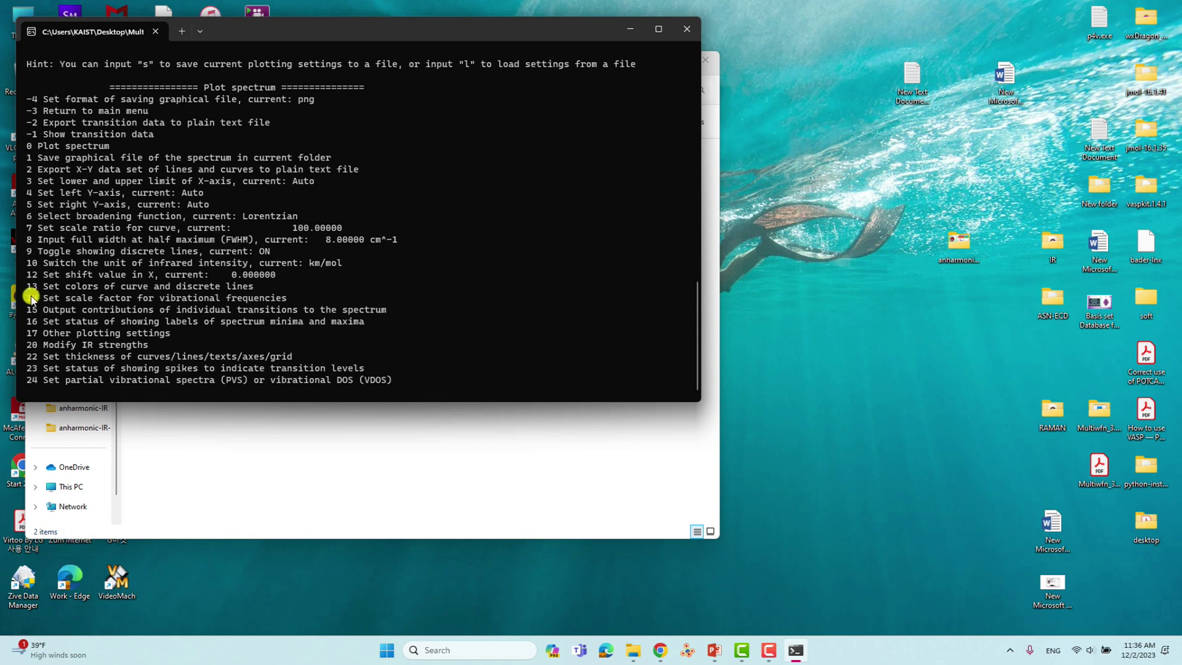
- Start setting the scale factor for vibrational frequencies (option 14) and select all modes for scaling
{"action": "left_click_drag", "start_coordinate": [24, 298], "coordinate": [287, 301]}
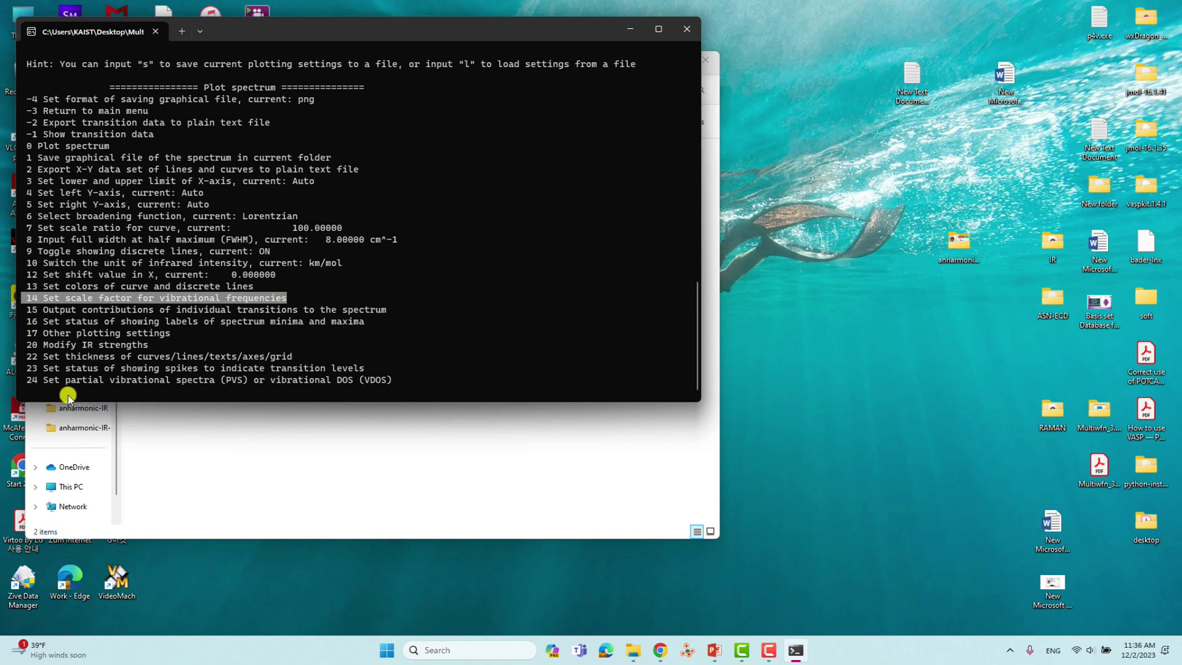
{"action": "type", "text": "1"}
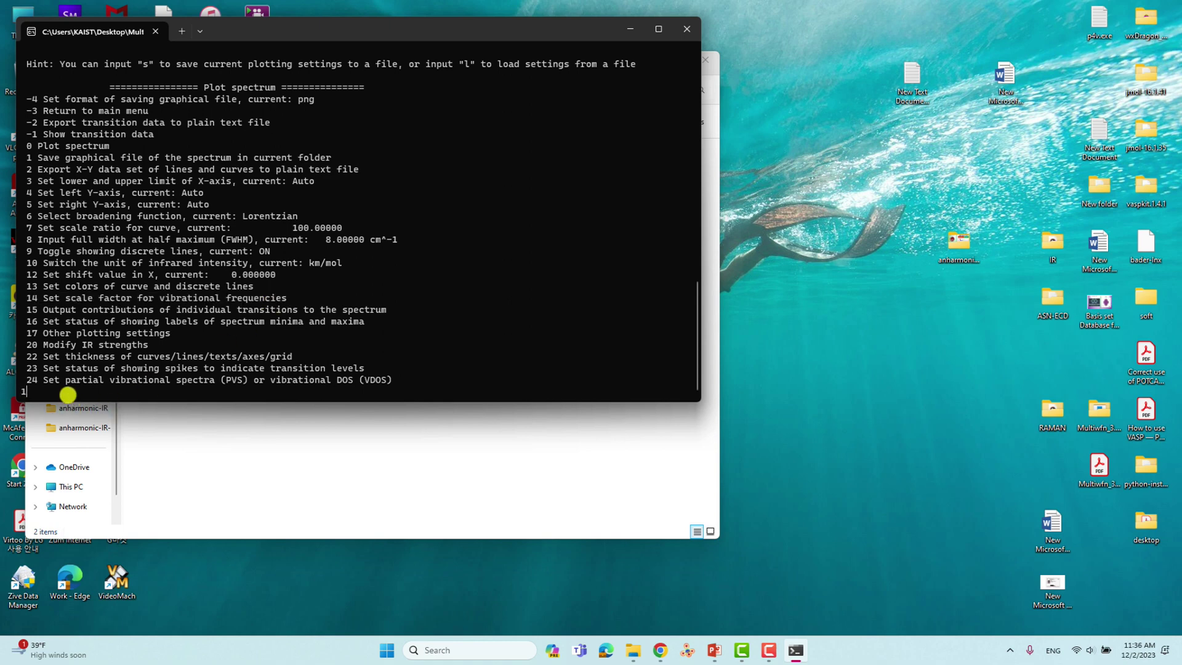
{"action": "type", "text": "4"}
{"action": "key", "text": "Return"}
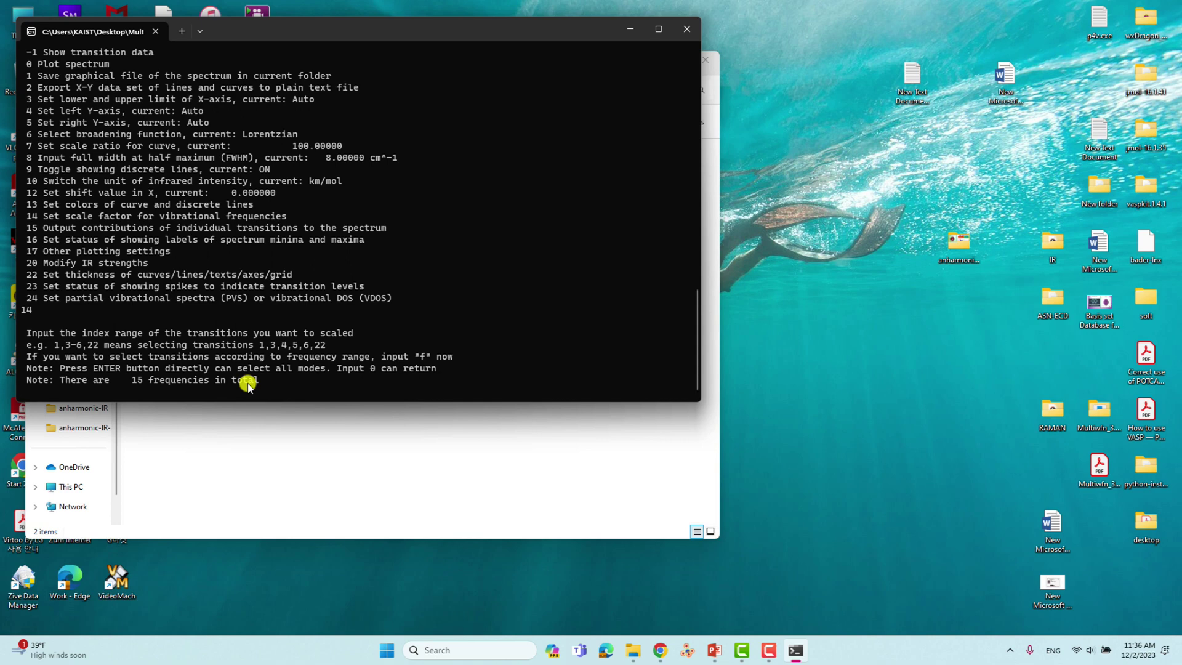
{"action": "key", "text": "Return"}
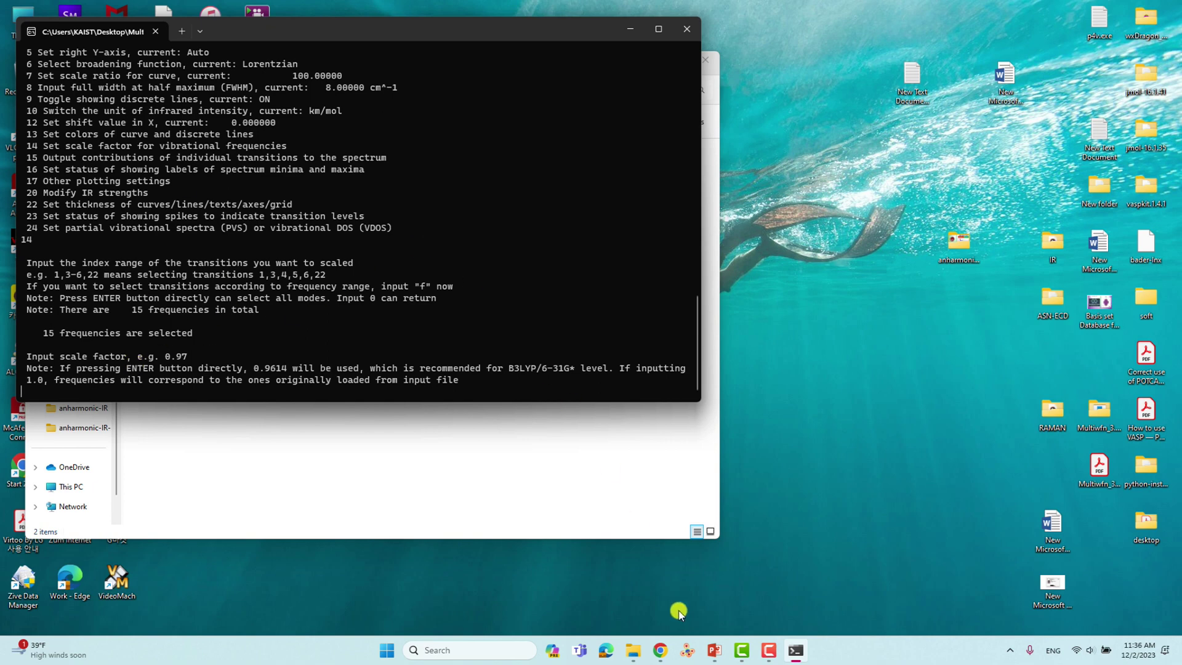
- Switch to Chrome, search Google for vibrational frequency scaling factors, and open the CCCBDB precomputed vibrational scaling factors page
{"action": "left_click", "coordinate": [667, 644]}
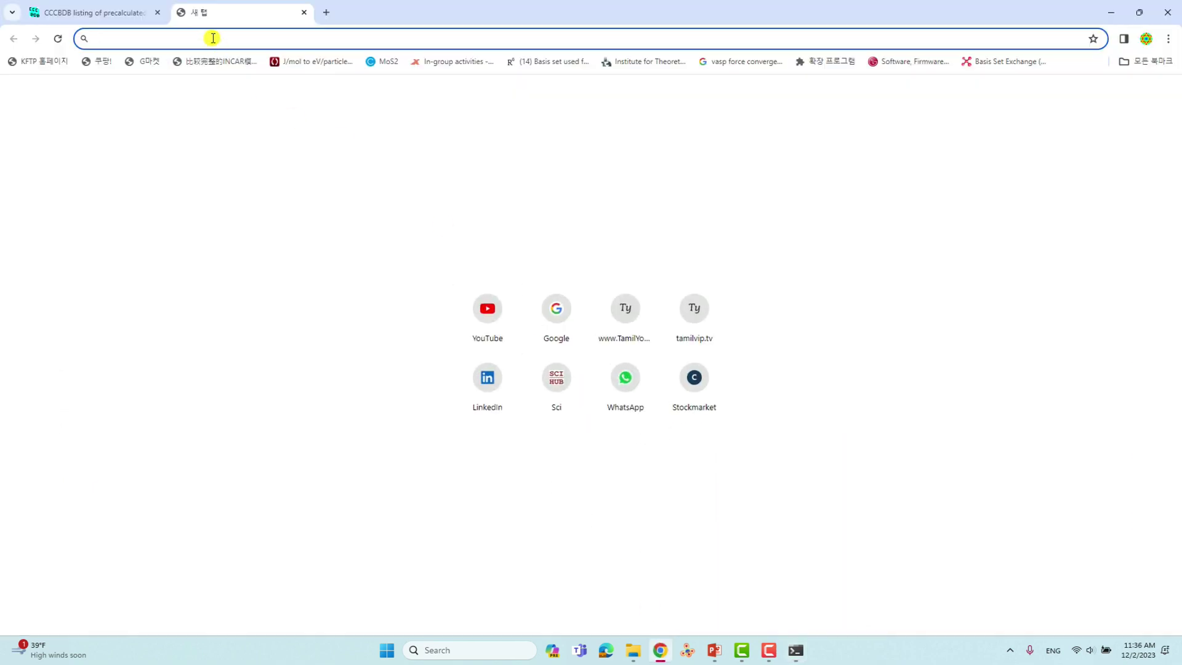
{"action": "type", "text": "google.co.kr"}
{"action": "key", "text": "Return"}
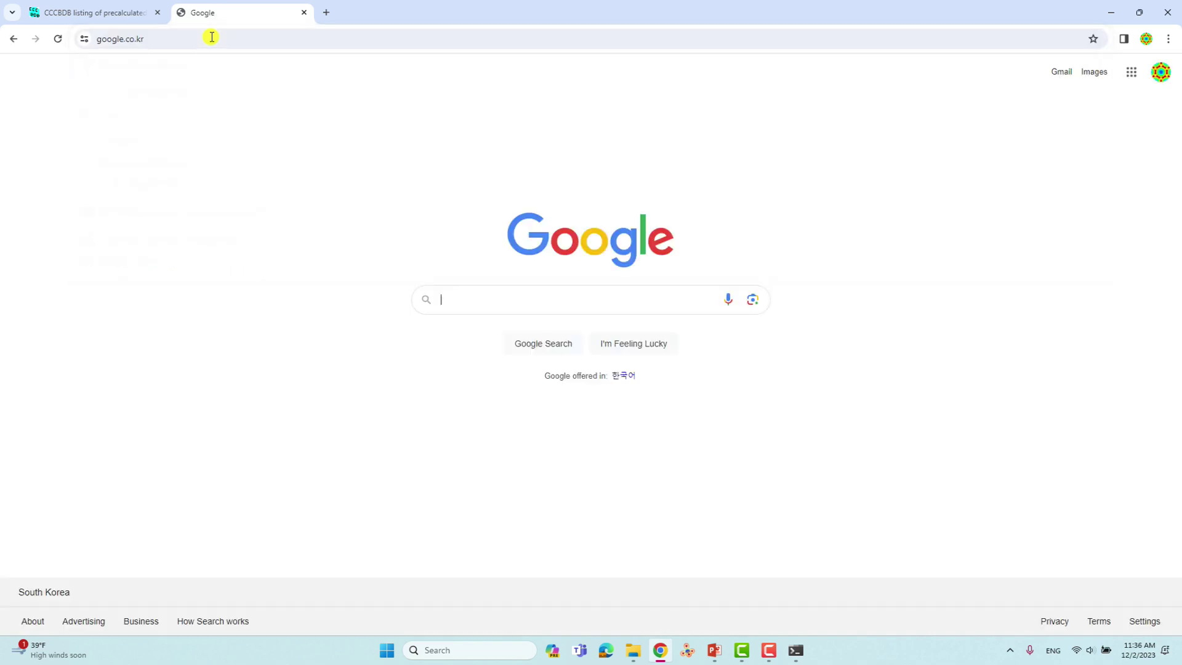
{"action": "type", "text": "v"}
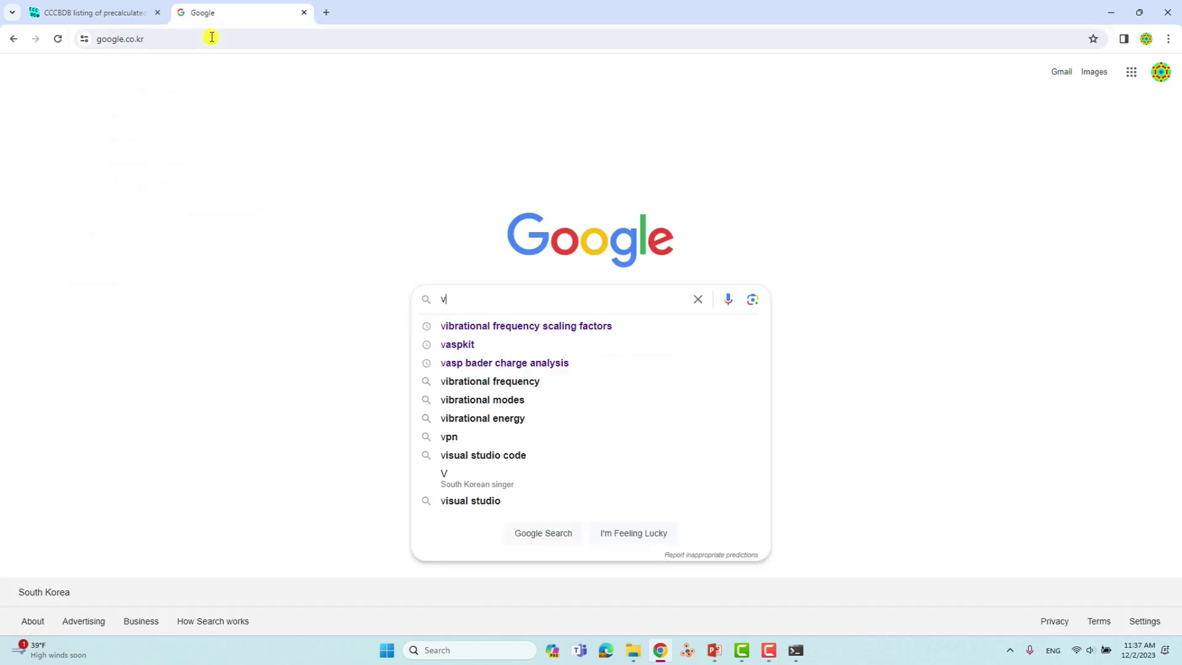
{"action": "type", "text": "ibratio"}
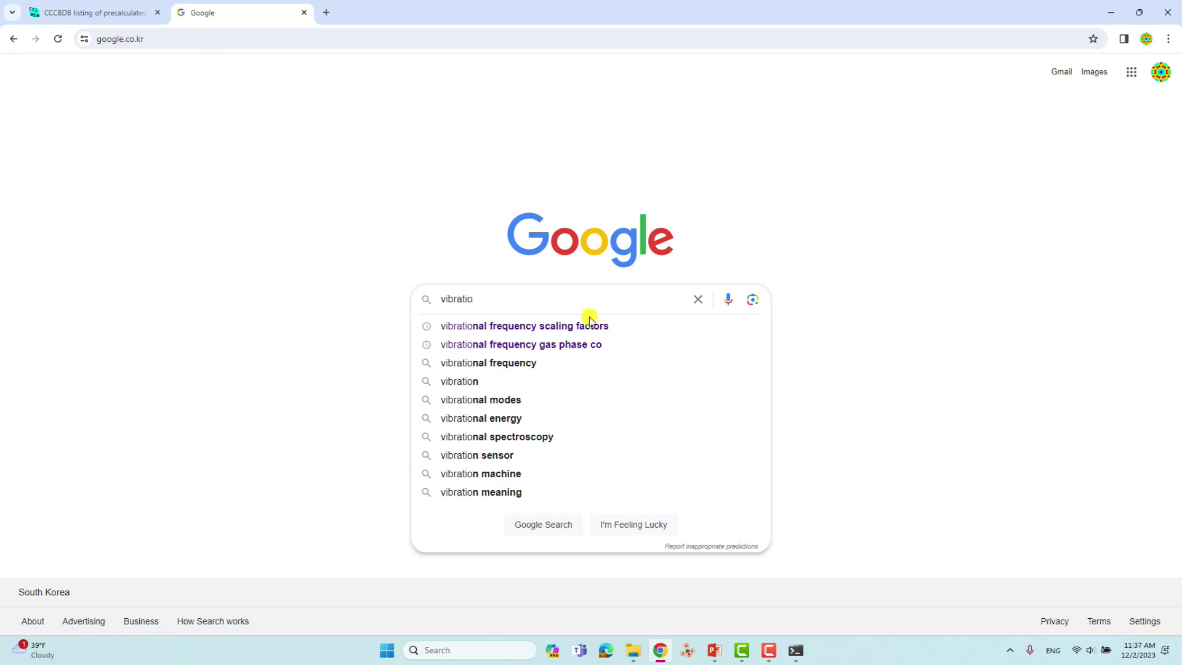
{"action": "left_click", "coordinate": [539, 333]}
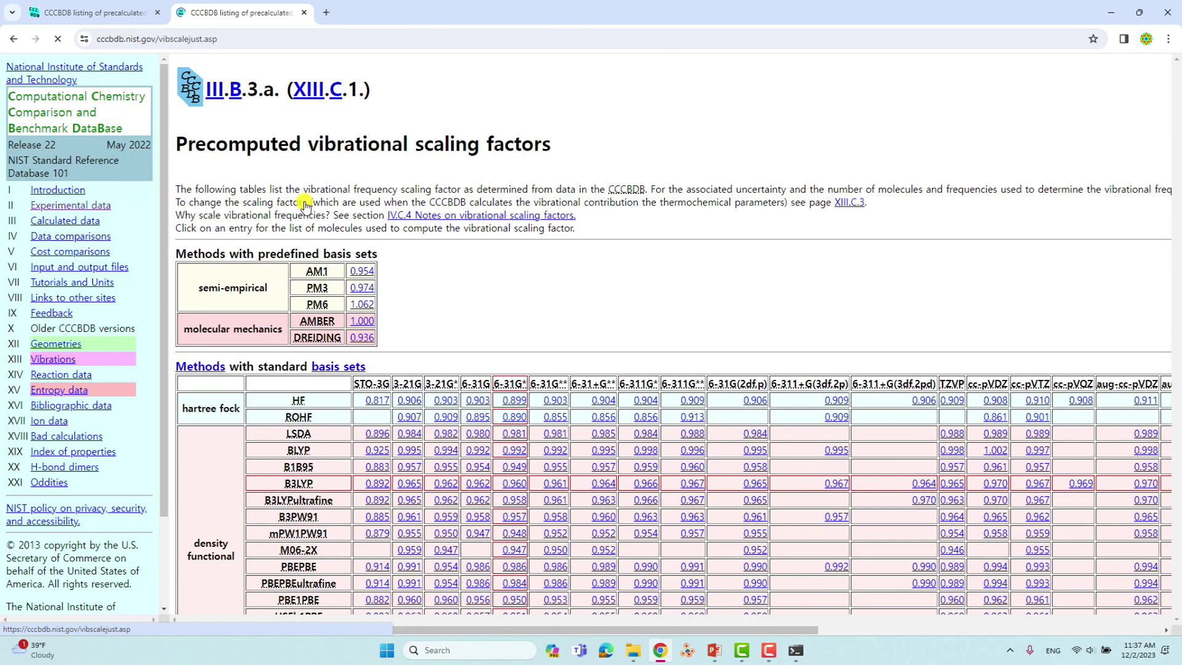
- Find the B3LYP scaling factor for the 6-31G* basis set in the table of standard basis sets
{"action": "scroll", "coordinate": [652, 257], "scroll_direction": "down", "scroll_amount": 3}
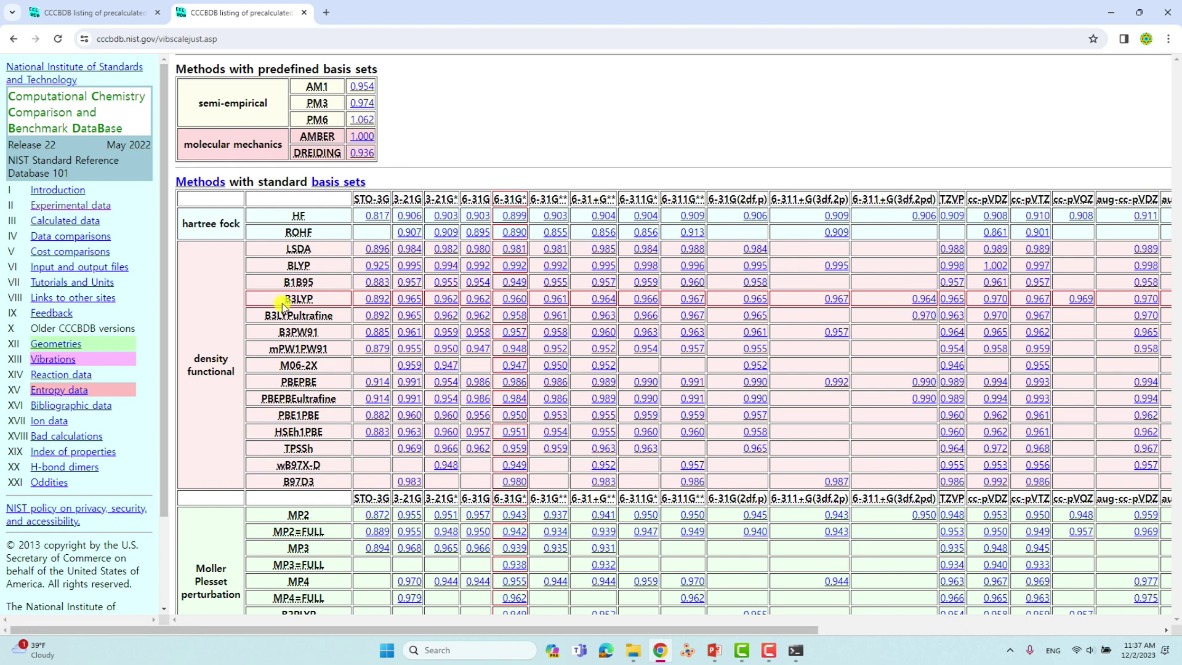
{"action": "left_click_drag", "start_coordinate": [283, 299], "coordinate": [503, 304]}
{"action": "left_click", "coordinate": [507, 302]}
- Return to Multiwfn, set the frequency scale factor to 0.96, and highlight the 0 Plot spectrum option
{"action": "left_click", "coordinate": [1109, 8]}
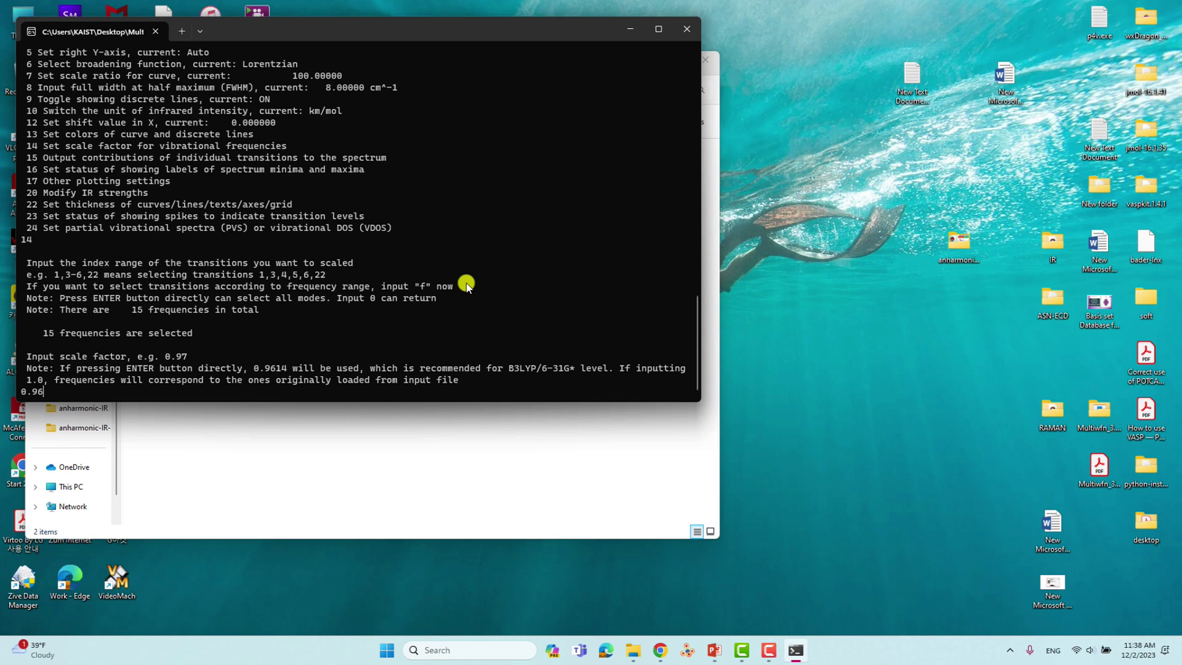
{"action": "key", "text": "Return"}
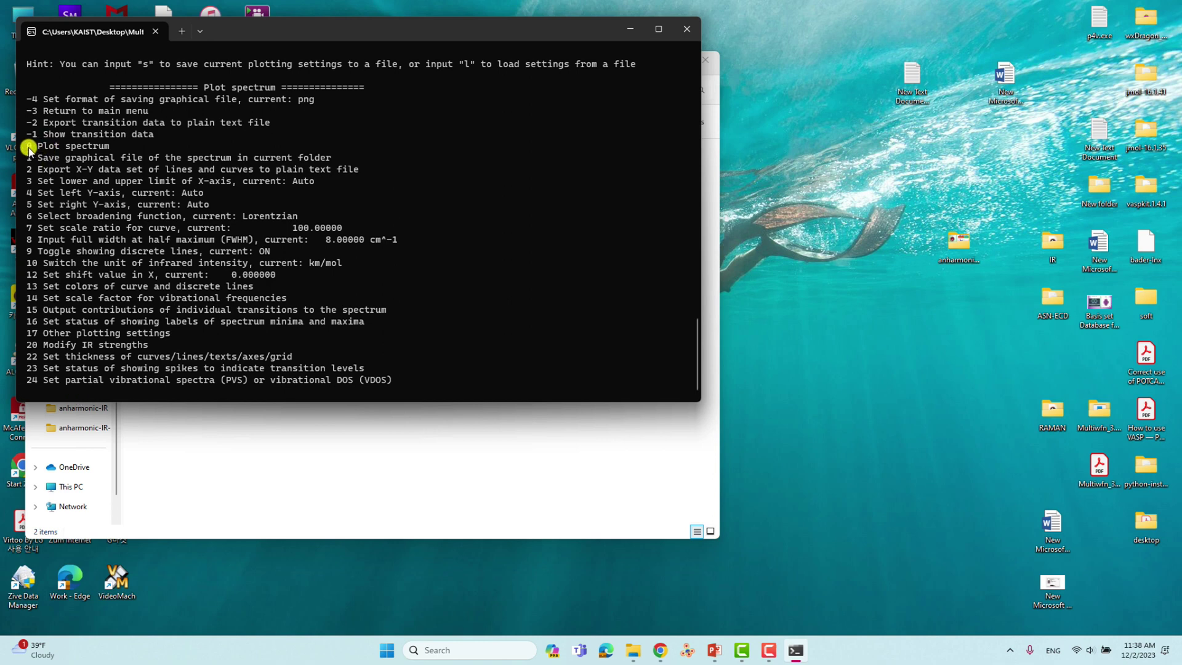
{"action": "left_click_drag", "start_coordinate": [117, 148], "coordinate": [22, 151]}
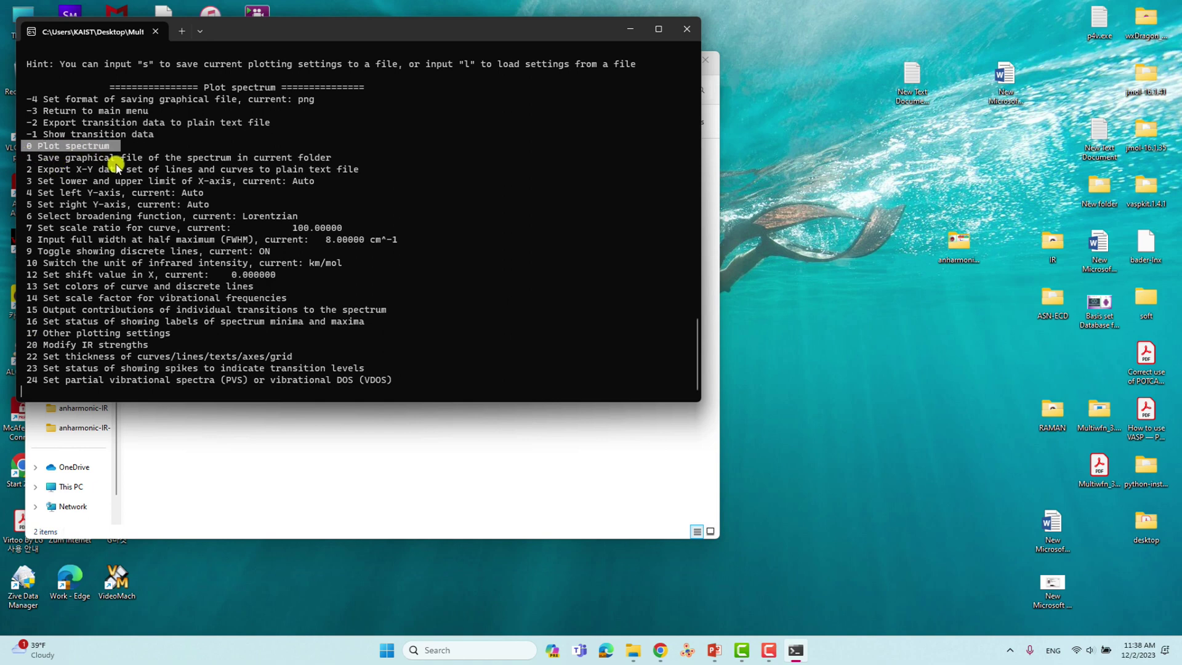
- Plot the IR spectrum with the scaled frequencies using option 0, and close the plot window after viewing it
{"action": "type", "text": "0"}
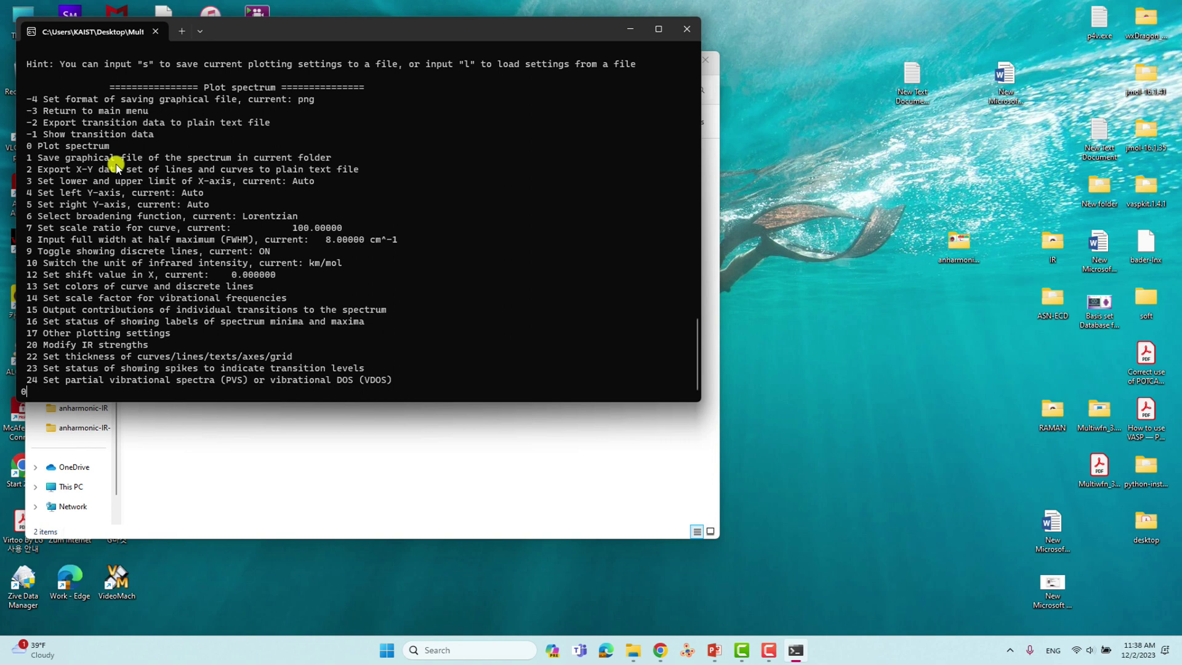
{"action": "key", "text": "Return"}
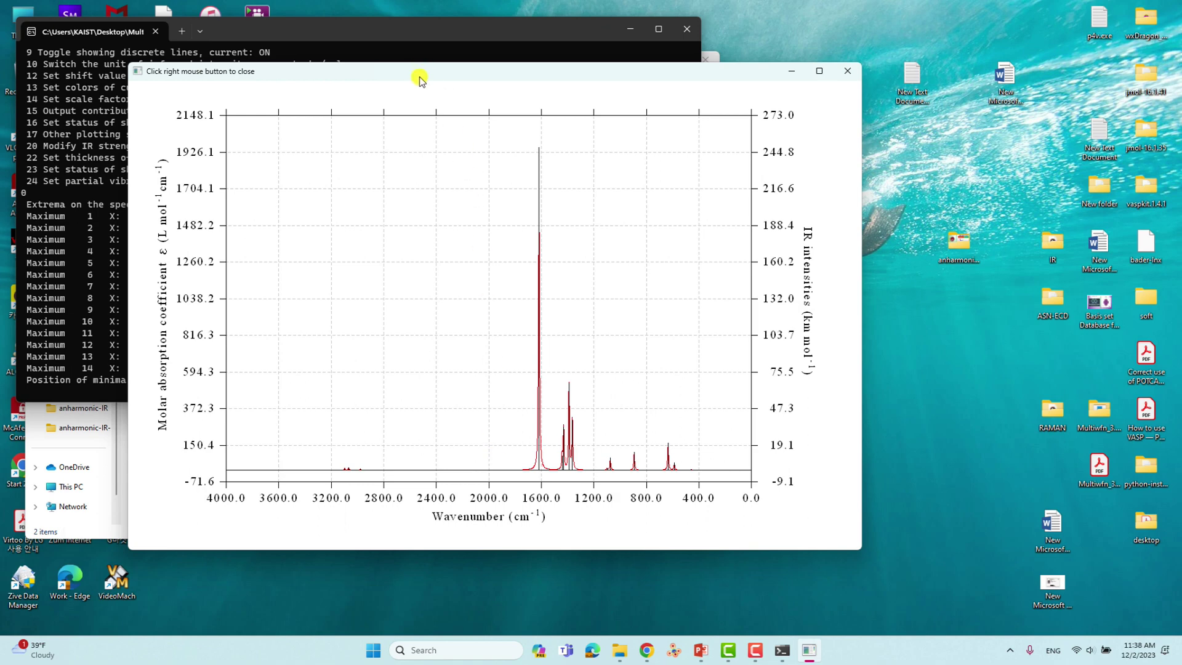
{"action": "right_click", "coordinate": [588, 273]}
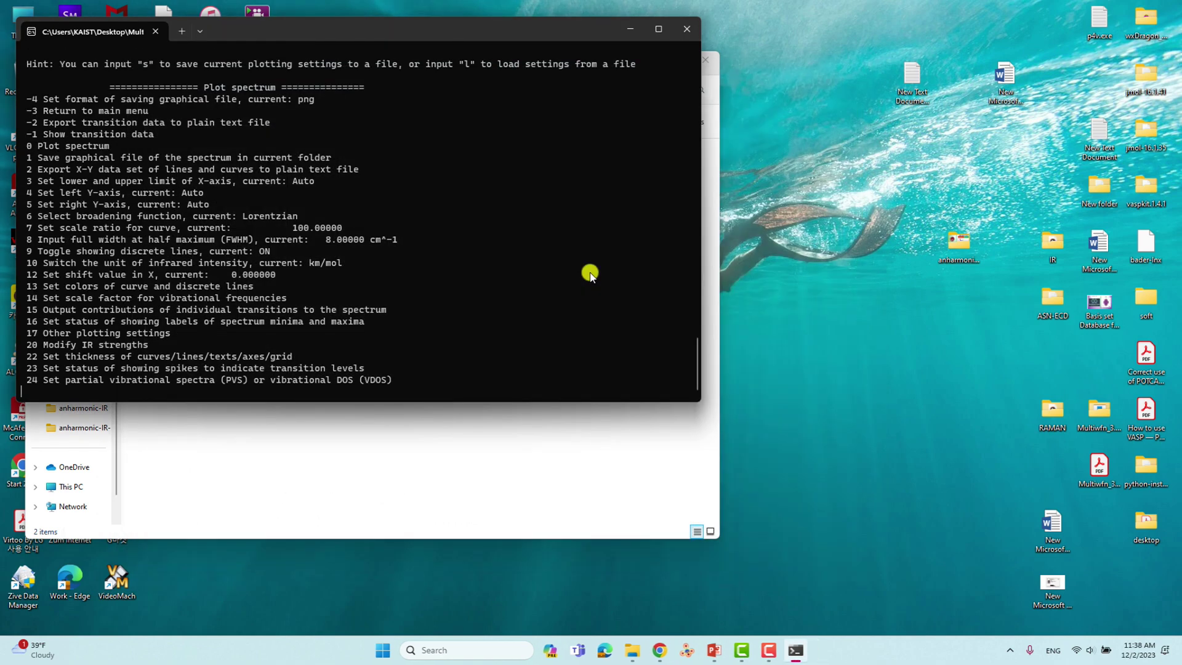
- Save the spectrum's graphical file with option 1 and export the X-Y data of lines and curves to plain text with option 2
{"action": "left_click_drag", "start_coordinate": [22, 158], "coordinate": [59, 161]}
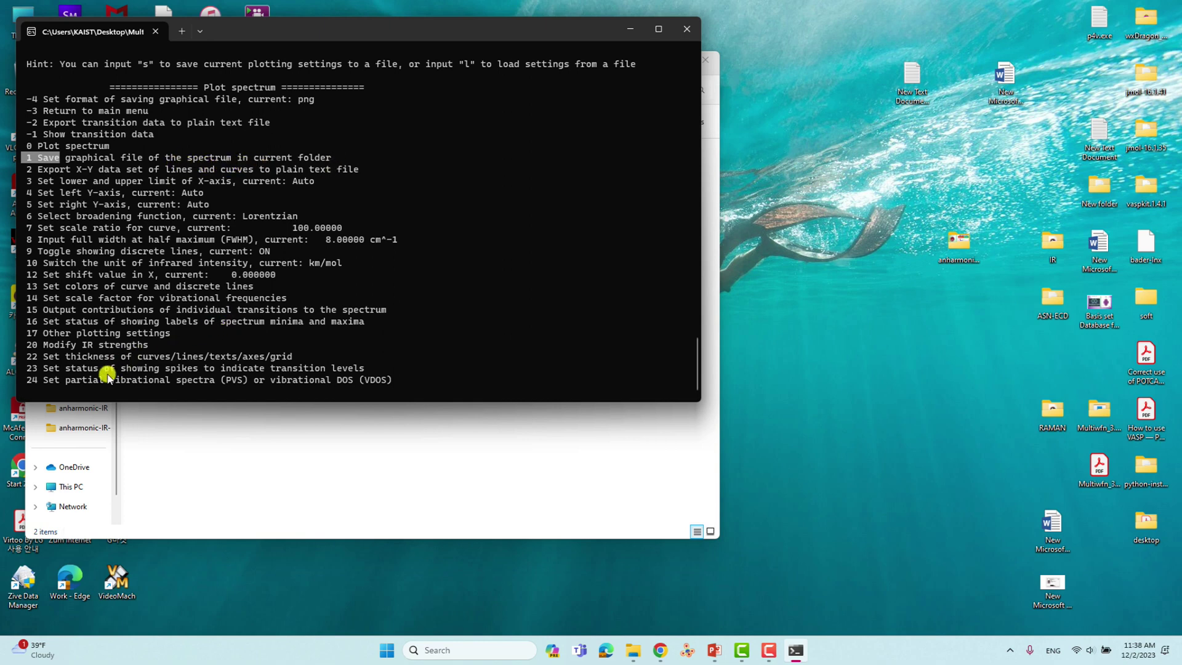
{"action": "type", "text": "1"}
{"action": "key", "text": "BackSpace"}
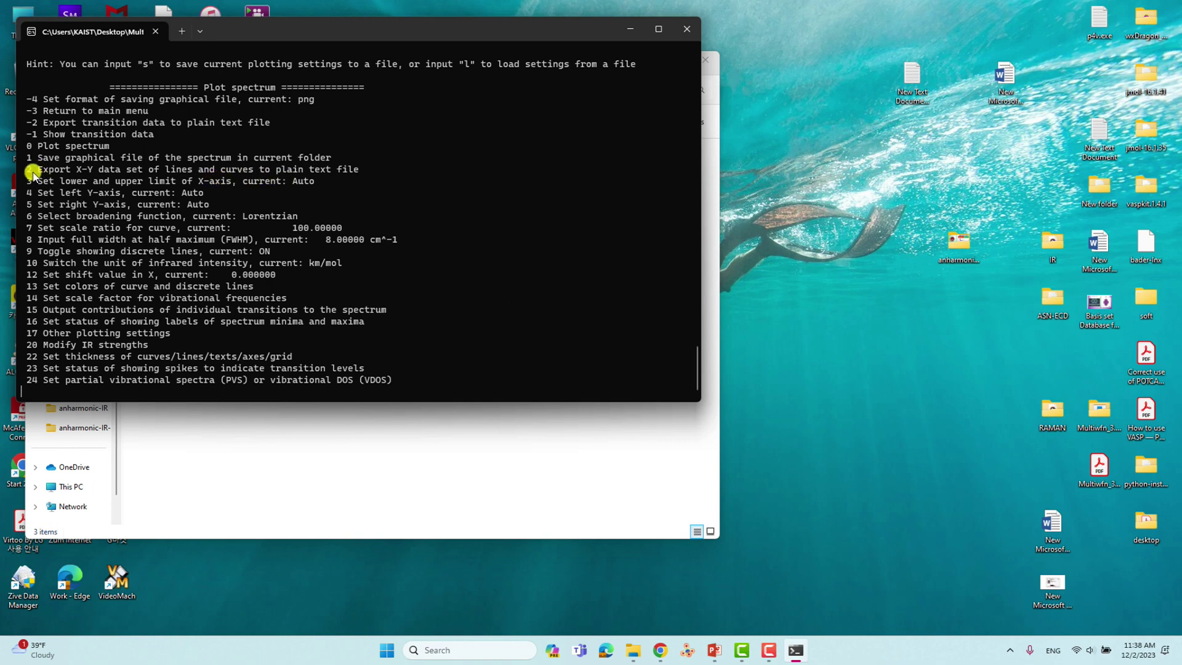
{"action": "type", "text": "2"}
- Switch to File Explorer, view the saved dislin image maximized and close it, and point out the exported spectrum_curve text file
{"action": "left_click", "coordinate": [261, 431]}
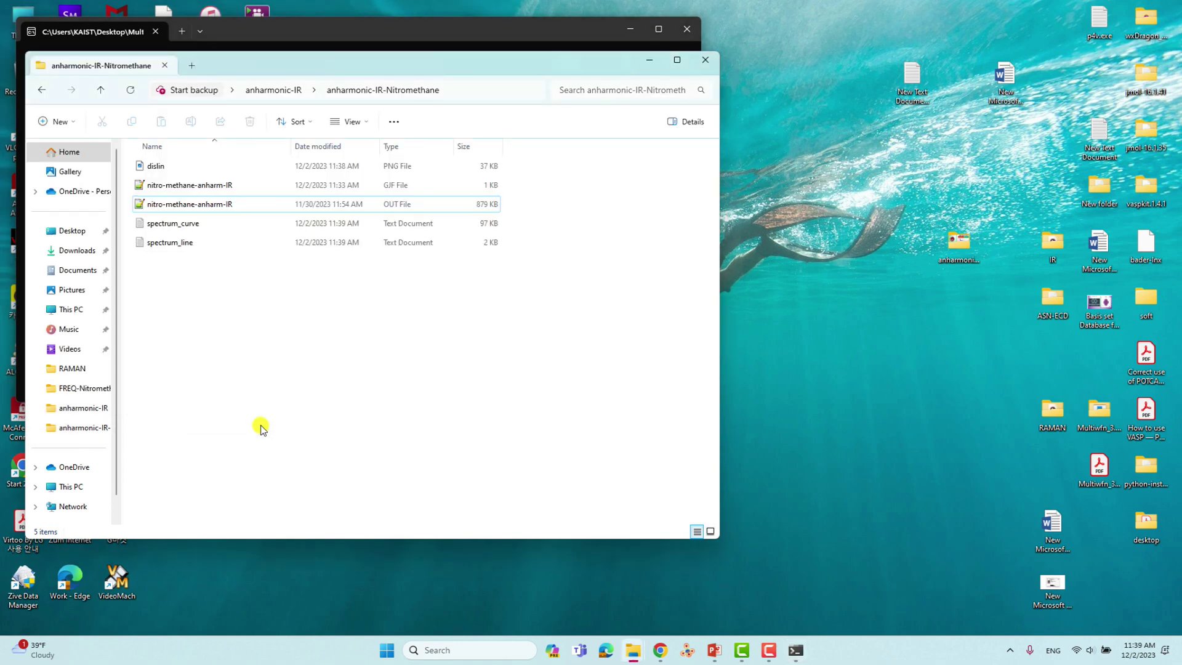
{"action": "double_click", "coordinate": [155, 167]}
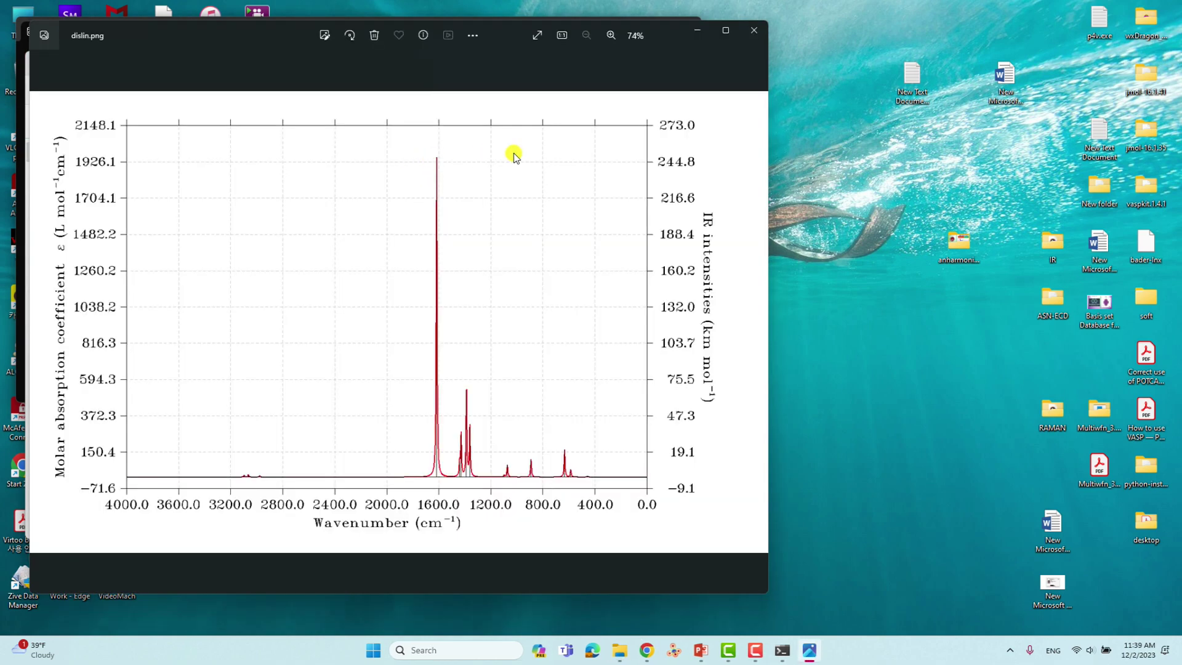
{"action": "left_click", "coordinate": [723, 30]}
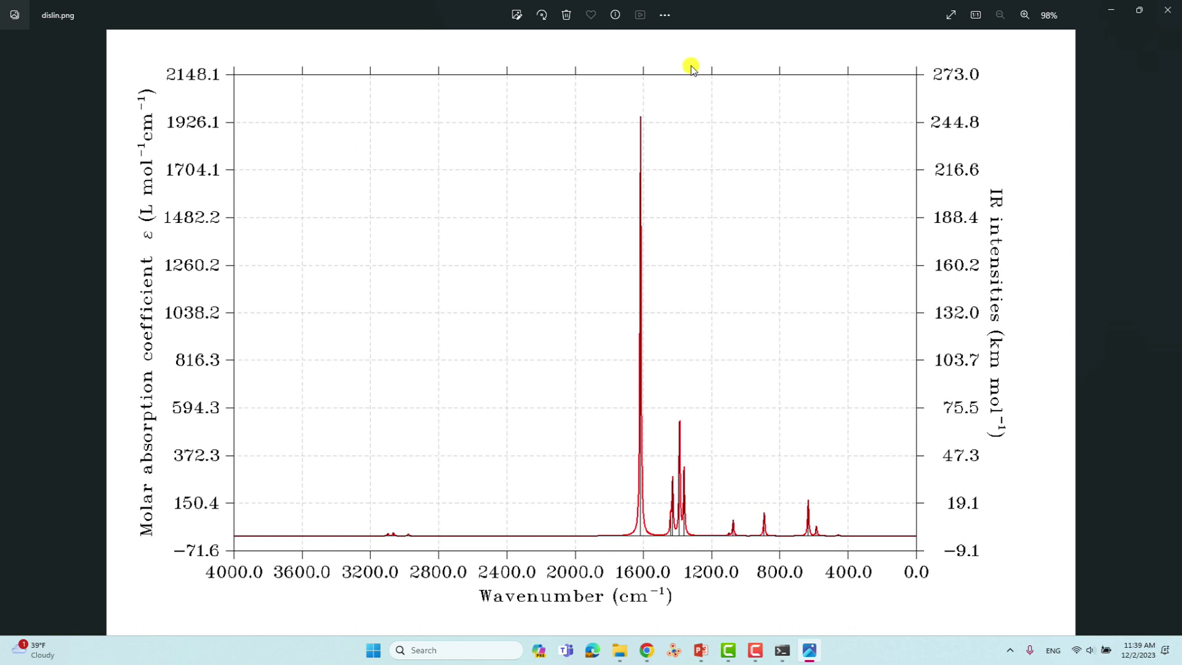
{"action": "key", "text": "alt+F4"}
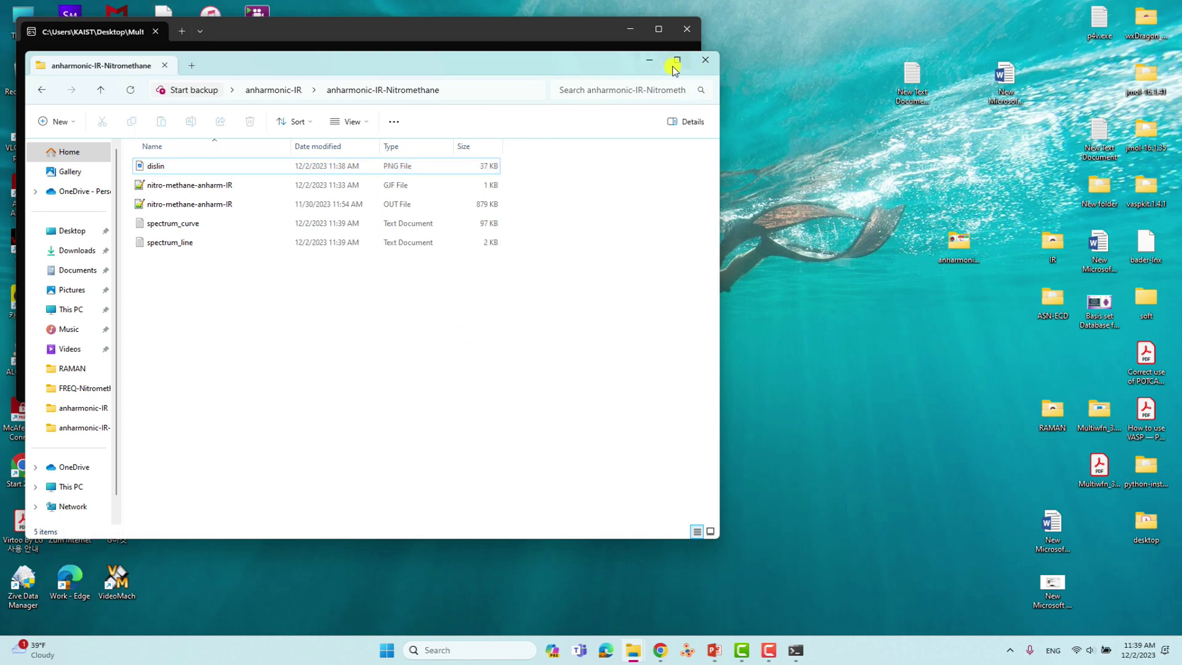
{"action": "left_click", "coordinate": [187, 231]}
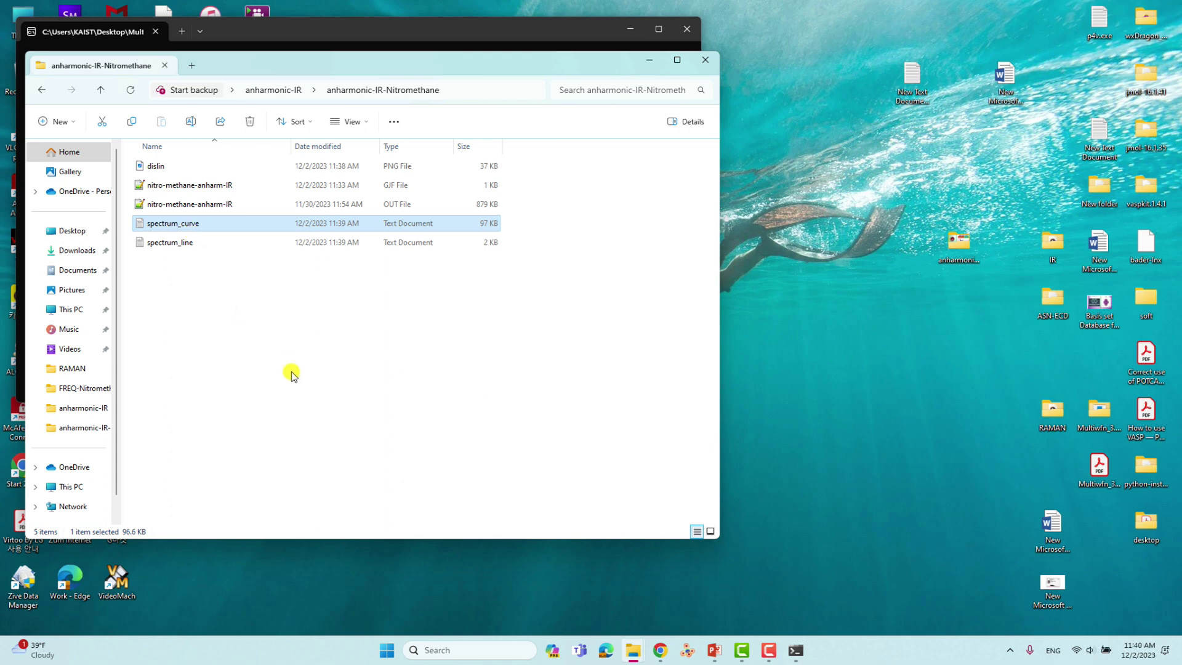
{"action": "left_click", "coordinate": [321, 376]}
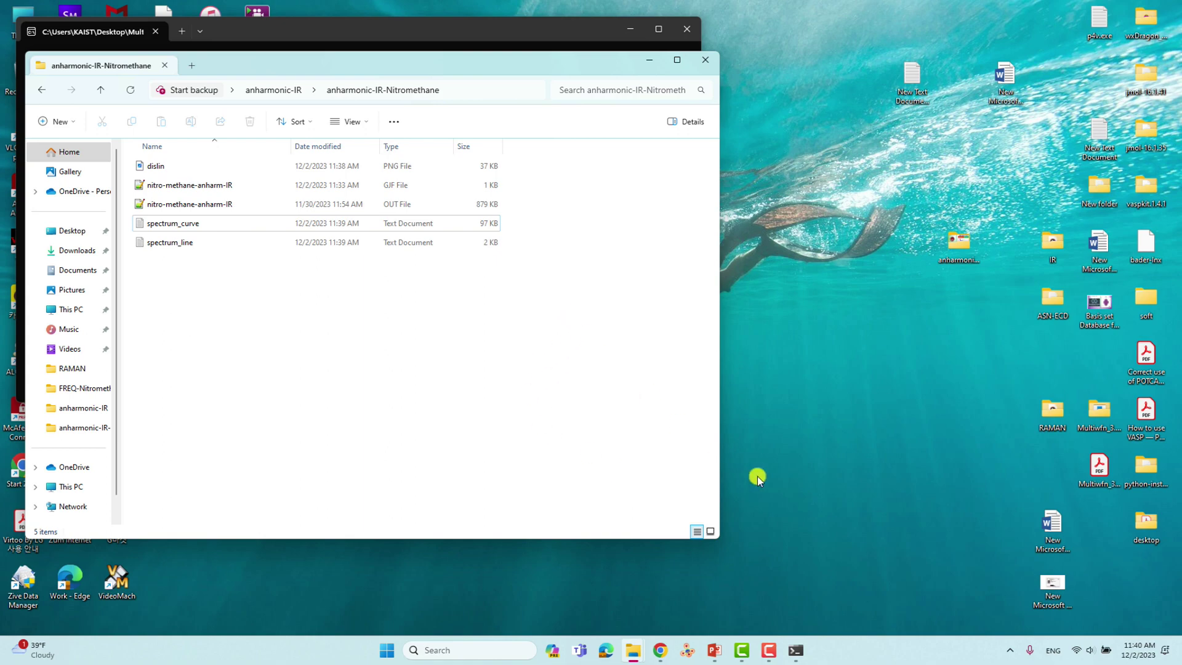
- Switch to PowerPoint and start the slide show from the second slide, "Thank you for watching"
{"action": "left_click", "coordinate": [708, 652]}
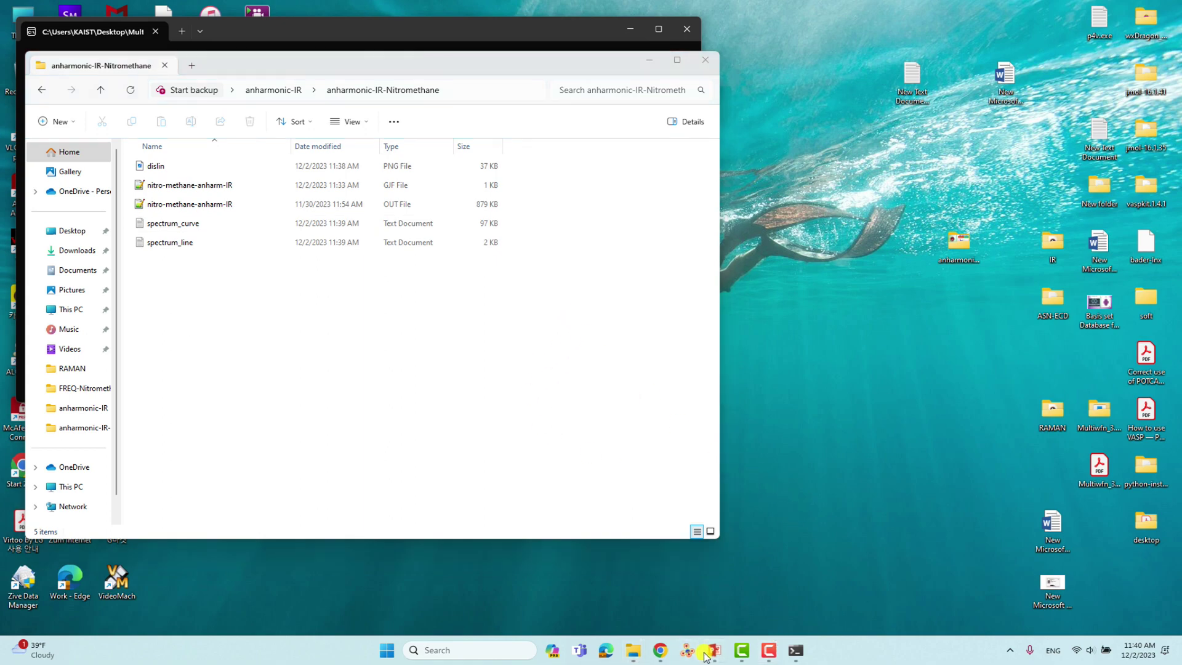
{"action": "left_click", "coordinate": [98, 249]}
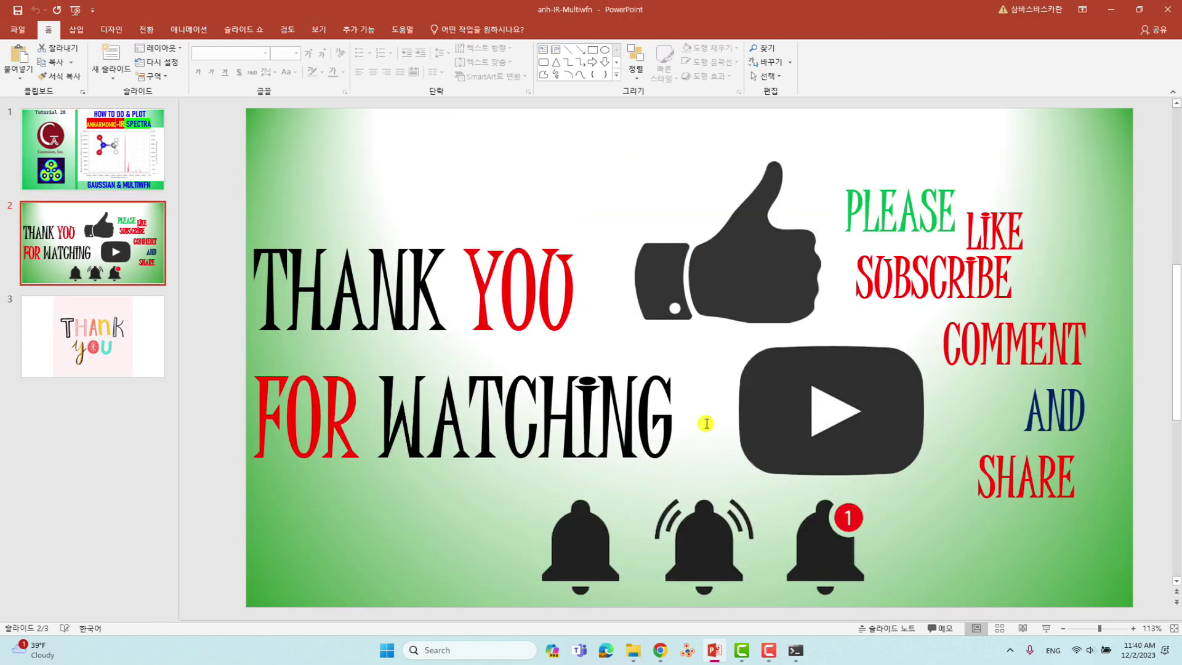
{"action": "left_click", "coordinate": [1046, 628]}
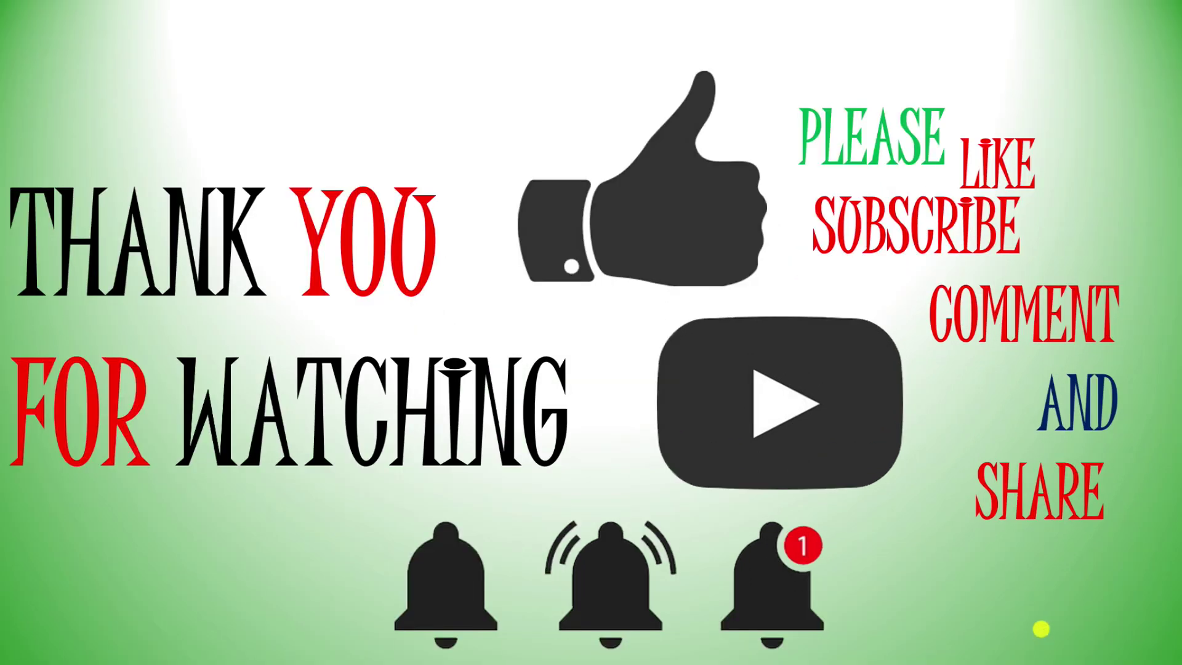